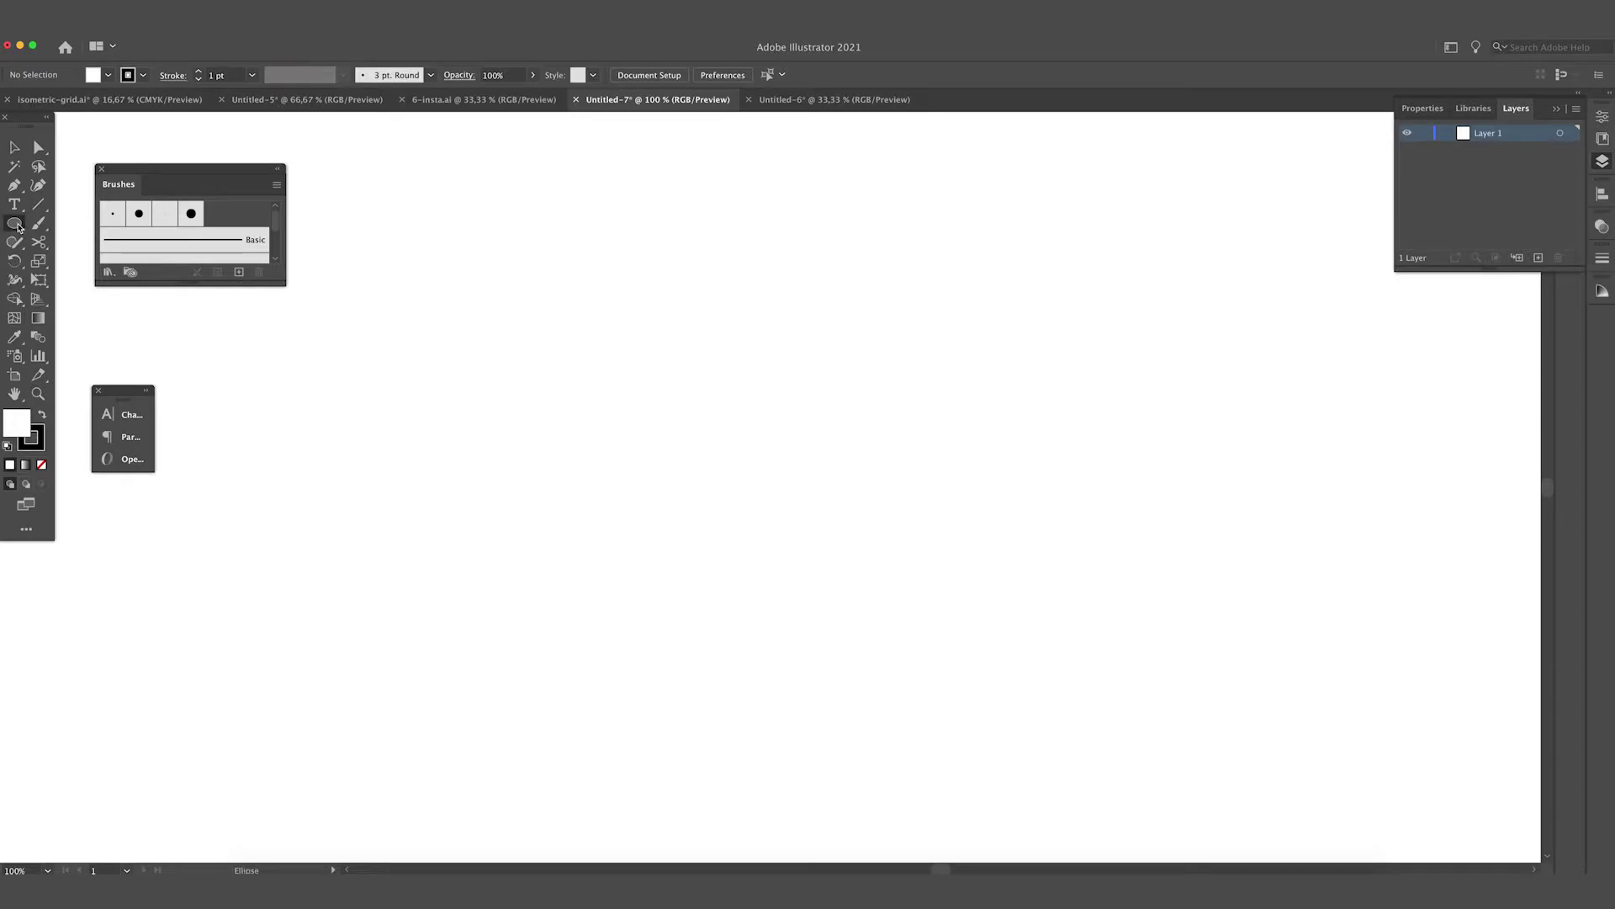
# - Draw a tall, narrow rectangle about 16 by 354 px and give it a black fill with no stroke
pyautogui.moveTo(18, 227); pyautogui.dragTo(93, 222)
pyautogui.moveTo(450, 253); pyautogui.dragTo(465, 589)
pyautogui.press('v')
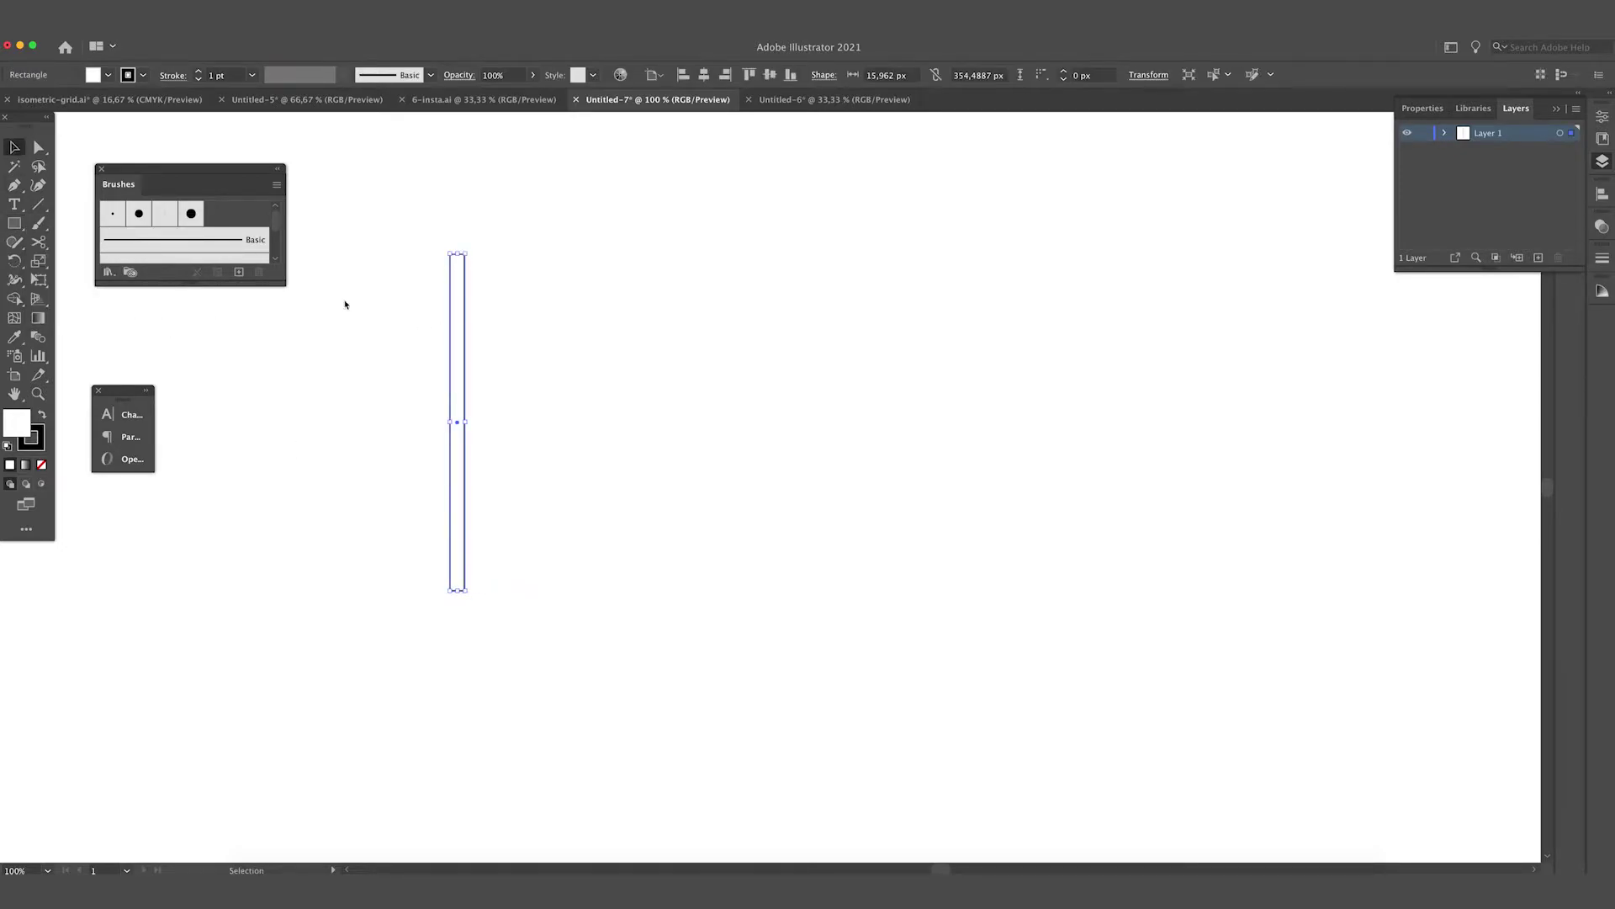
pyautogui.moveTo(463, 393); pyautogui.dragTo(486, 446)
pyautogui.click(43, 416)
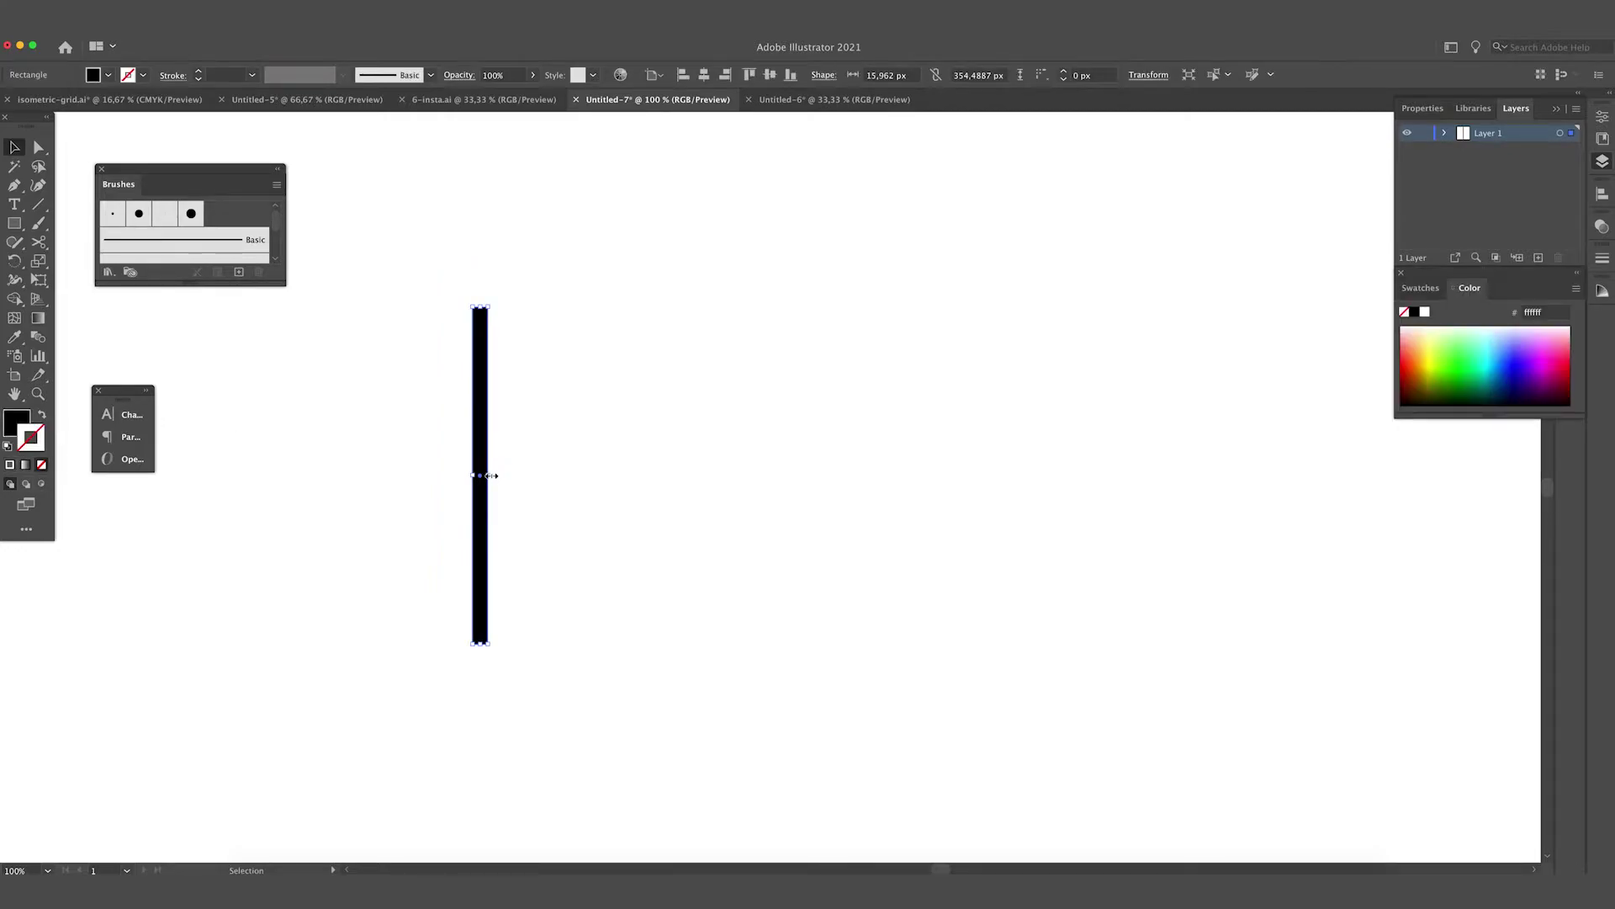
# - Narrow the black bar to about 12 px and place a copy directly beside its right edge
pyautogui.moveTo(488, 476)
pyautogui.mouseDown()
pyautogui.moveTo(479, 499)
pyautogui.moveTo(494, 500)
pyautogui.mouseUp()
pyautogui.click(503, 476)
pyautogui.click(594, 490)
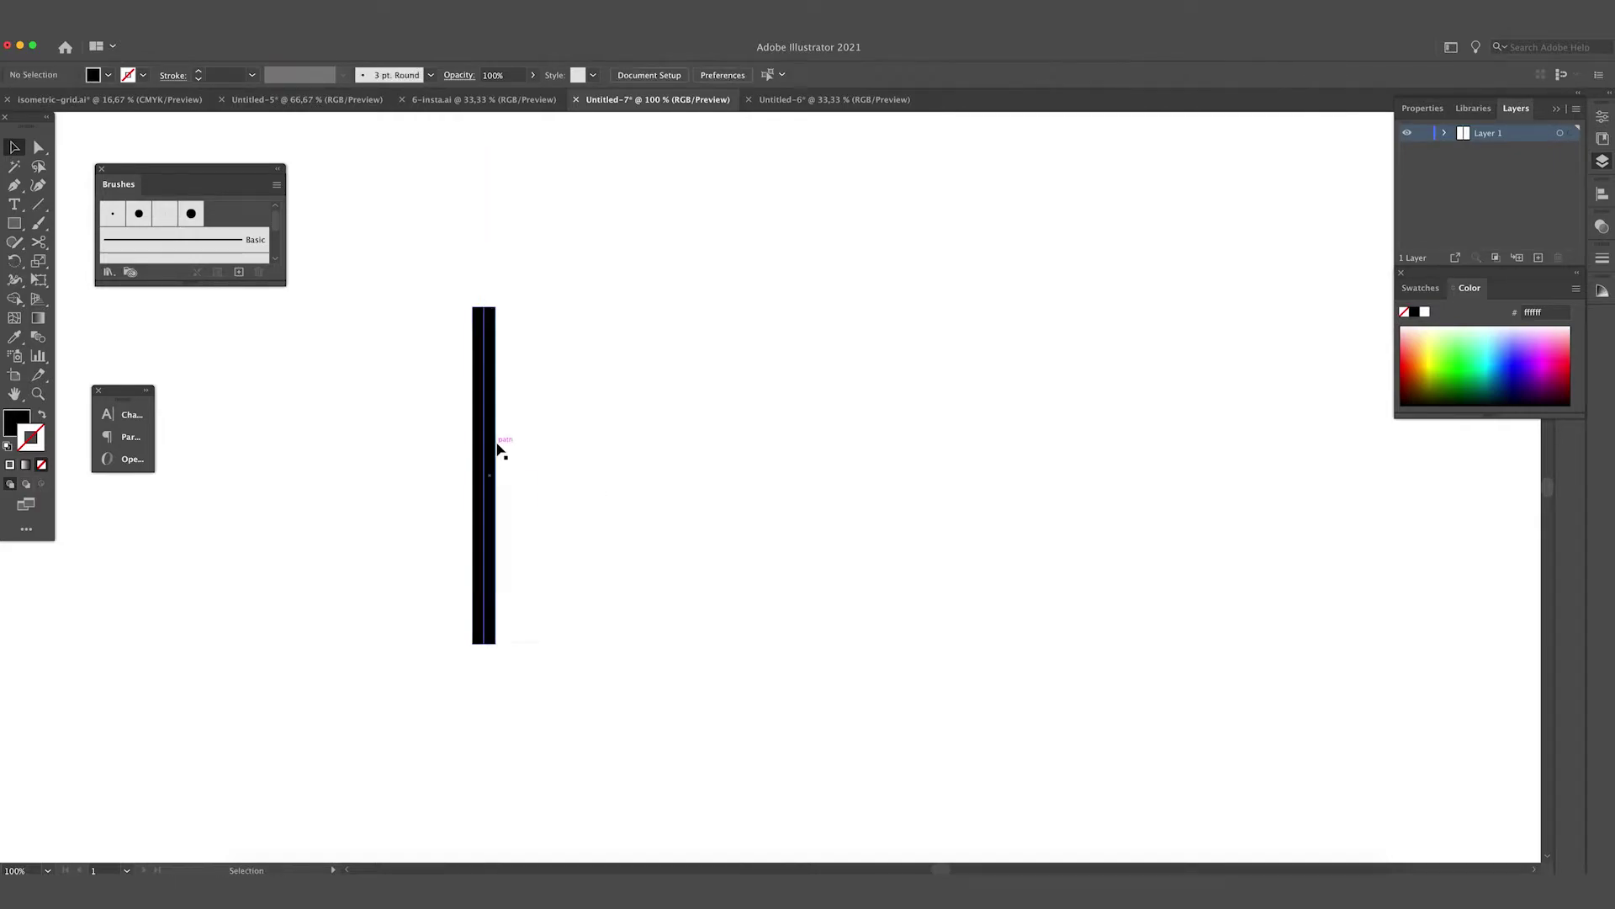
# - Copy the first bar two bar widths to the right and repeat the copy to build a row of evenly spaced stripes
pyautogui.click(478, 450)
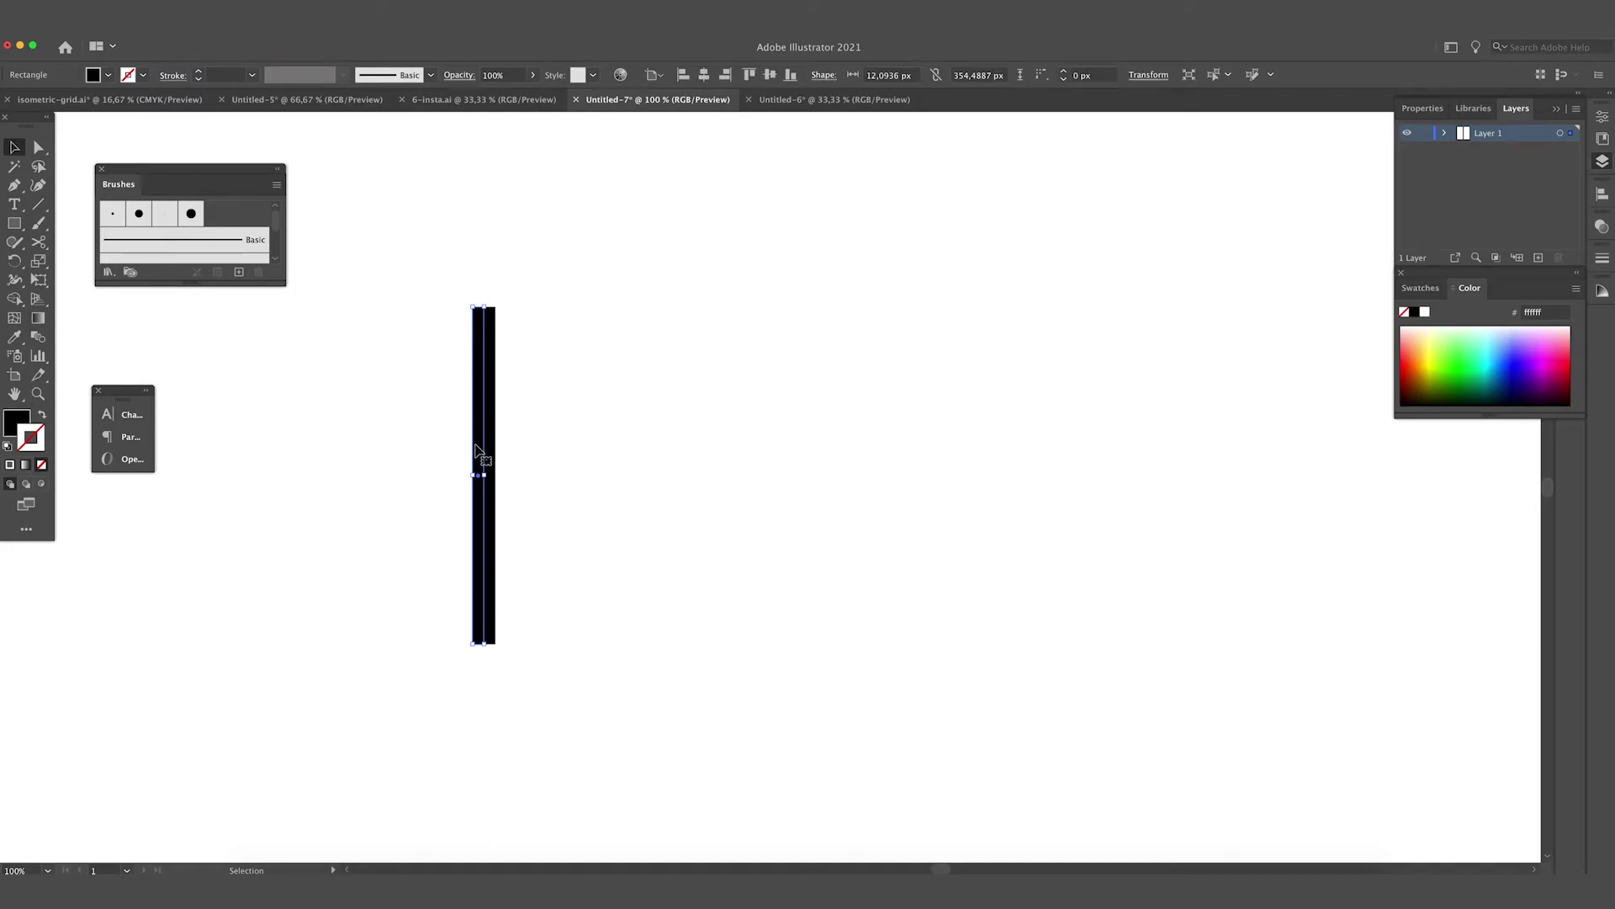
pyautogui.press('shift')
pyautogui.moveTo(481, 449); pyautogui.dragTo(498, 448)
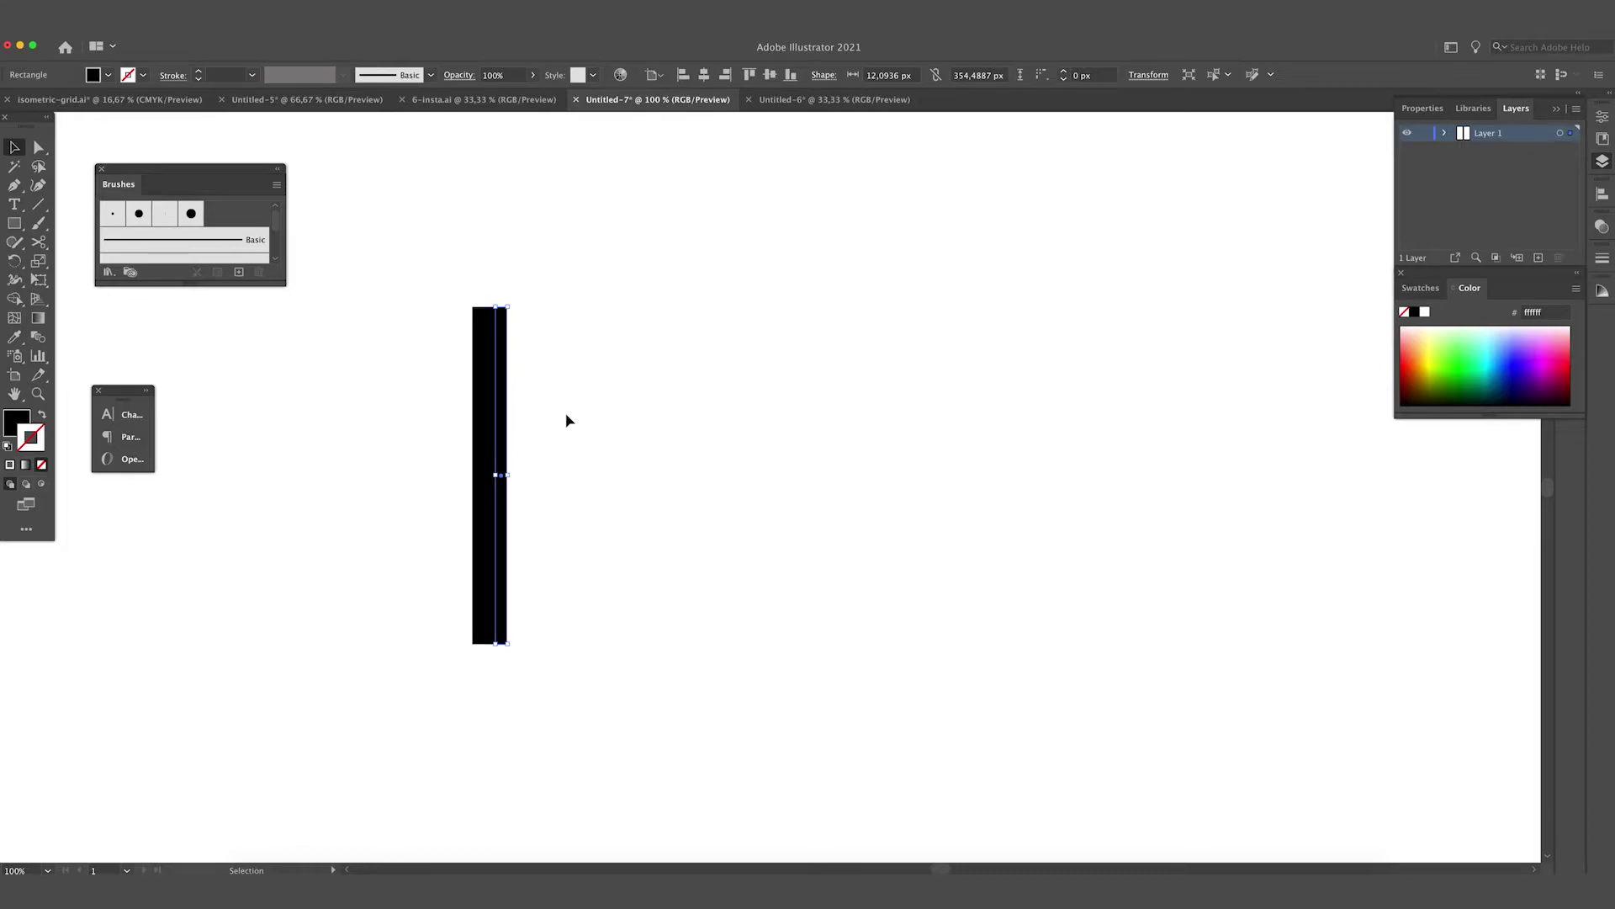
pyautogui.press('super+d')
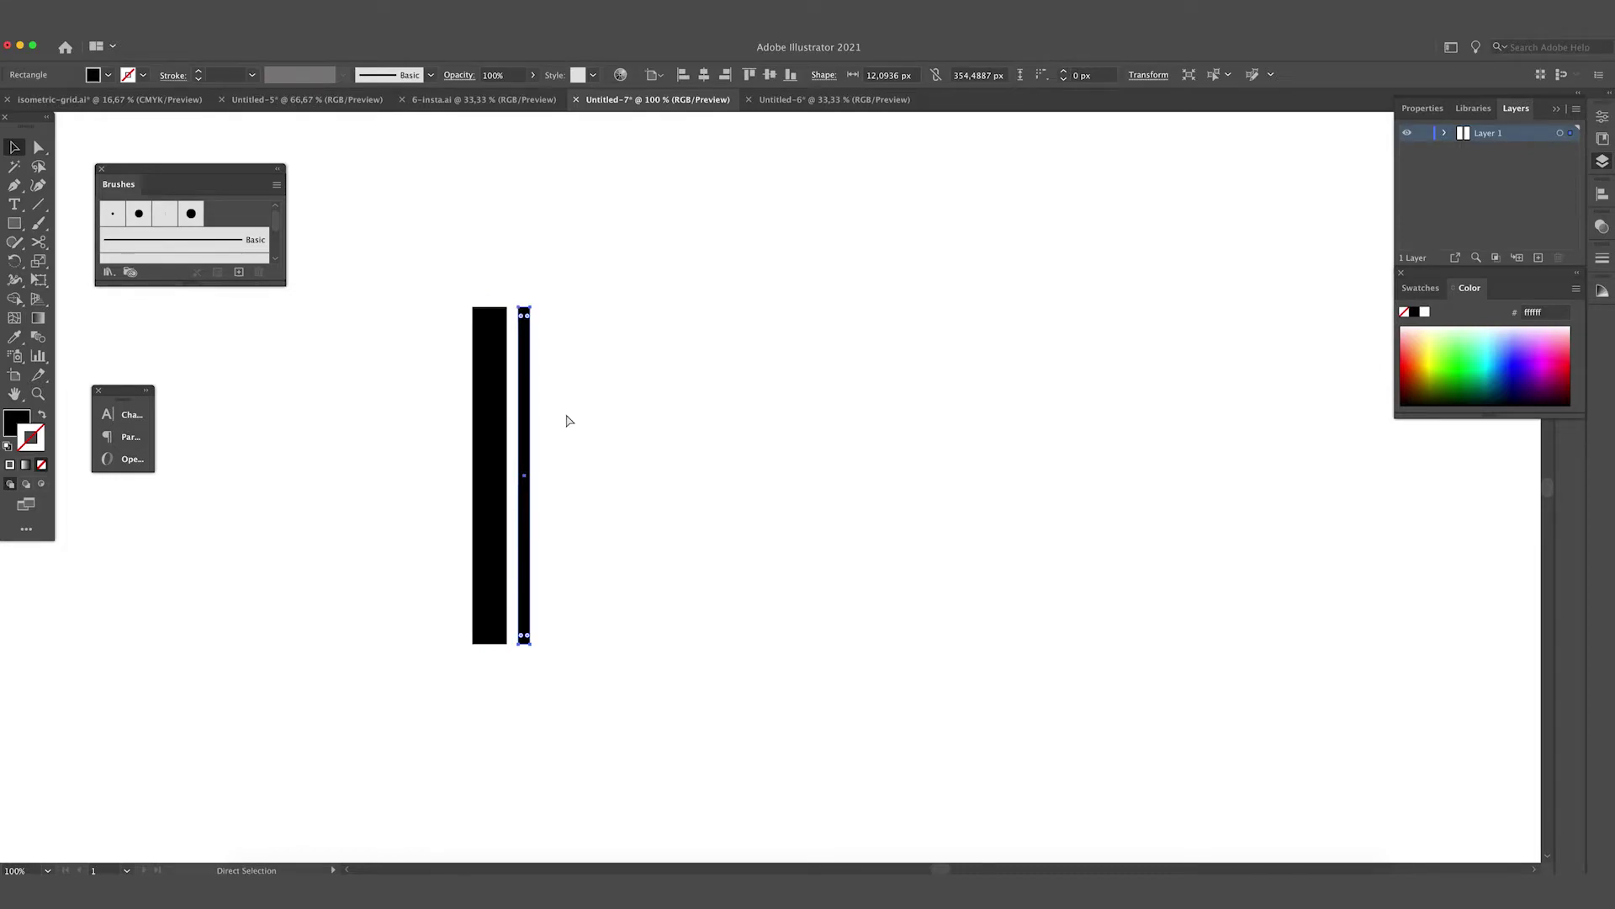
pyautogui.hotkey('alt', 'shift', 'Right')
pyautogui.hotkey('alt', 'shift', 'Right')
pyautogui.hotkey('alt', 'shift', 'Right')
pyautogui.hotkey('alt', 'shift', 'Right')
pyautogui.press('super+d')
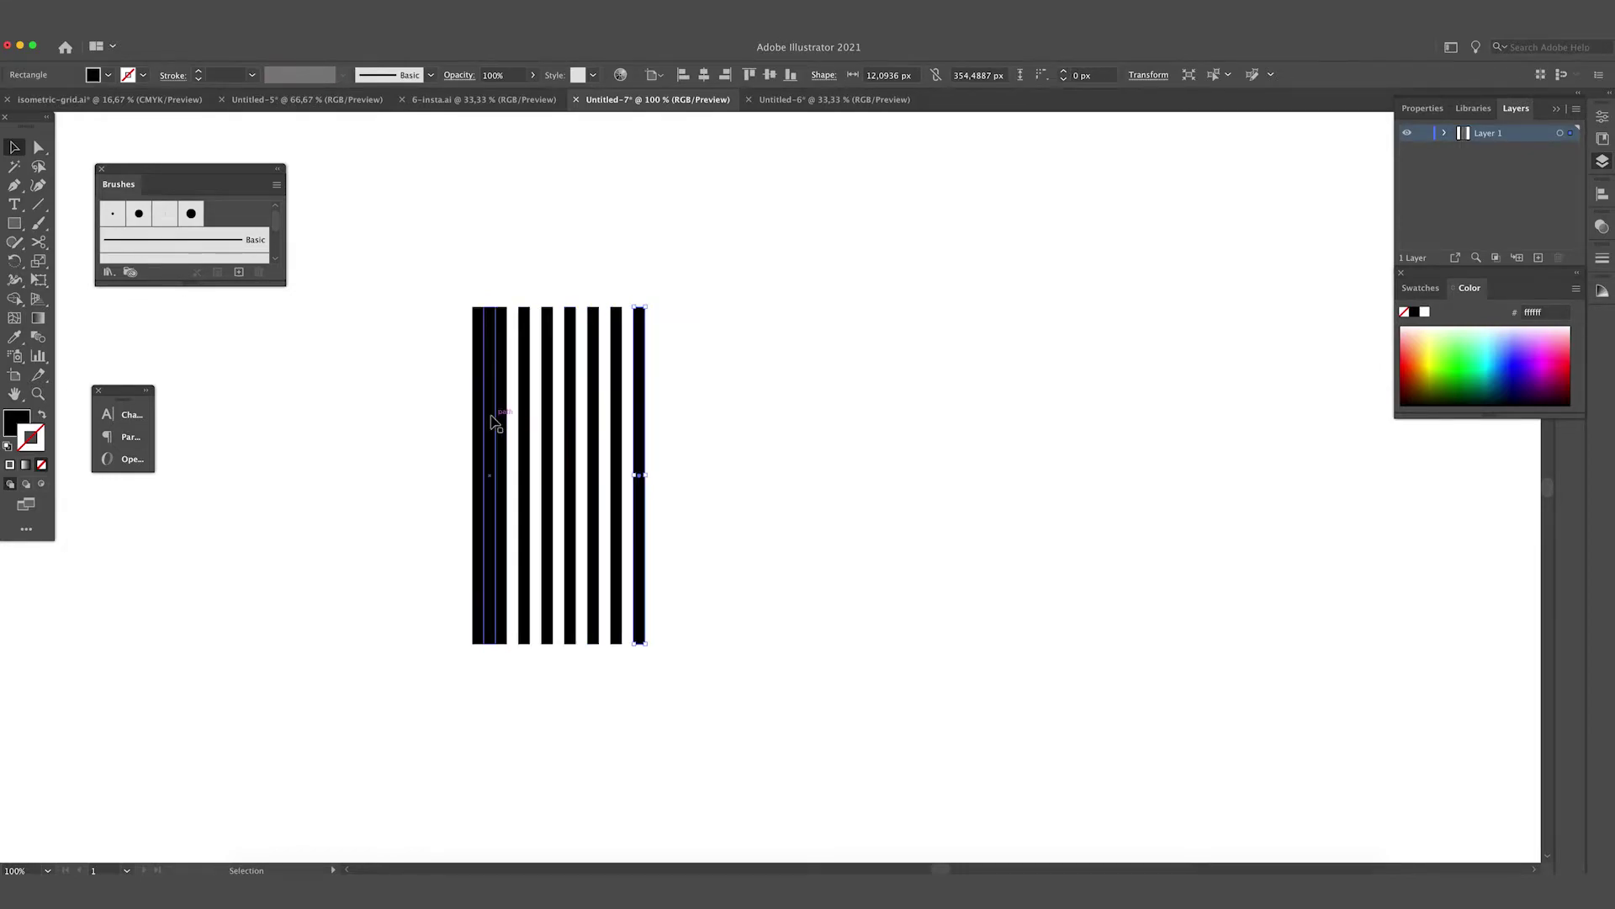
# - Delete the filler bar between the first two stripes and the rightmost stripe, leaving seven evenly spaced stripes
pyautogui.click(493, 417)
pyautogui.press('Delete')
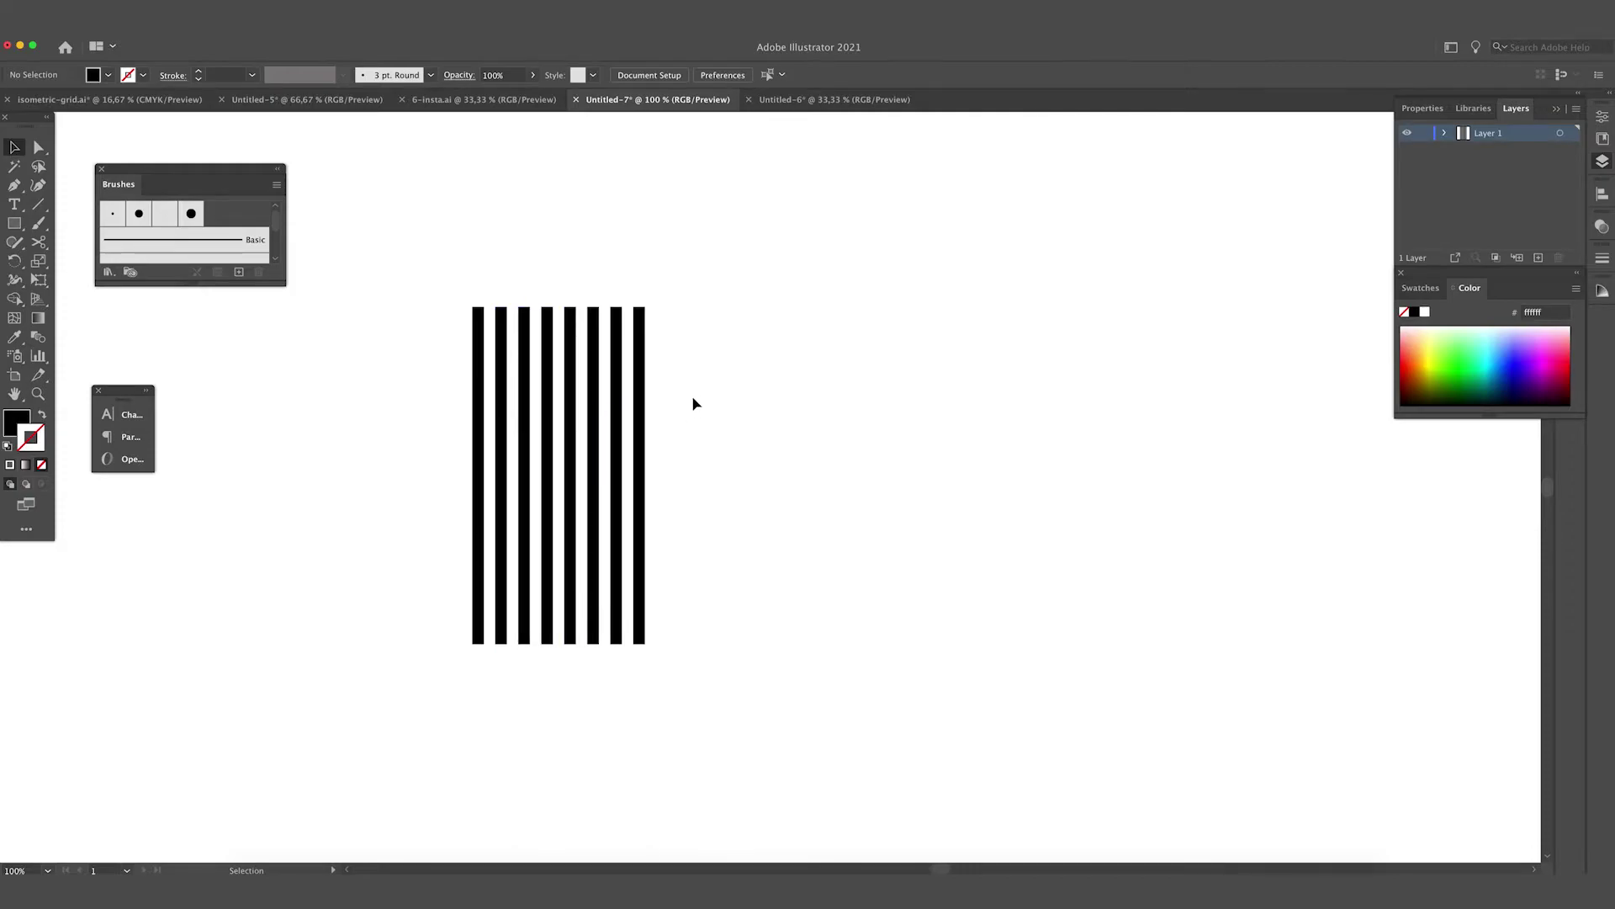
pyautogui.click(649, 434)
pyautogui.press('Delete')
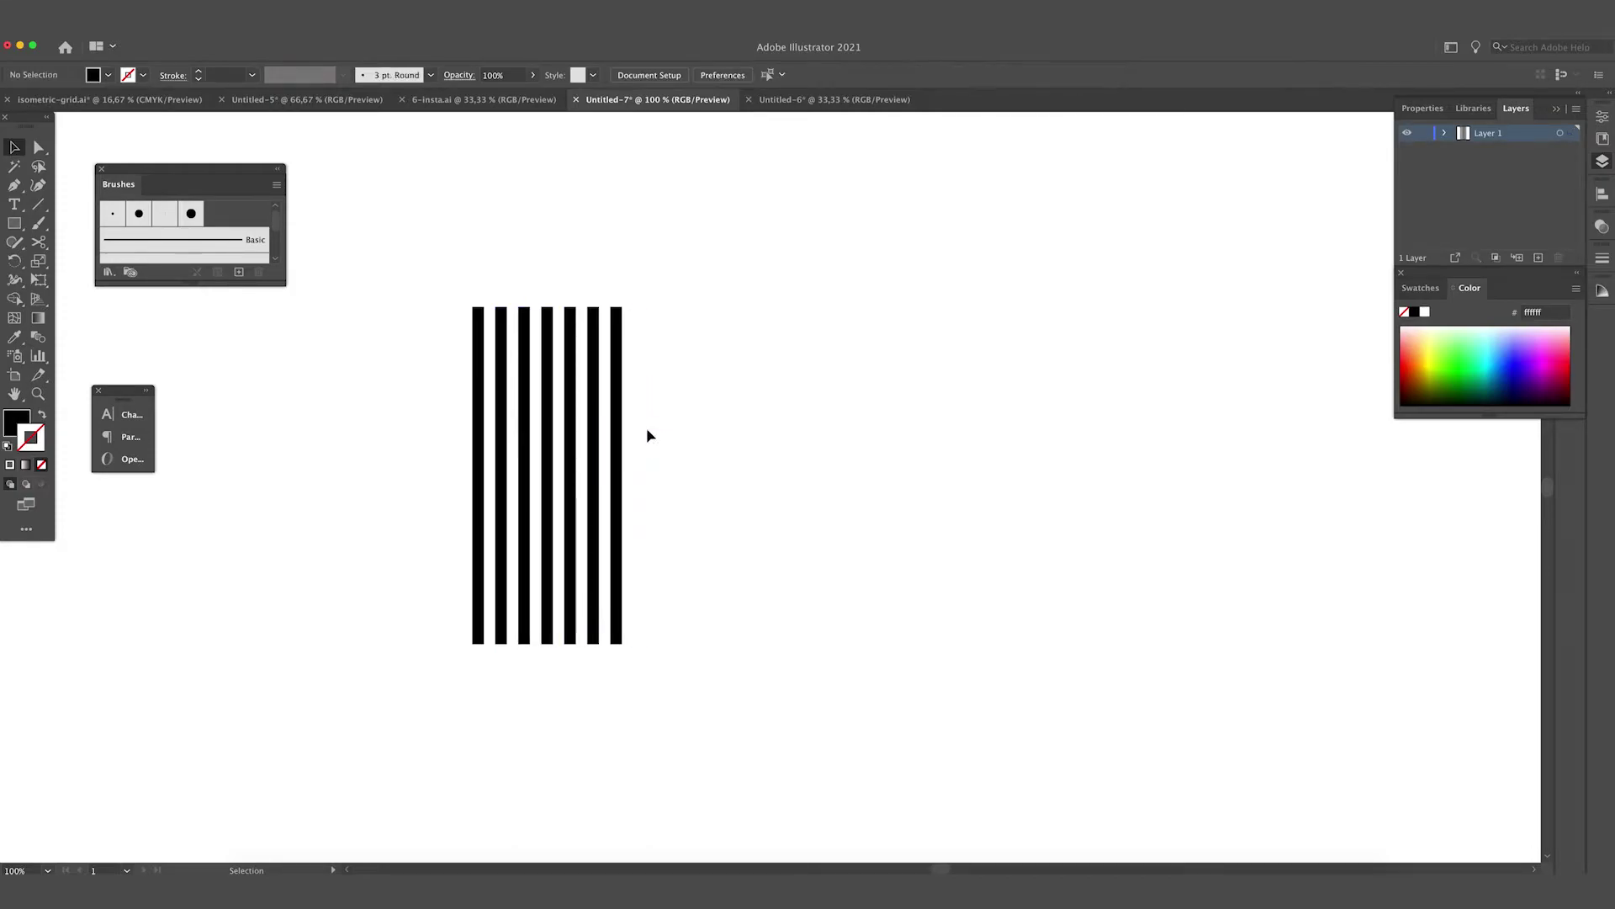
# - Define all seven stripes as a new Art Brush, keeping the default brush options
pyautogui.moveTo(728, 404); pyautogui.dragTo(375, 589)
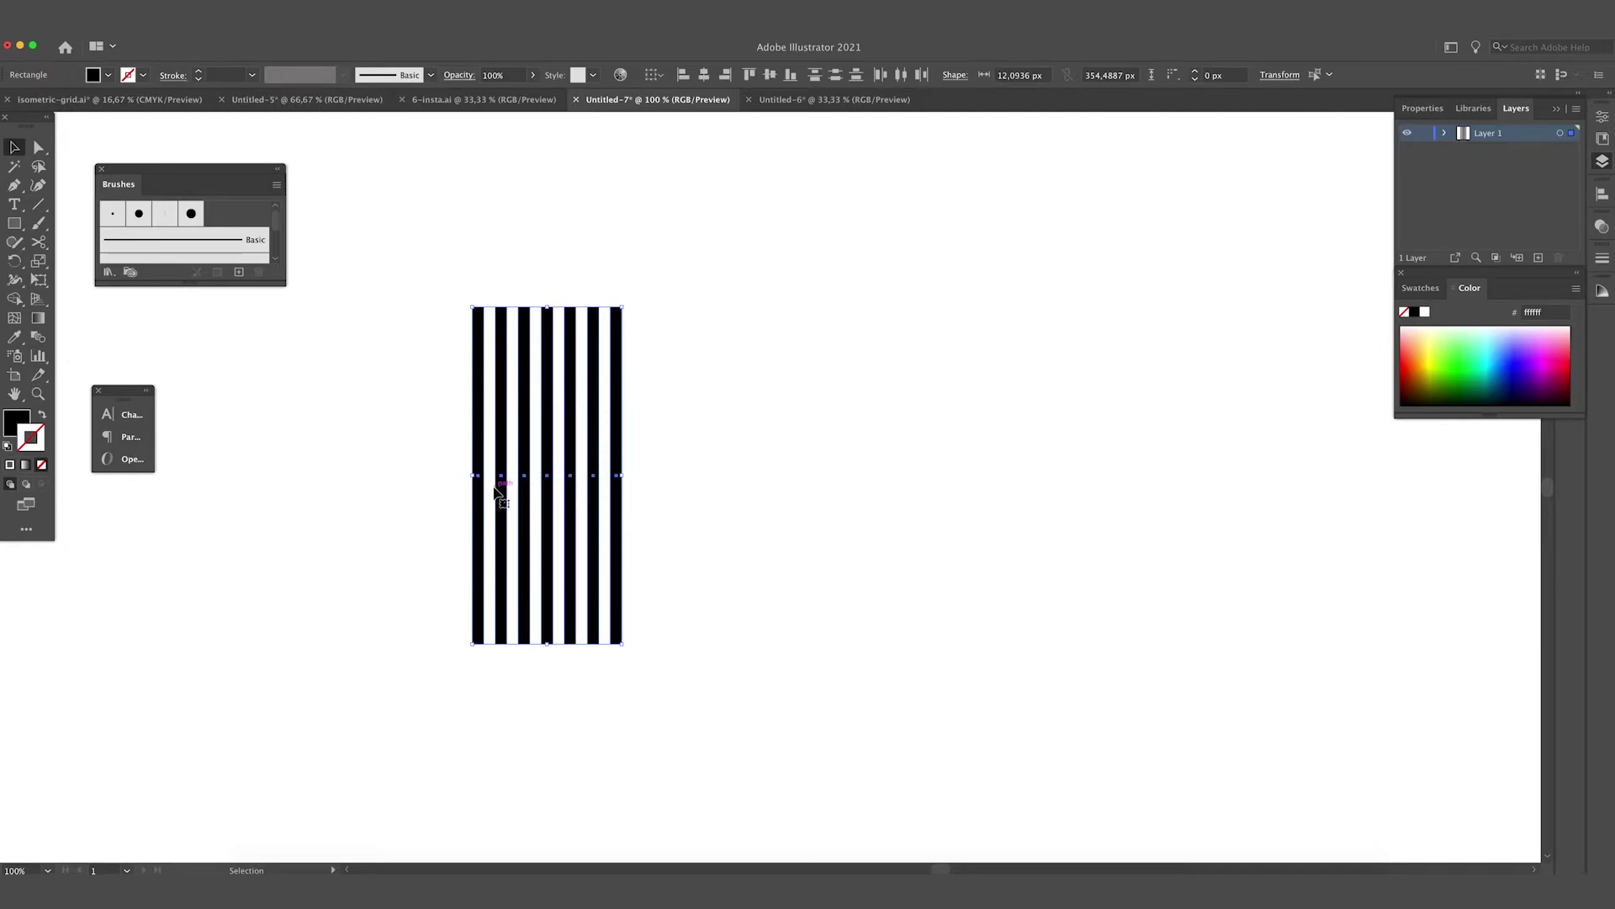
pyautogui.moveTo(522, 452)
pyautogui.mouseDown()
pyautogui.moveTo(424, 340)
pyautogui.moveTo(234, 224)
pyautogui.mouseUp()
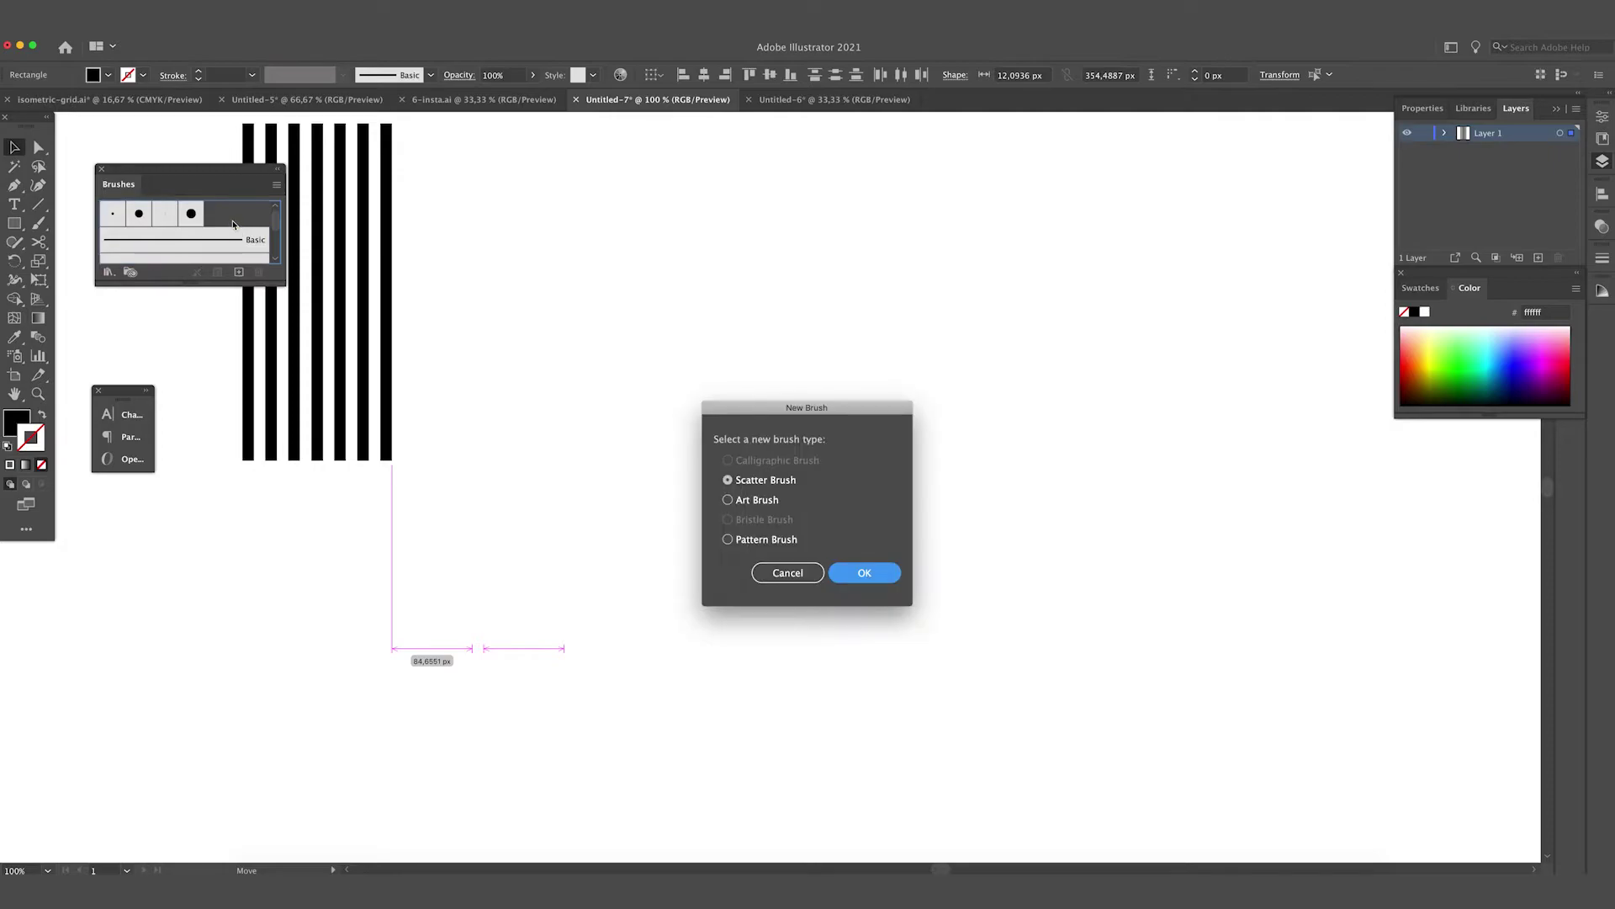
pyautogui.click(728, 500)
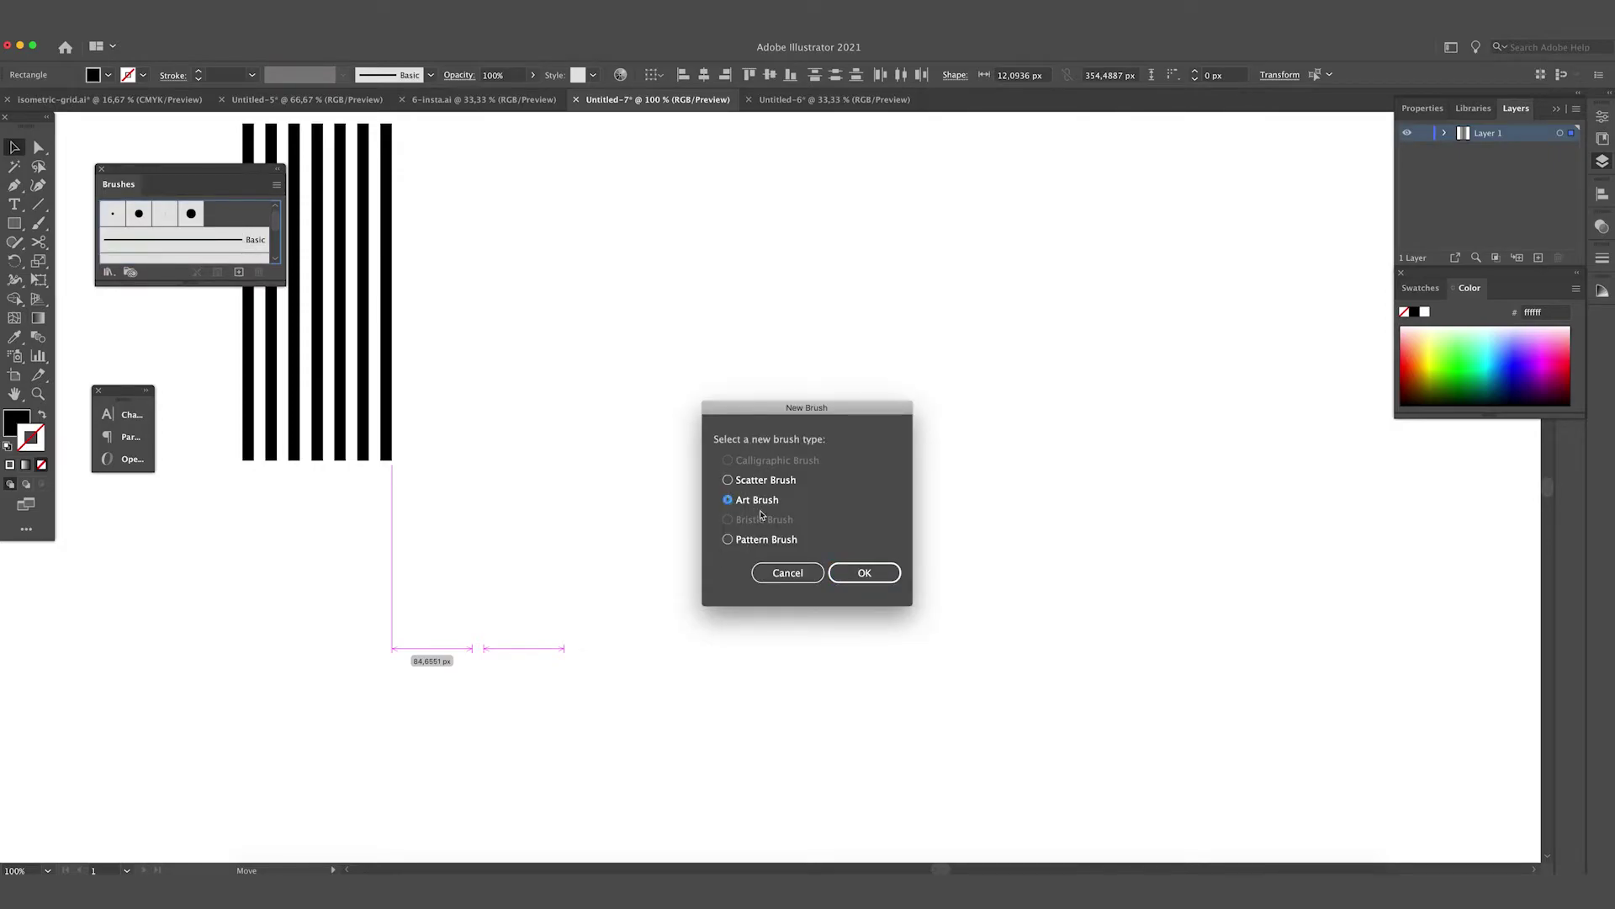
pyautogui.click(864, 571)
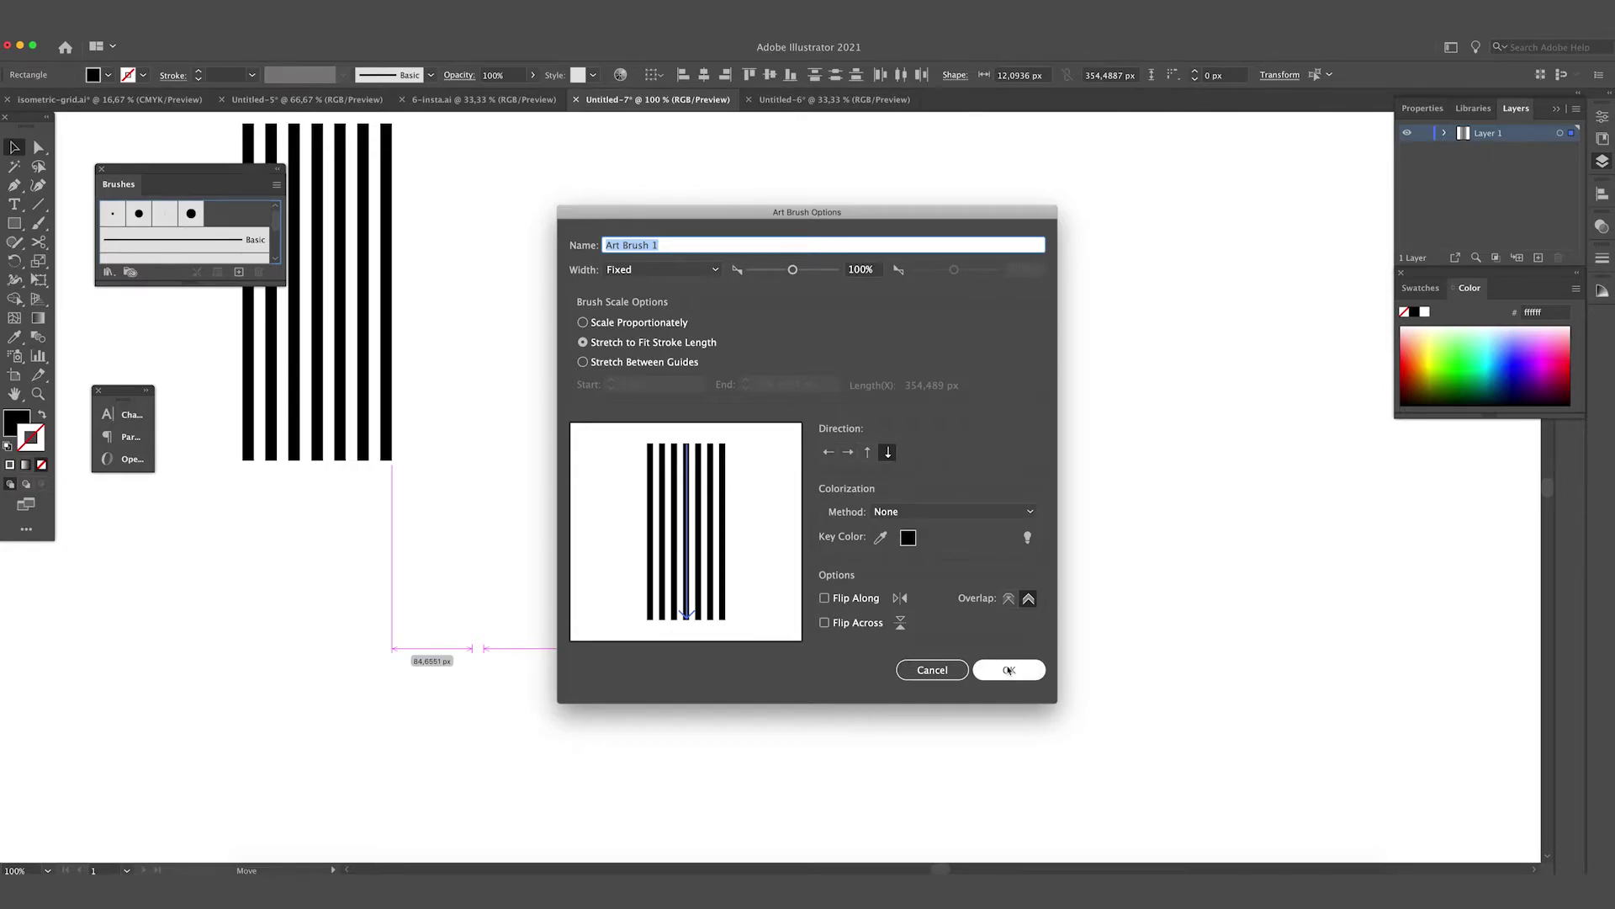
pyautogui.click(1009, 670)
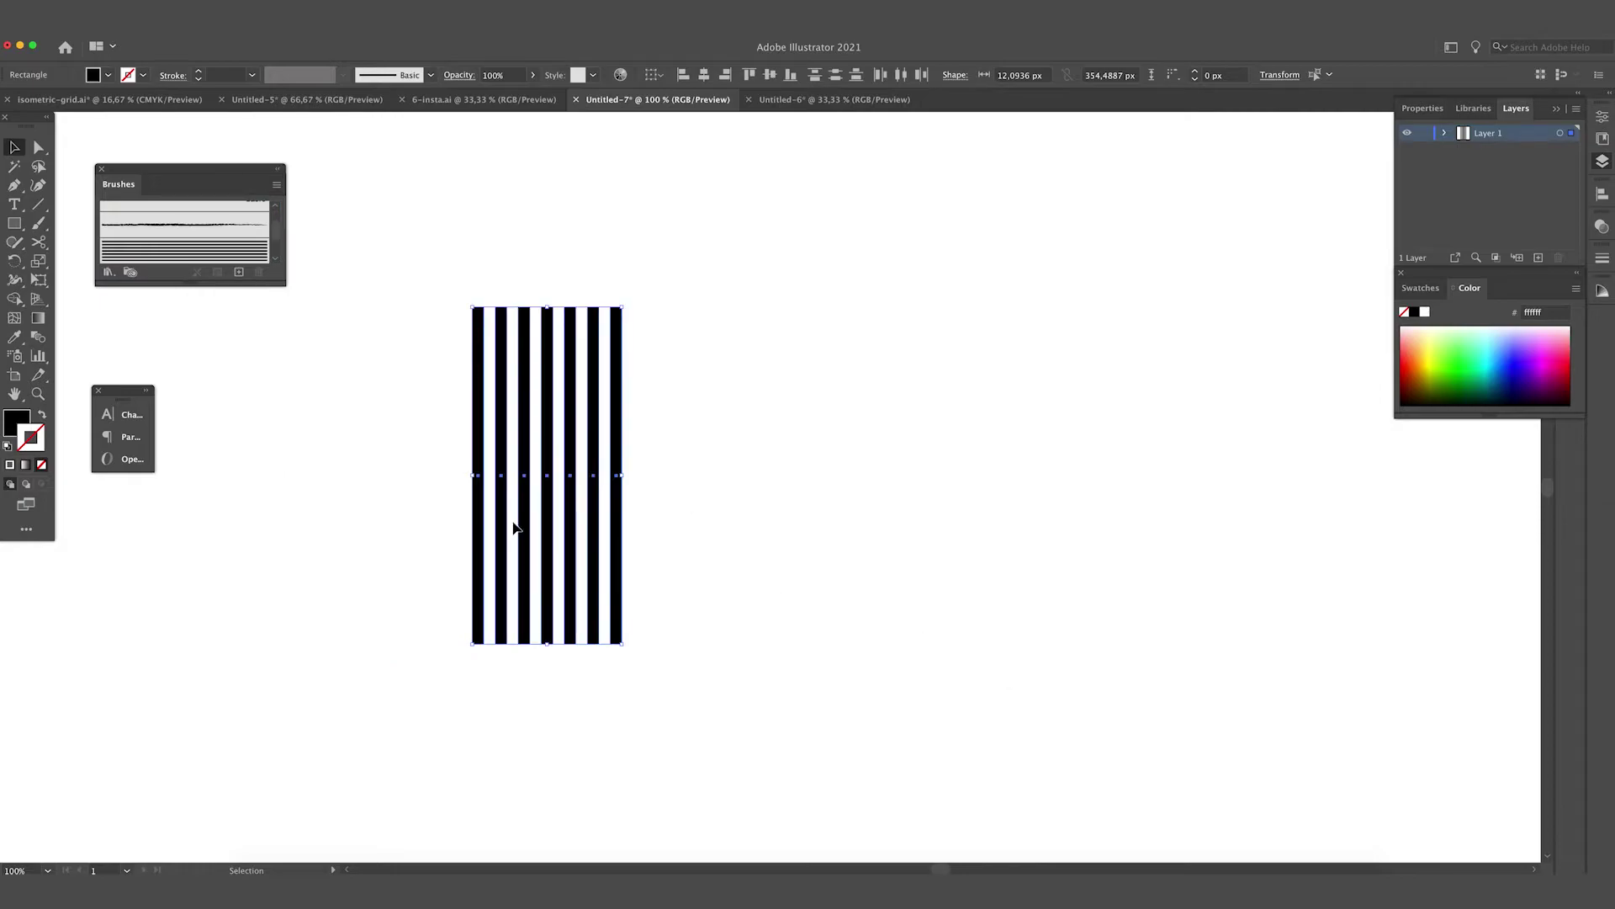
# - Move the original stripes aside to the lower left of the canvas and enlarge the Brushes panel to show more brushes
pyautogui.moveTo(545, 503)
pyautogui.mouseDown()
pyautogui.moveTo(118, 754)
pyautogui.moveTo(134, 712)
pyautogui.mouseUp()
pyautogui.click(252, 547)
pyautogui.moveTo(189, 285); pyautogui.dragTo(189, 358)
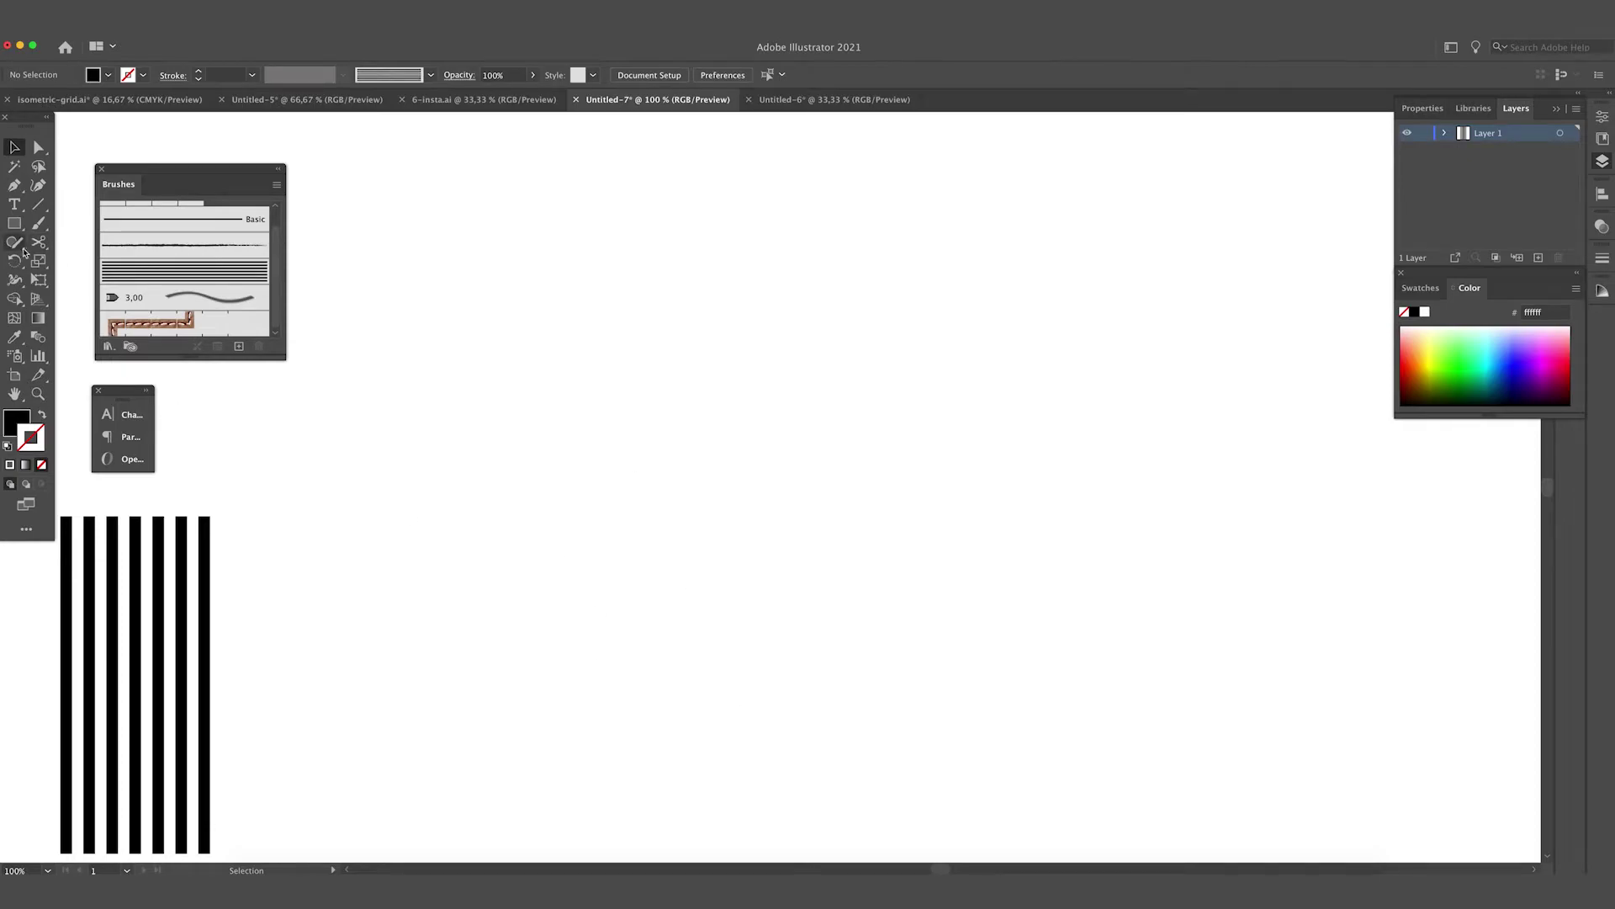
# - Draw a circle about 247 px in diameter with a black stroke and no fill, and move it lower on the canvas
pyautogui.moveTo(14, 223); pyautogui.dragTo(68, 261)
pyautogui.moveTo(700, 525); pyautogui.dragTo(808, 476)
pyautogui.click(41, 417)
pyautogui.click(15, 147)
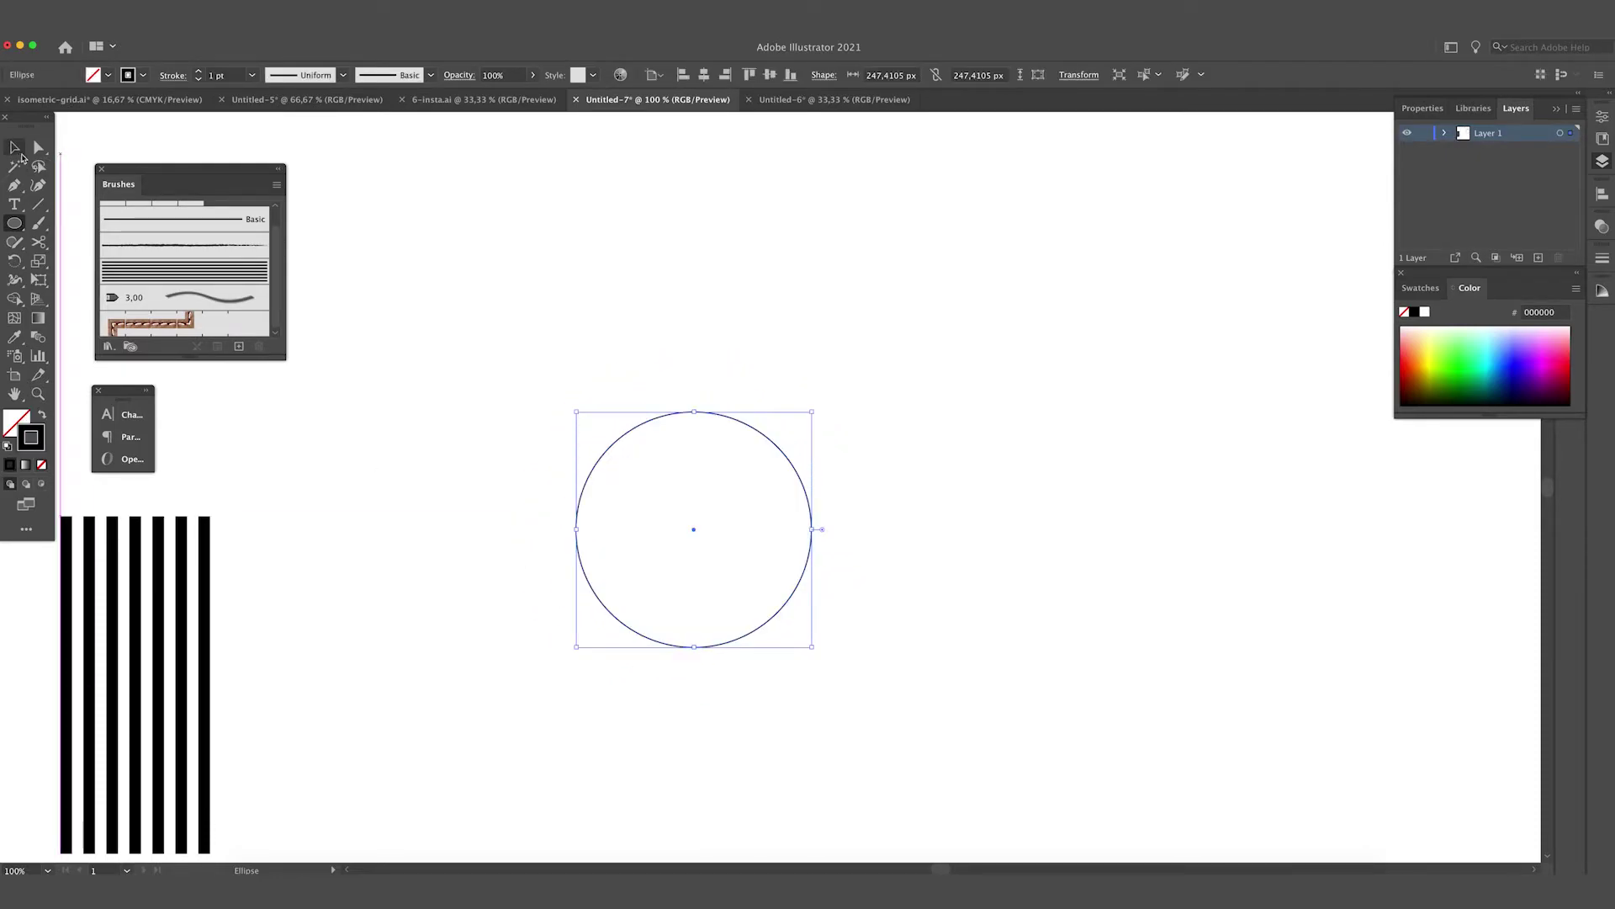
pyautogui.click(765, 390)
pyautogui.moveTo(746, 427); pyautogui.dragTo(802, 498)
# - Copy the upper half of the circle, paste it in place and move the half-circle arc straight up above the circle
pyautogui.press('a')
pyautogui.click(749, 490)
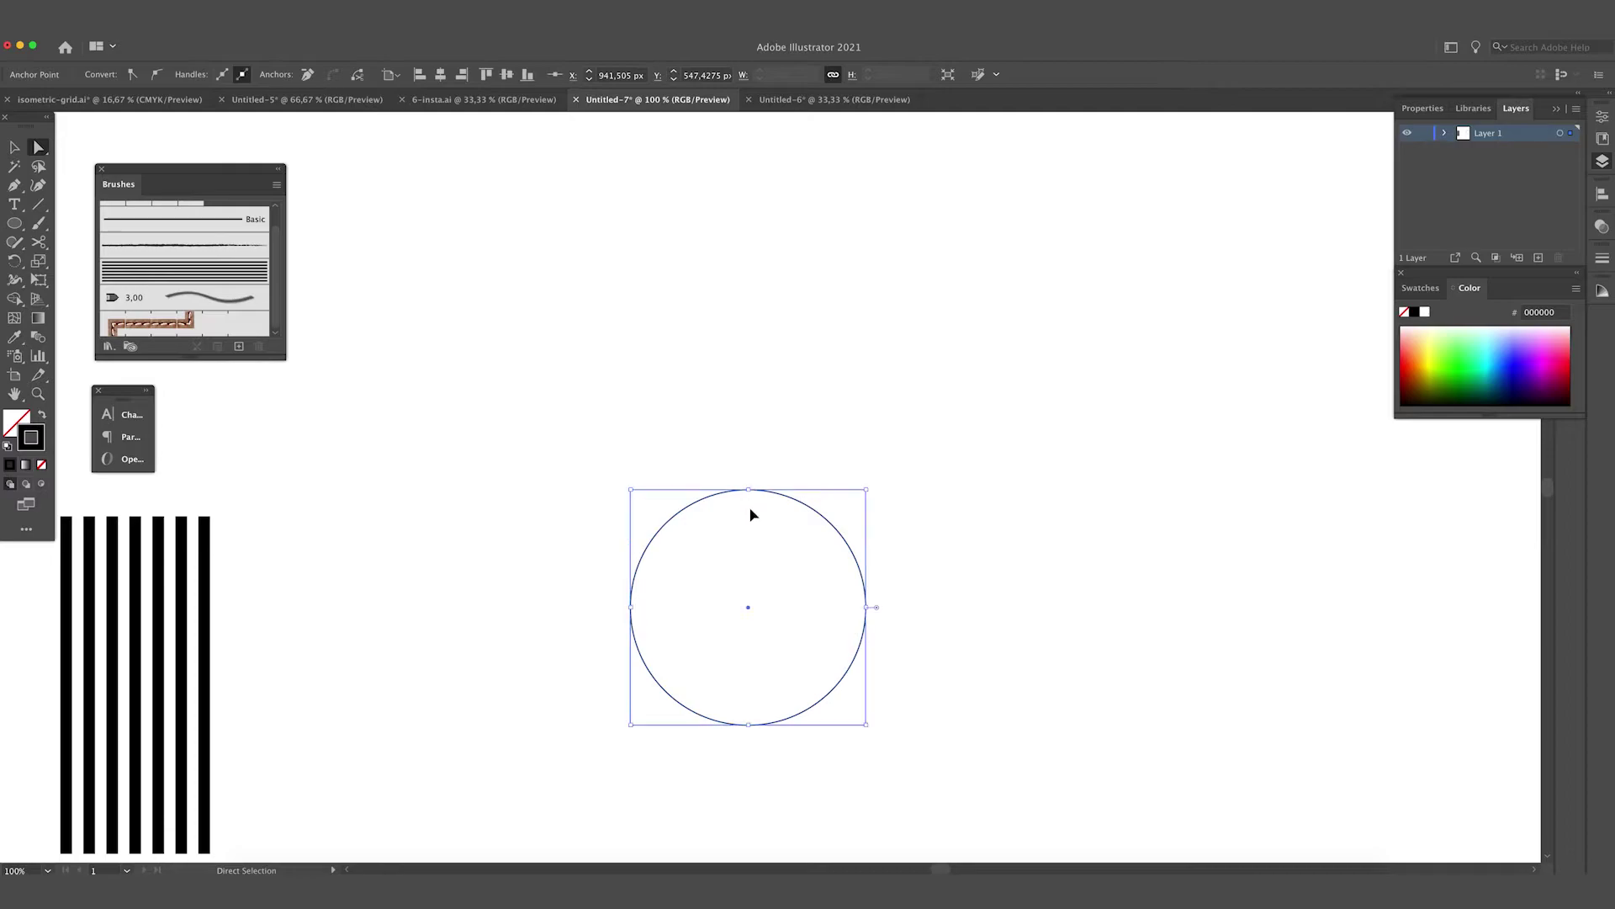
pyautogui.press('super+c')
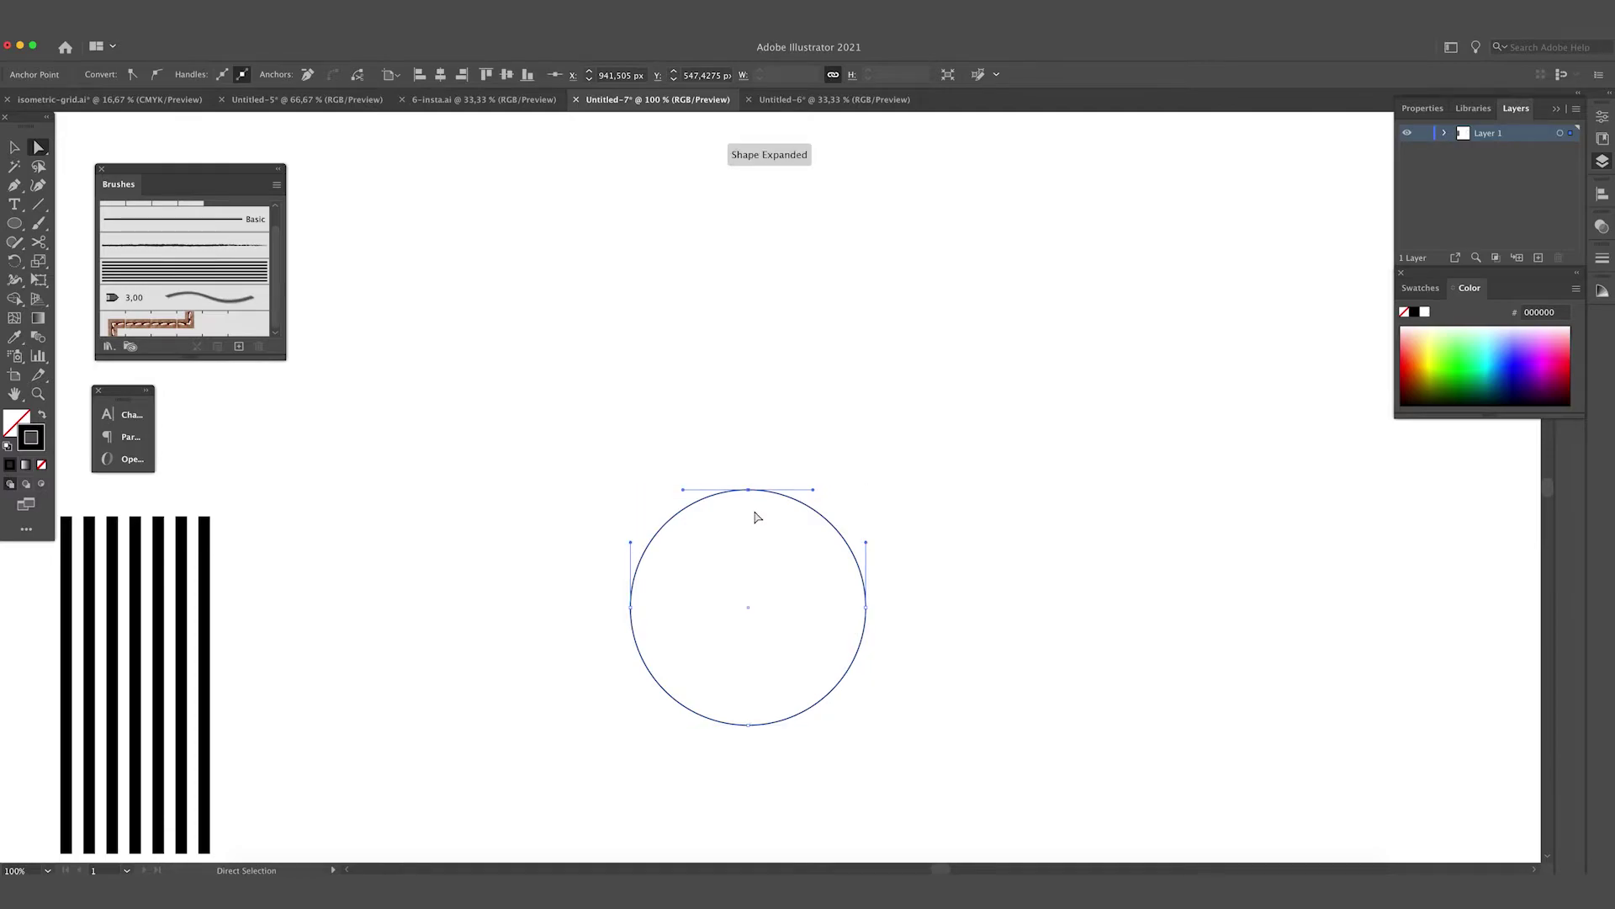
pyautogui.keyDown('super'); pyautogui.click(756, 517); pyautogui.keyUp('super')
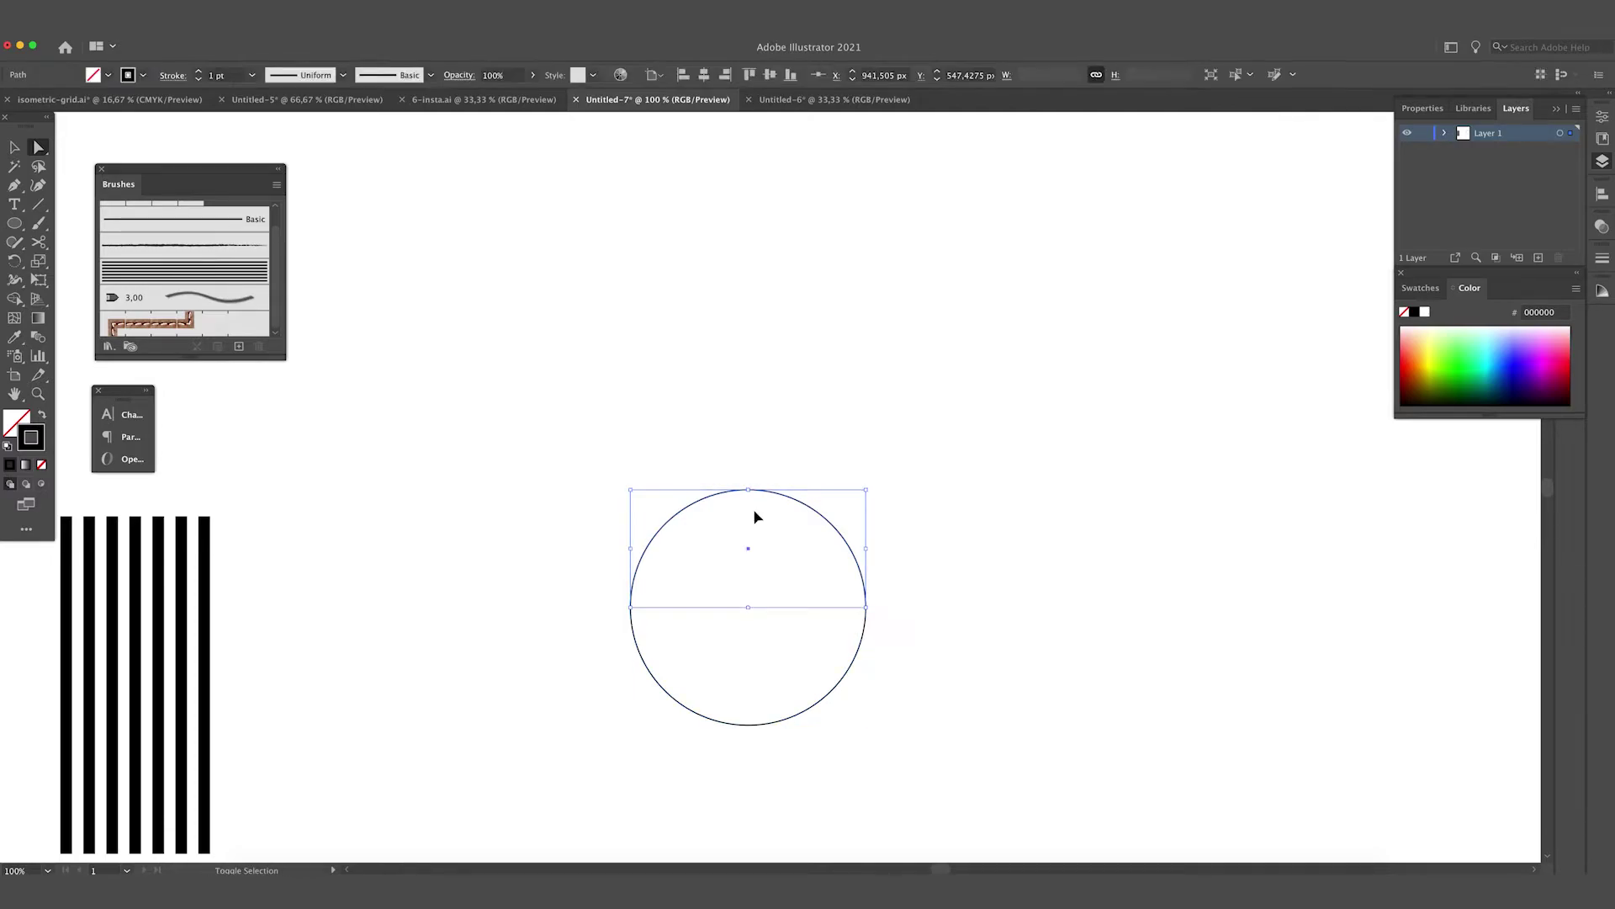
pyautogui.click(14, 148)
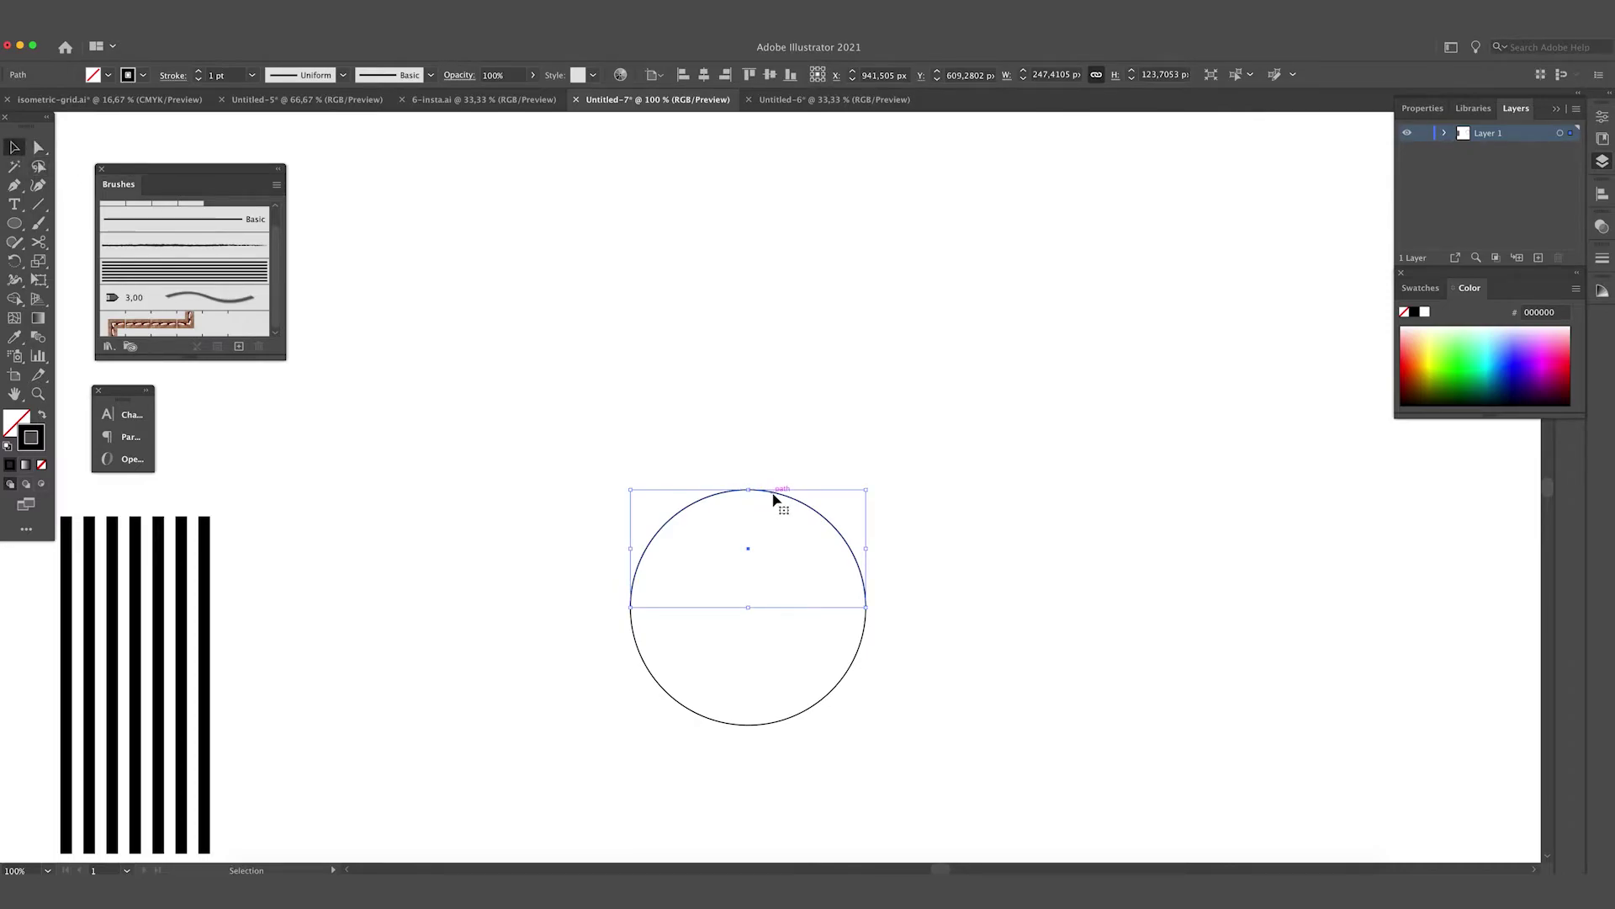
pyautogui.moveTo(775, 498); pyautogui.dragTo(780, 343)
pyautogui.click(589, 491)
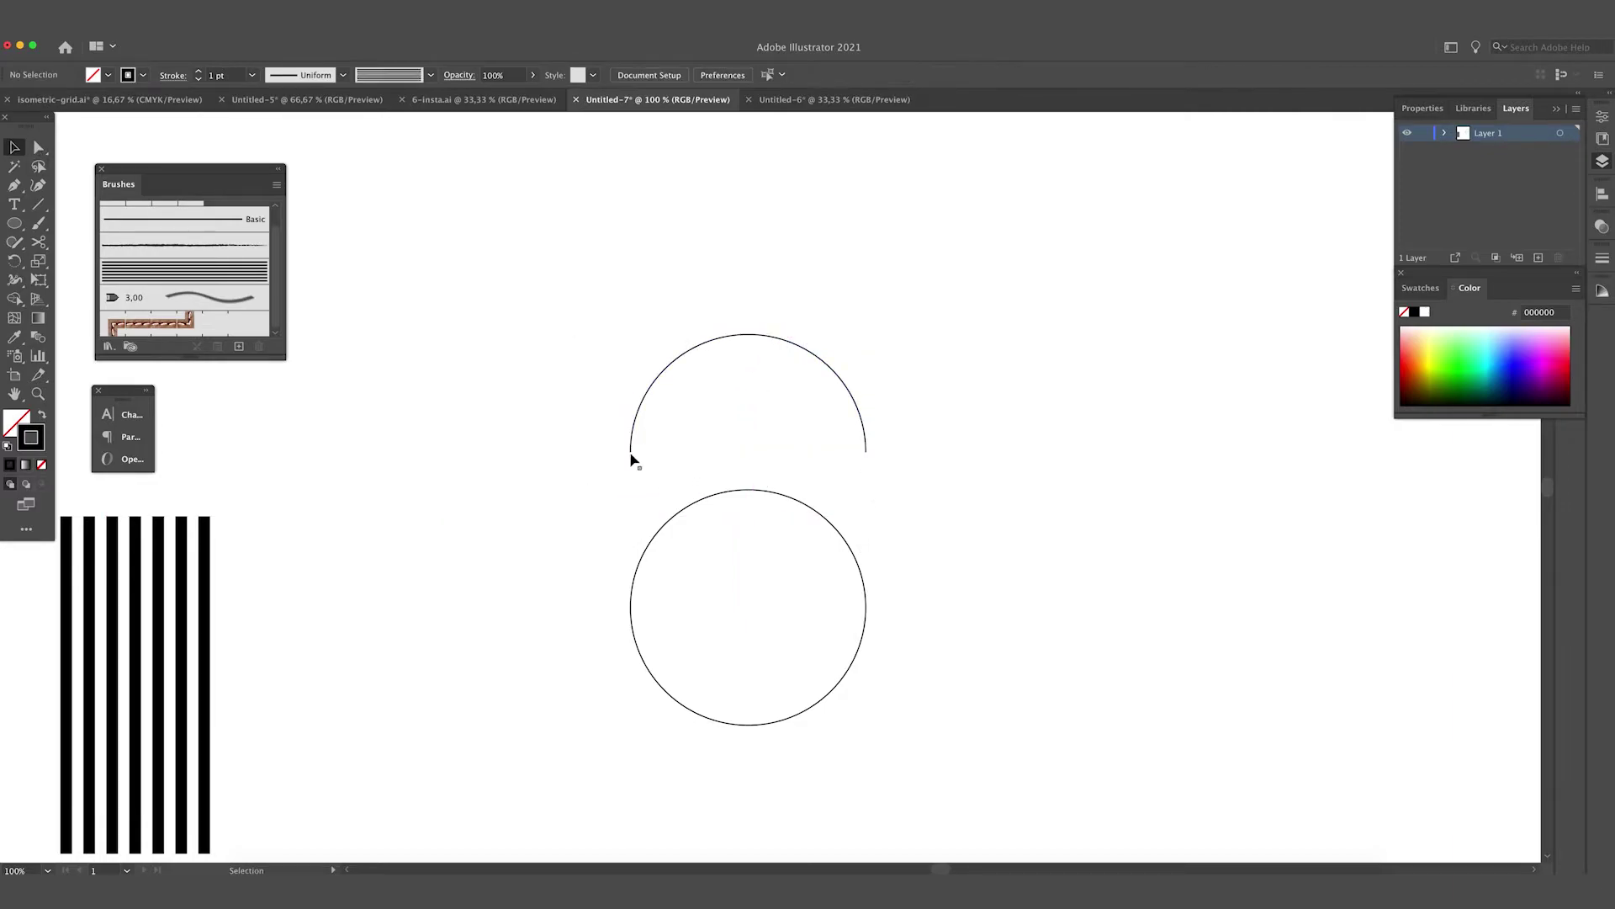
# - Extend the arc's left end with the Pen tool straight down to the circle's leftmost point, forming the stem of a 6
pyautogui.click(14, 186)
pyautogui.click(631, 451)
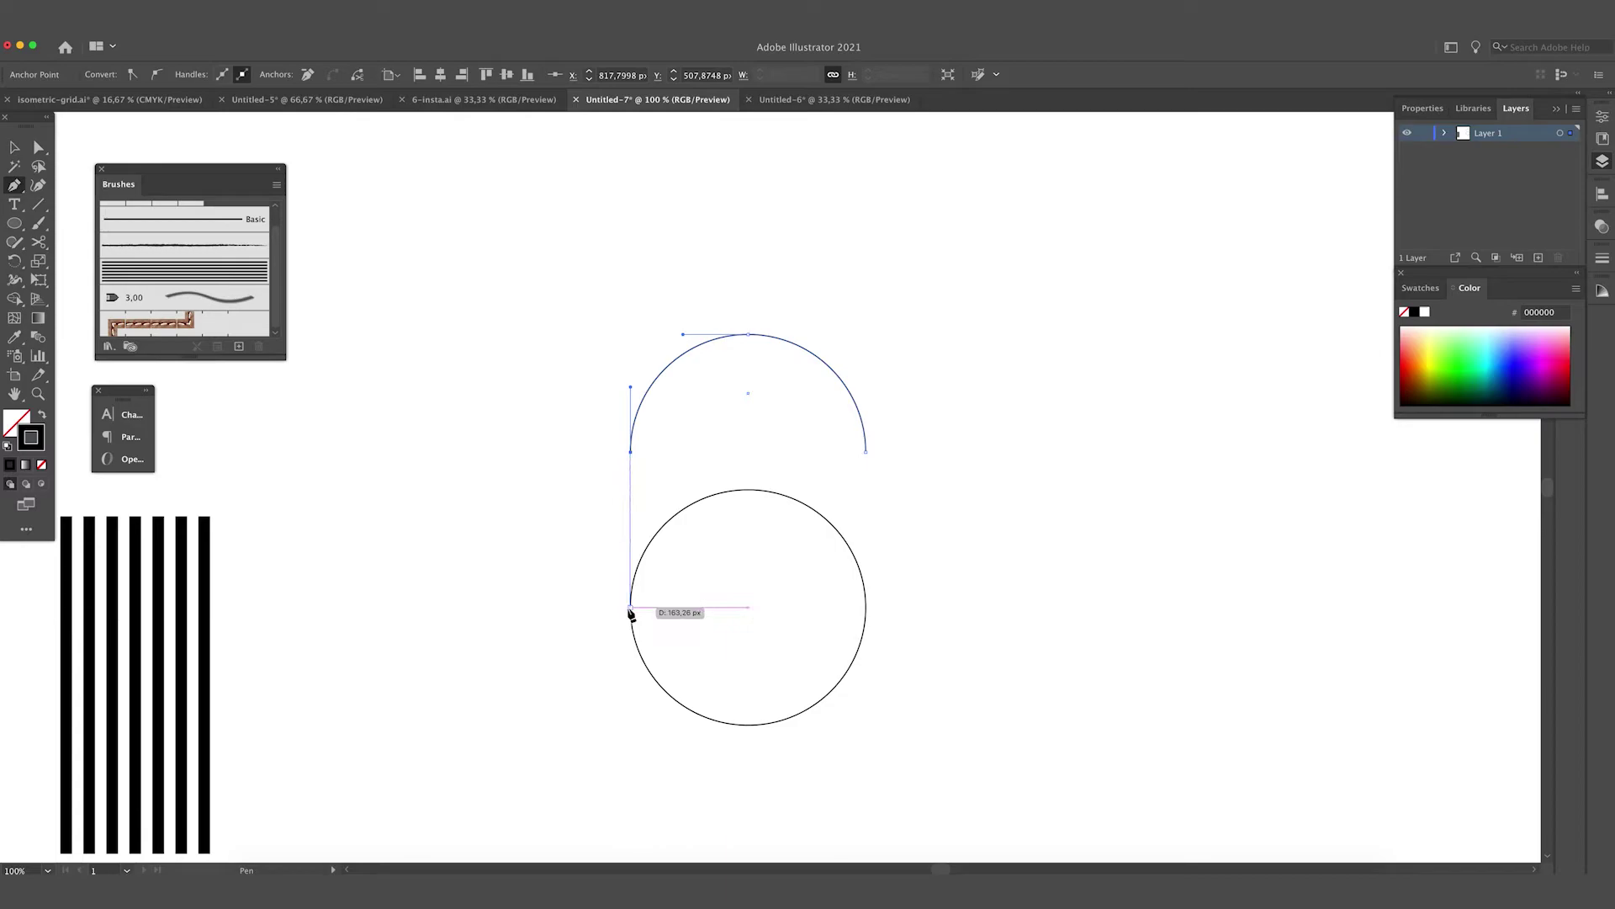
pyautogui.click(631, 606)
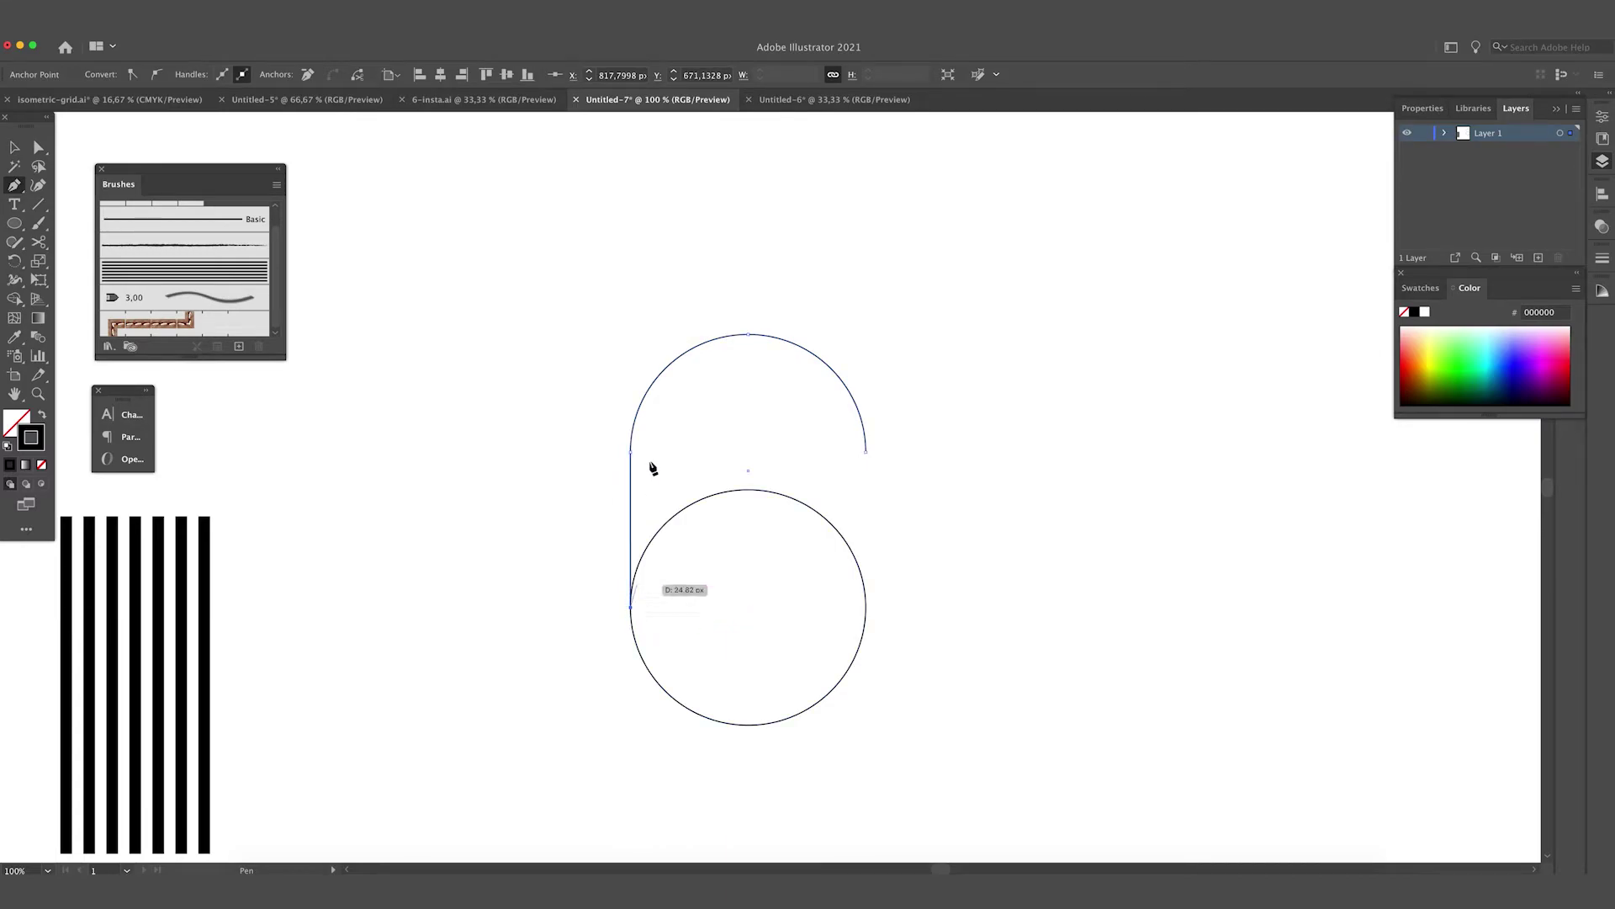
pyautogui.click(14, 148)
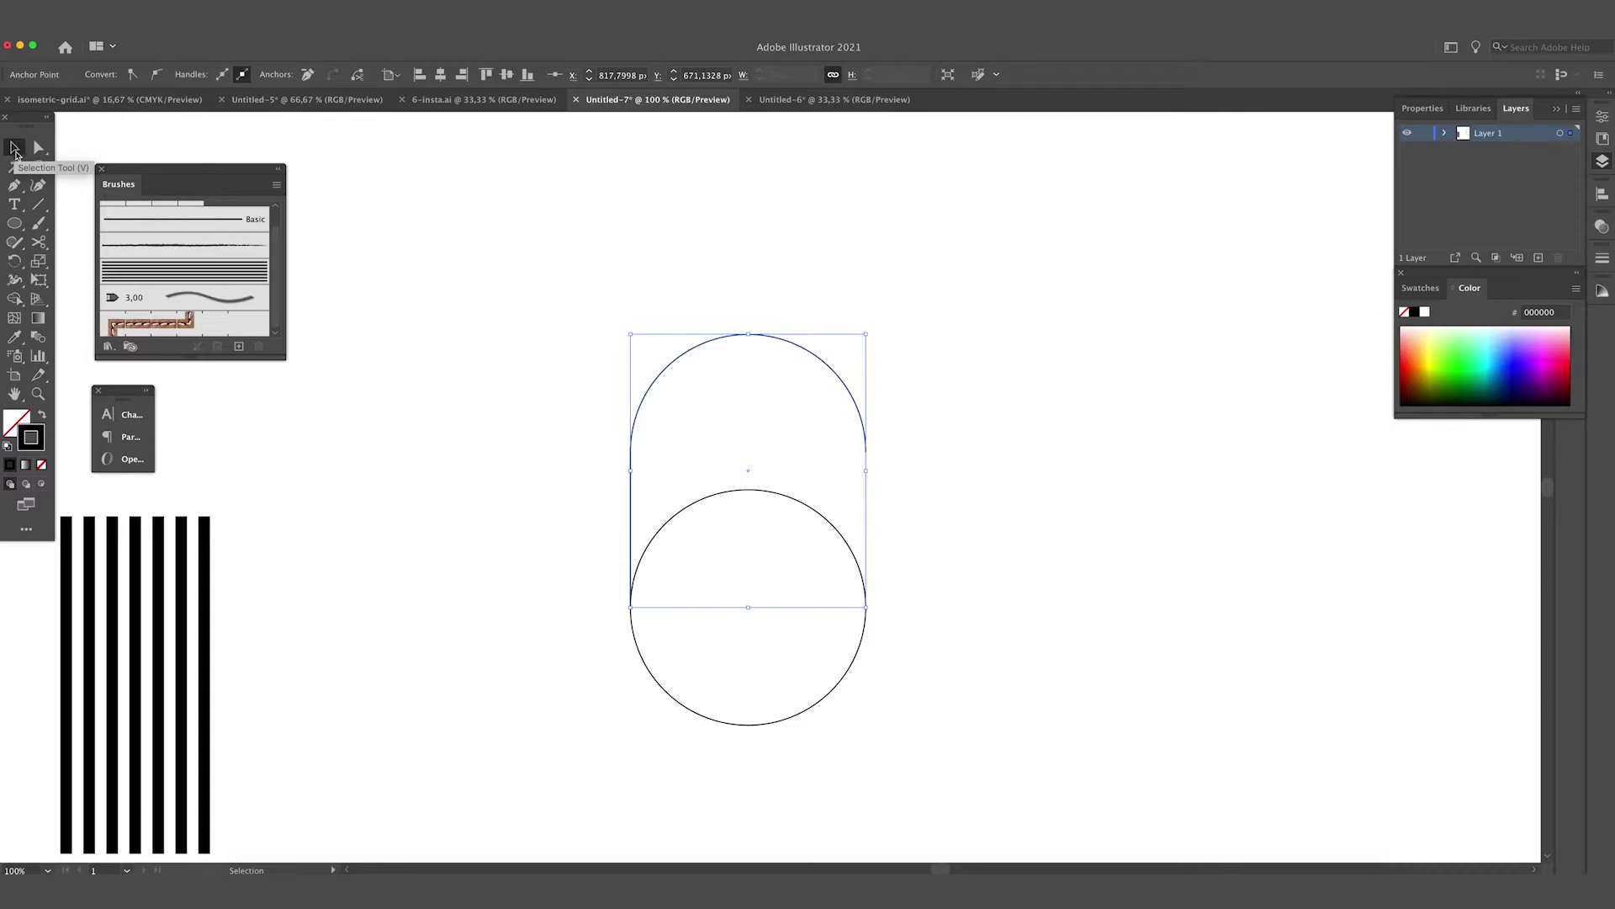
pyautogui.click(502, 376)
# - Apply the striped art brush to both the circle and the arc path
pyautogui.moveTo(533, 338); pyautogui.dragTo(961, 752)
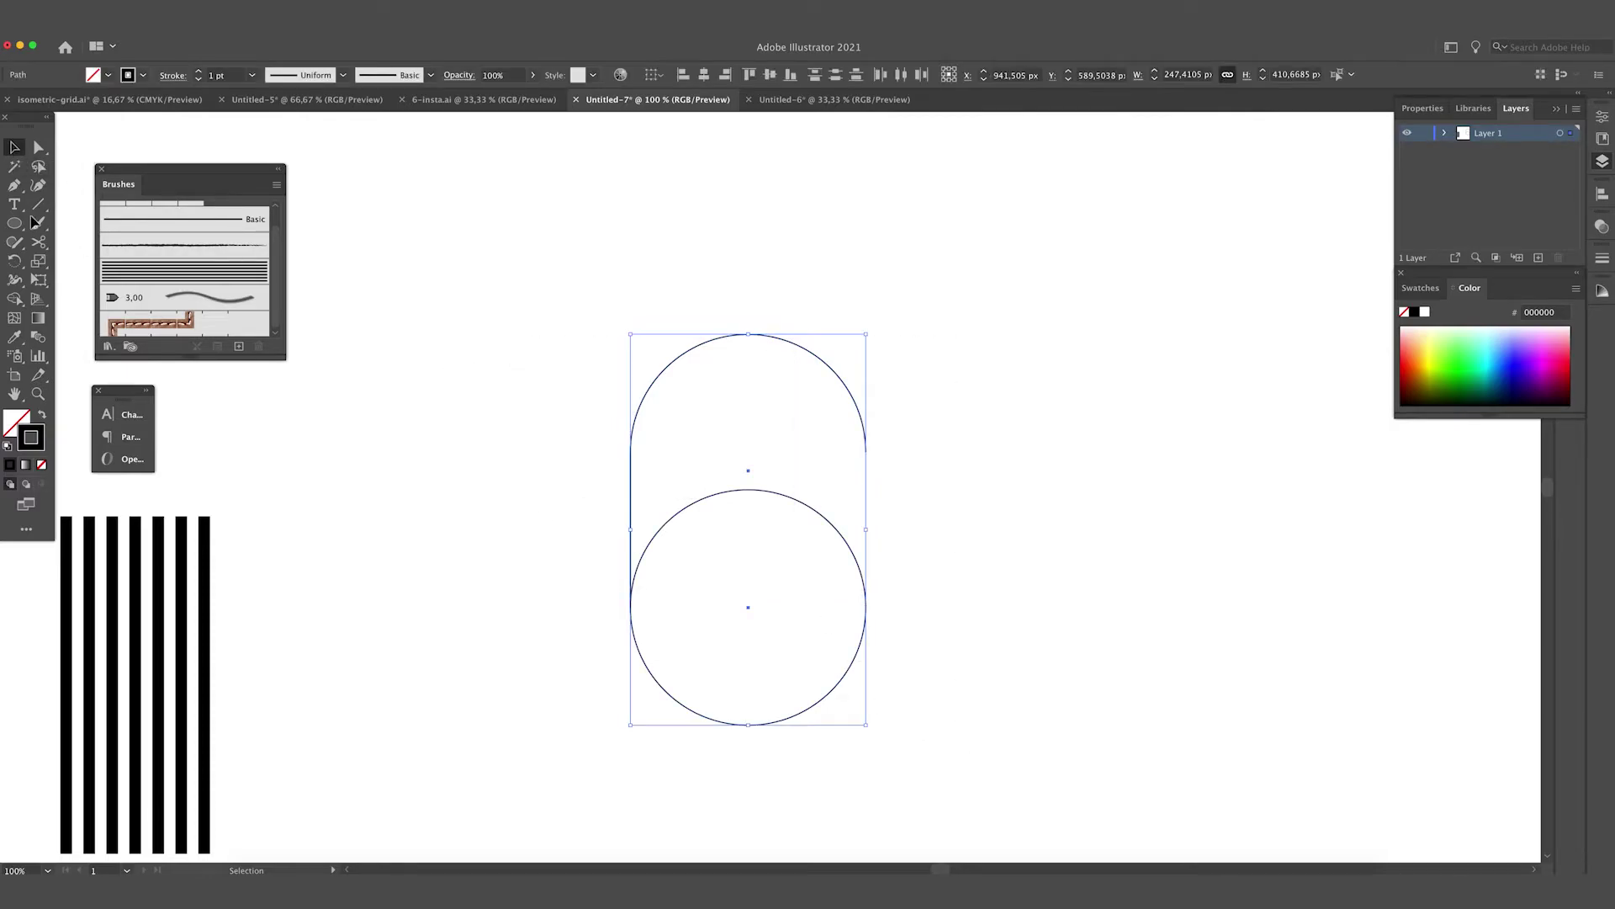
pyautogui.click(203, 281)
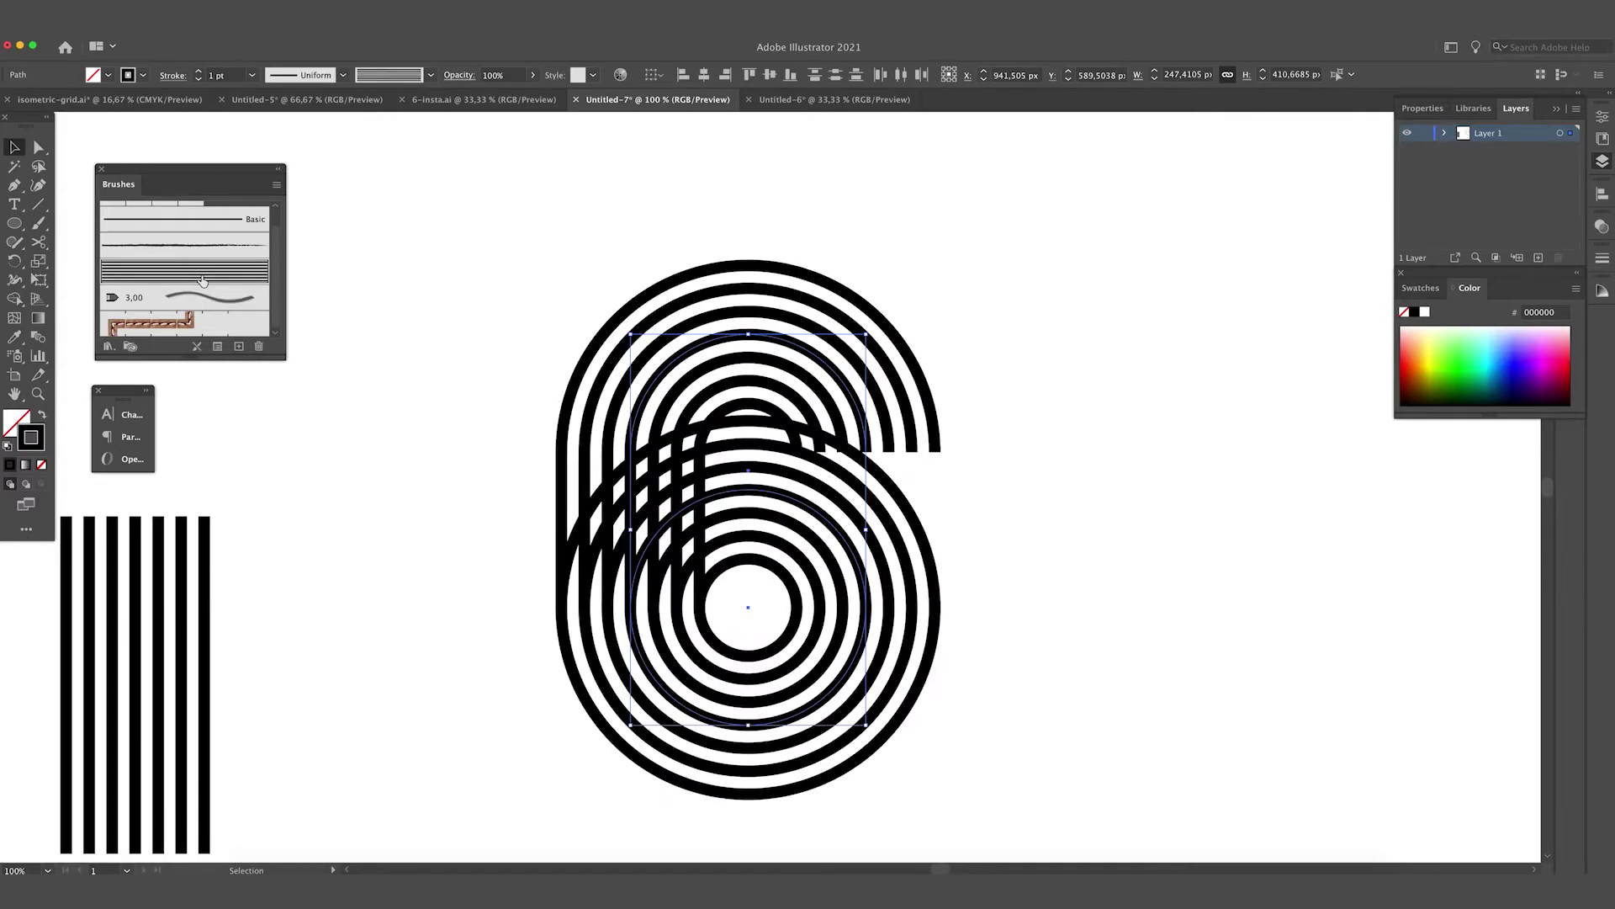
pyautogui.click(400, 239)
# - Scale the whole striped 6 down proportionally, including its strokes, until its paths are about 187 px wide
pyautogui.scroll(1, 396, 245)
pyautogui.moveTo(454, 283); pyautogui.dragTo(888, 671)
pyautogui.moveTo(864, 545); pyautogui.dragTo(806, 560)
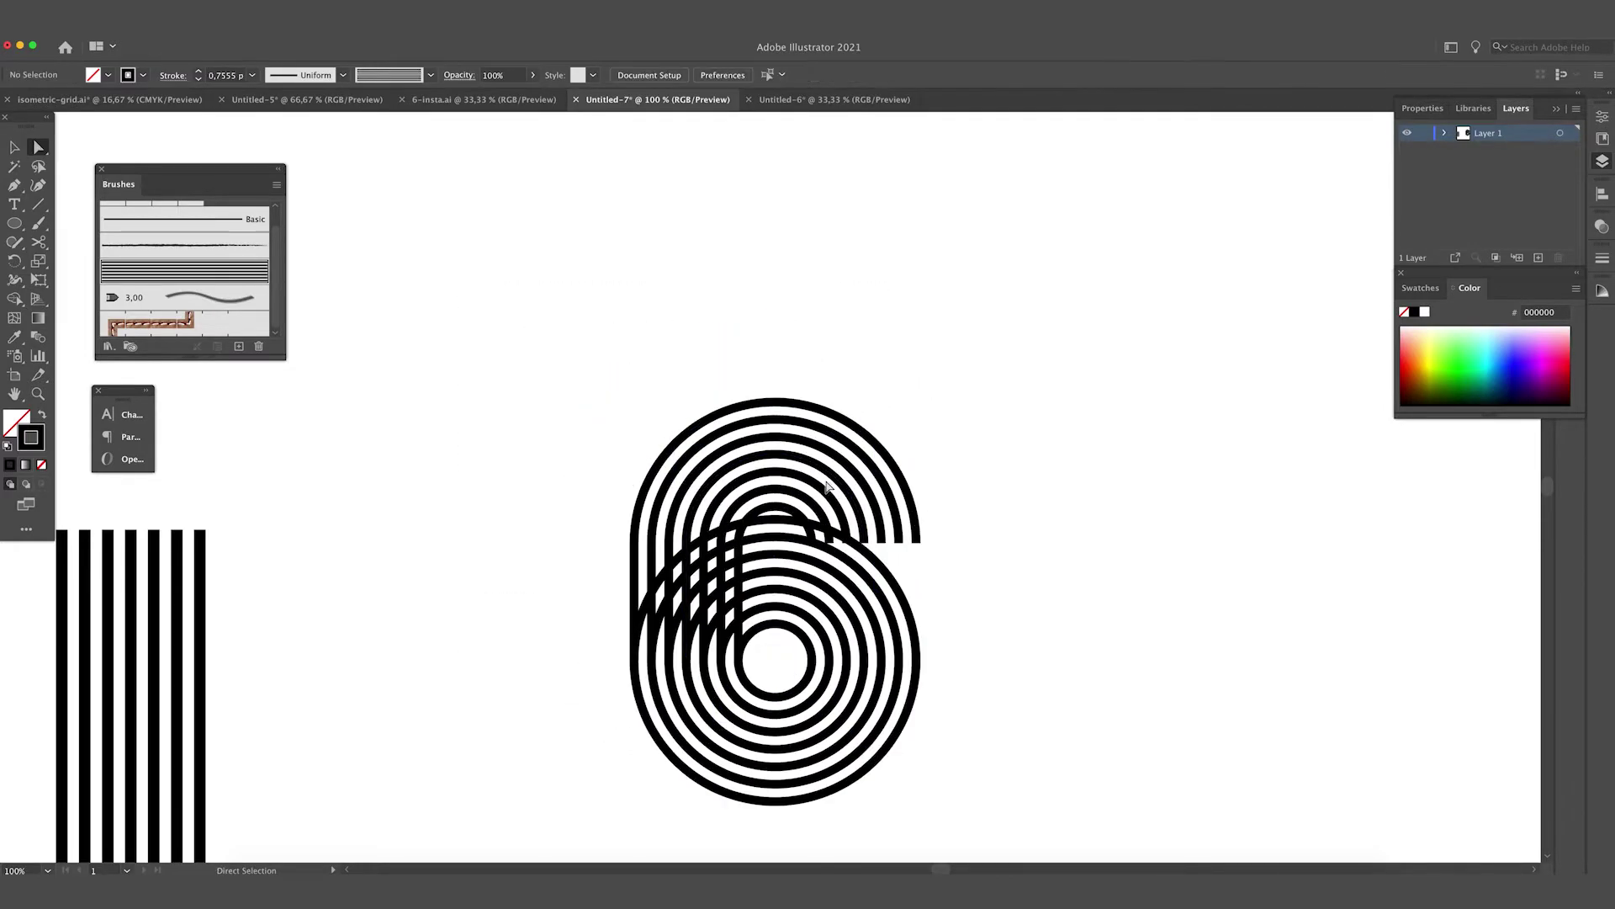
# - Move the anchor points of the upper arc straight up, stretching its path to about 269 px high
pyautogui.keyDown('ctrl'); pyautogui.click(860, 547); pyautogui.keyUp('ctrl')
pyautogui.click(859, 547)
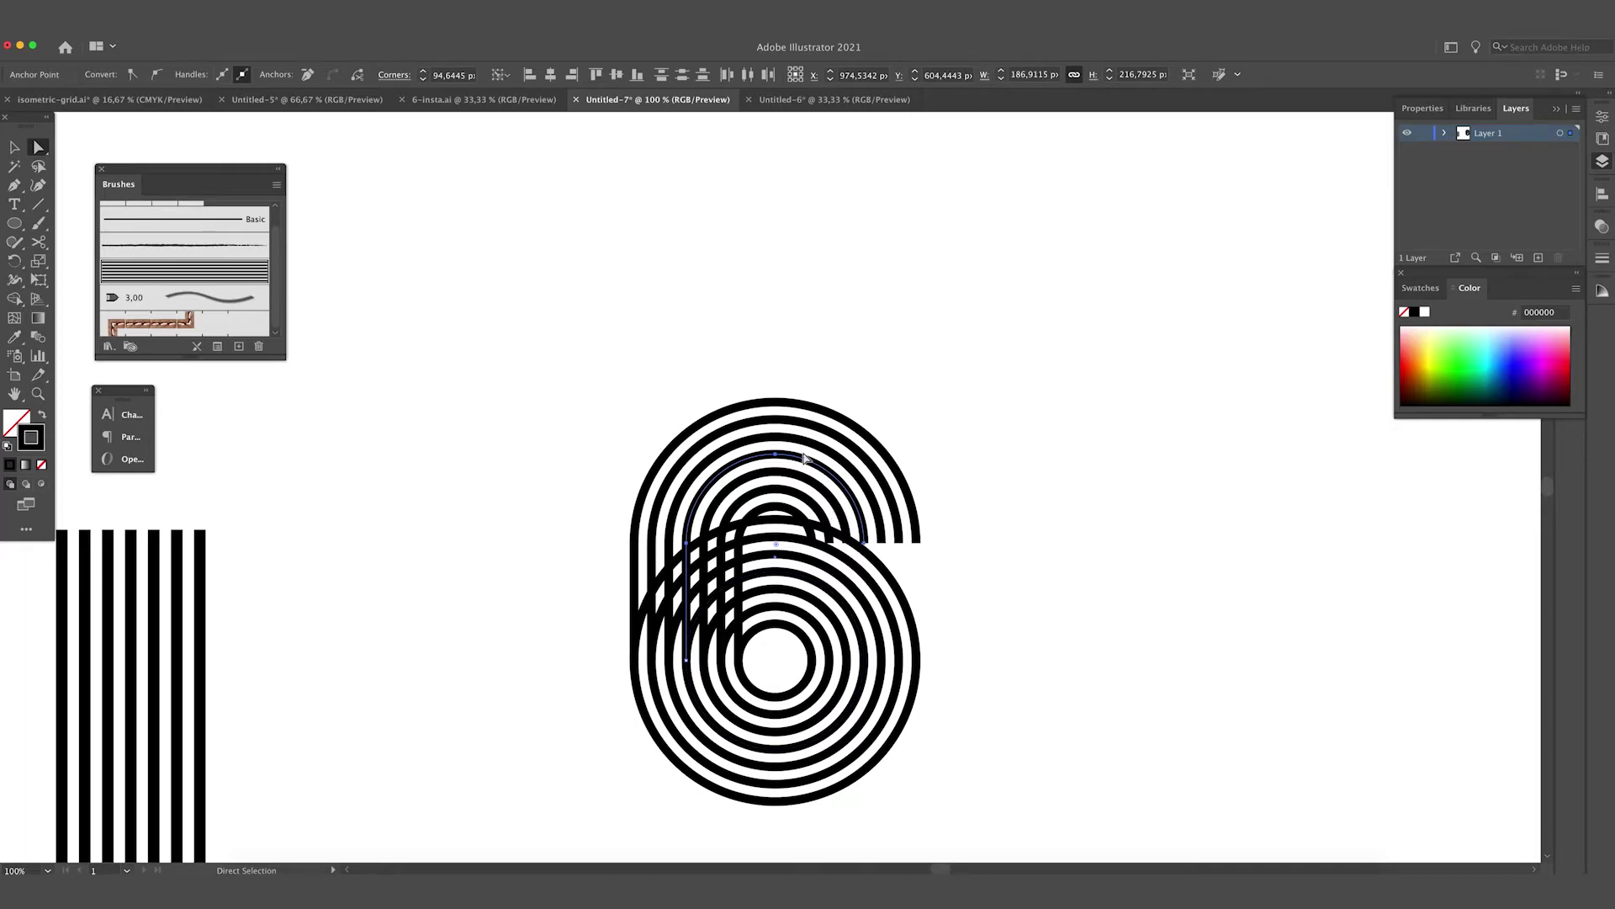
pyautogui.moveTo(778, 455); pyautogui.dragTo(768, 410)
pyautogui.press('v')
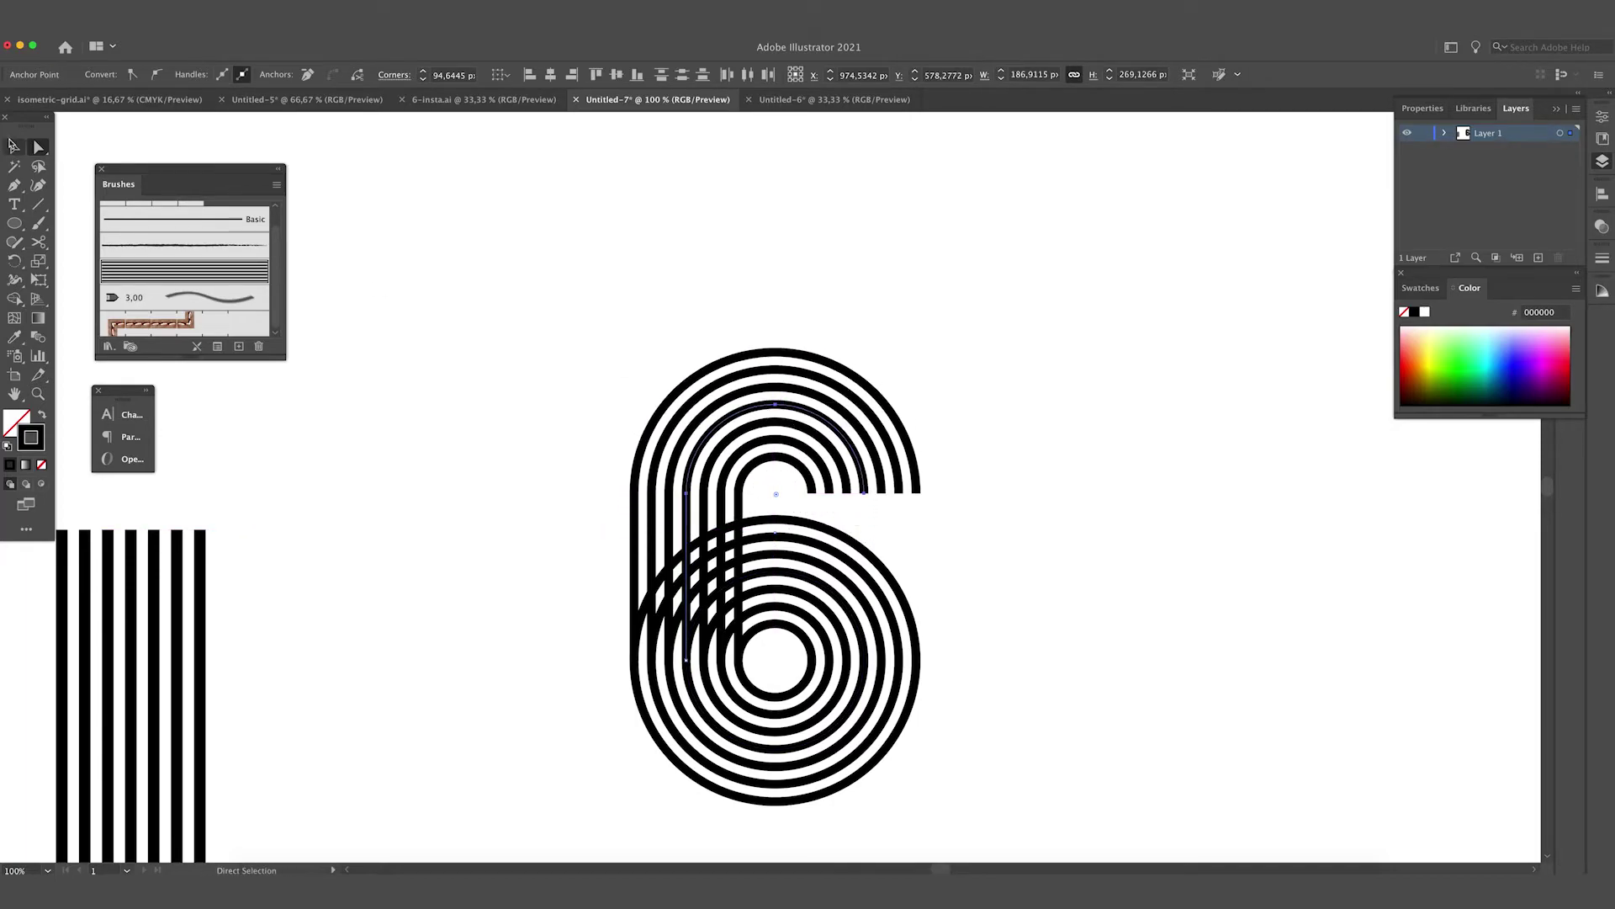
# - Set the stroke weight of both striped paths to 0.9 pt
pyautogui.click(492, 313)
pyautogui.moveTo(492, 313); pyautogui.dragTo(1048, 827)
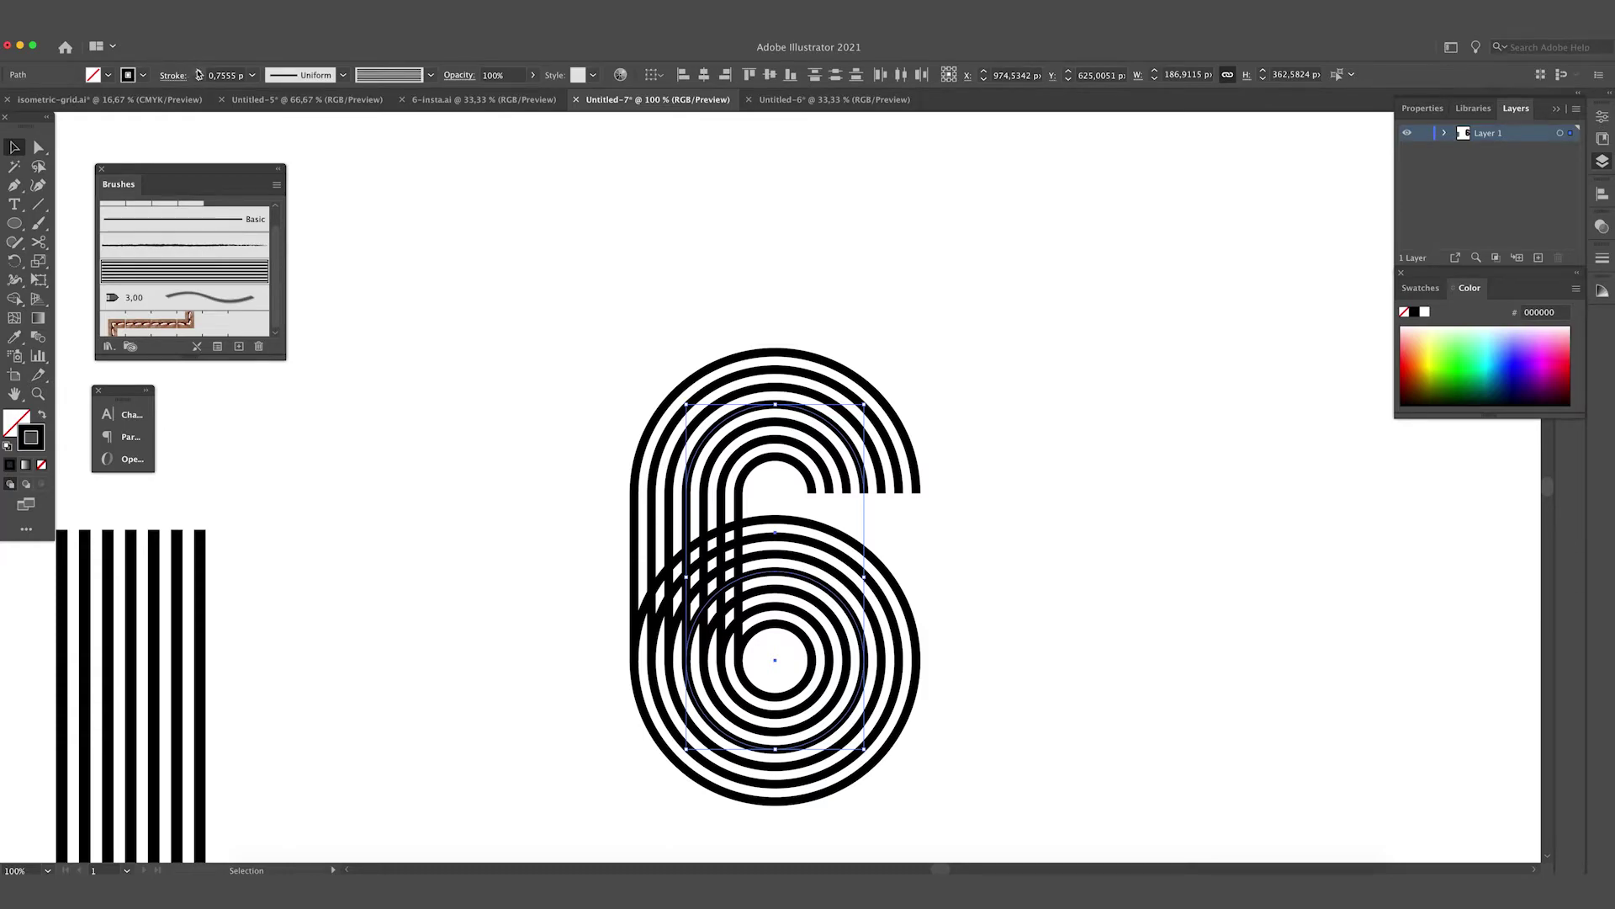
pyautogui.click(199, 71)
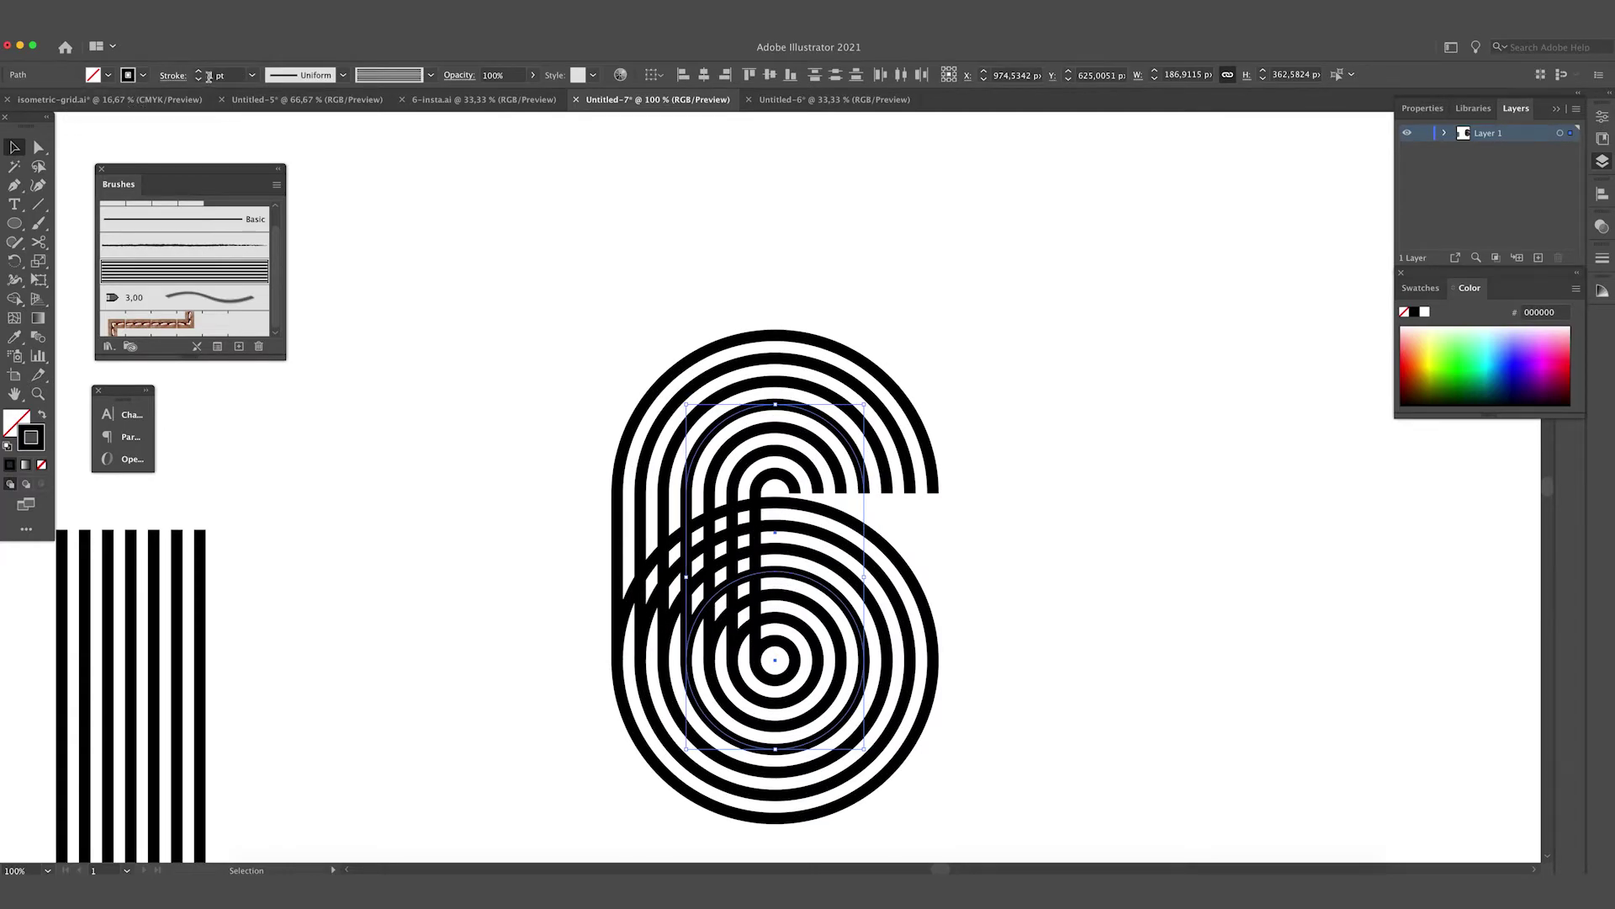
pyautogui.click(209, 76)
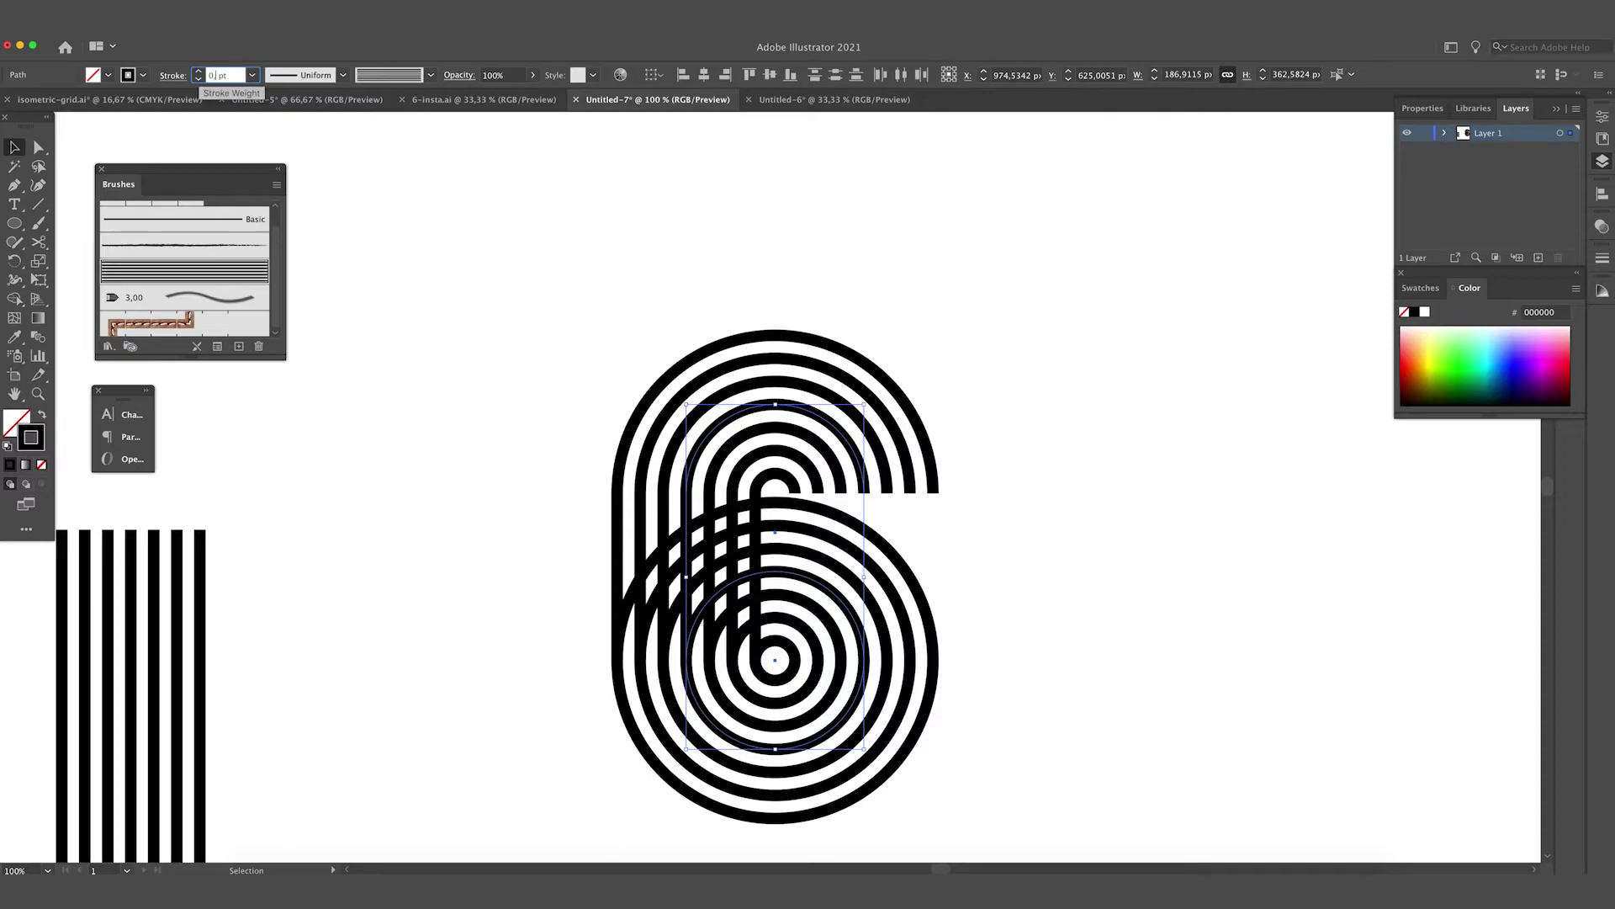
pyautogui.press('Tab')
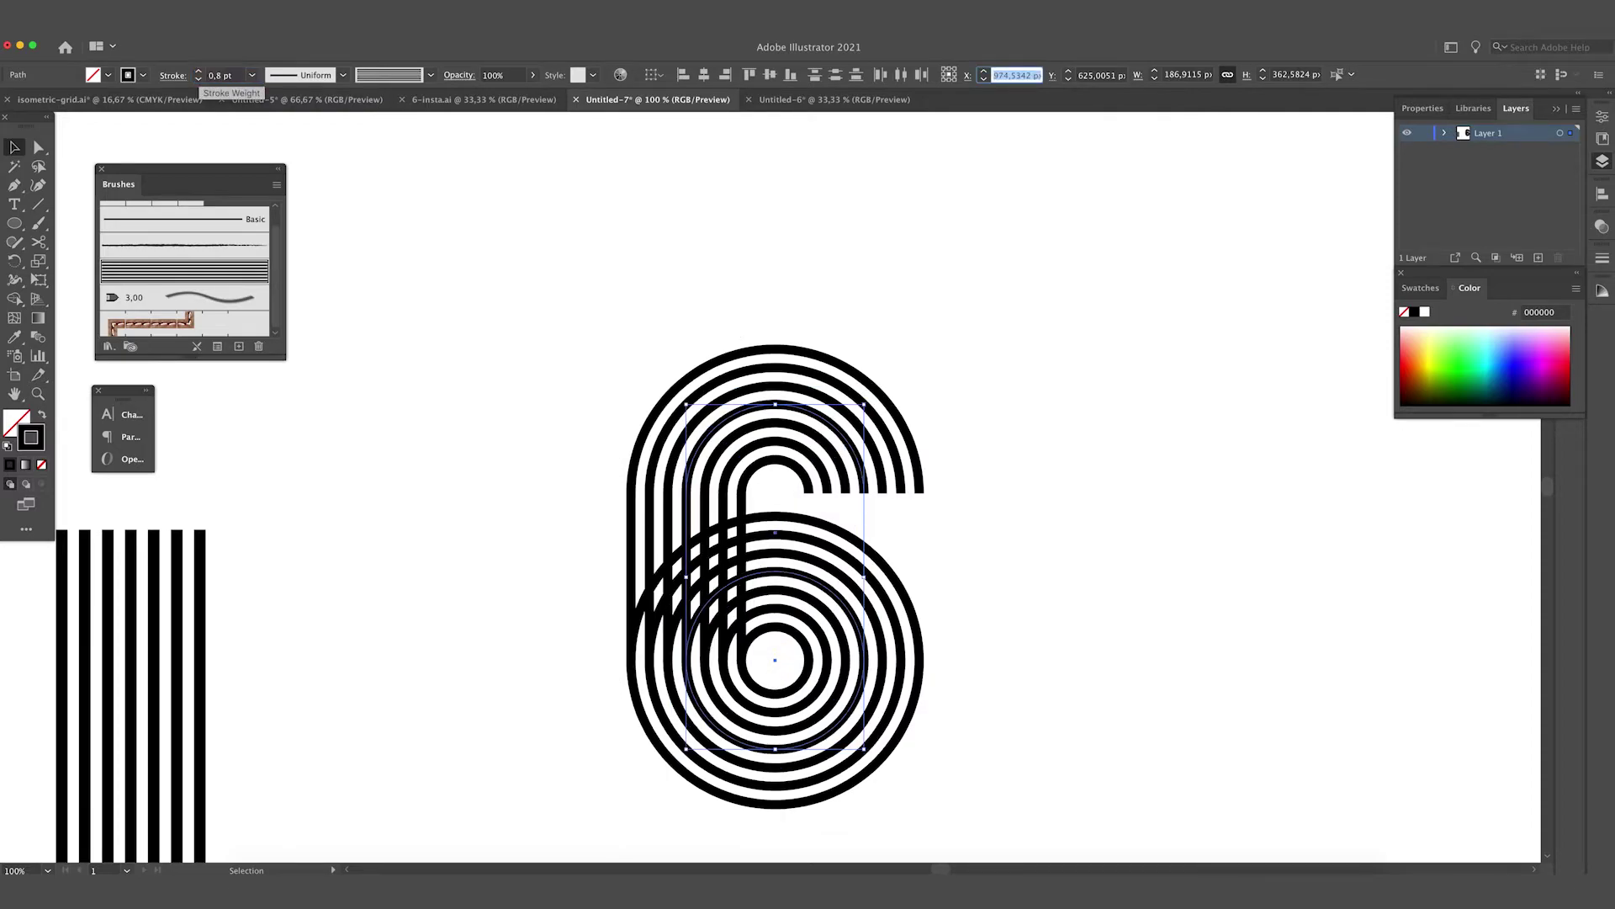
pyautogui.click(219, 75)
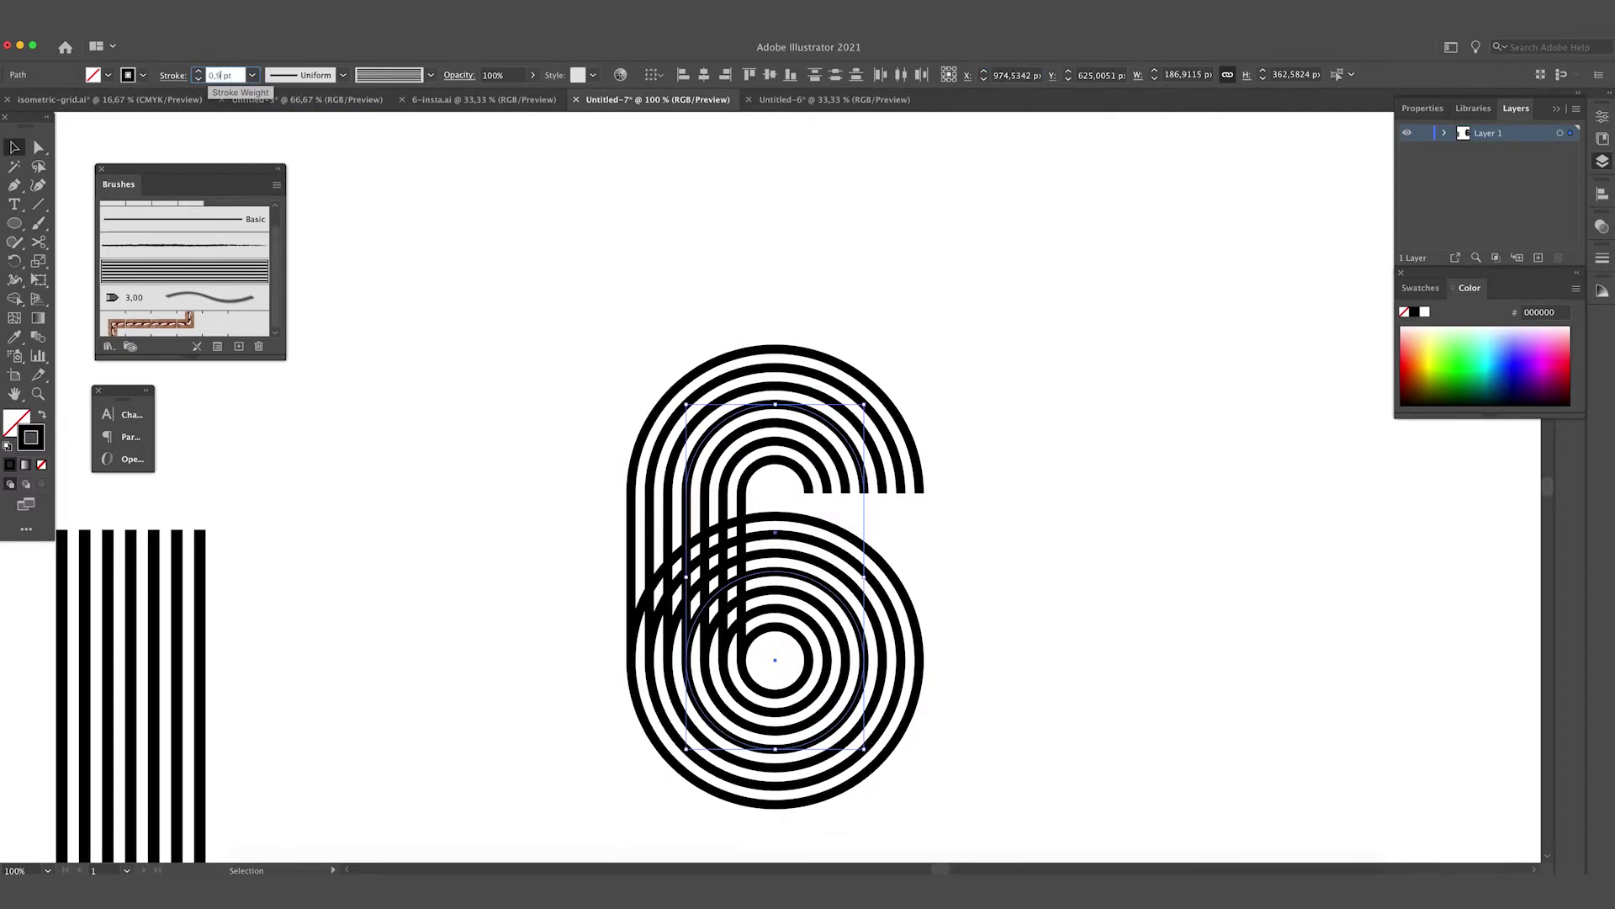
pyautogui.press('Return')
# - Move the upper arc's anchor points straight up until its path is about 289 px high
pyautogui.click(38, 147)
pyautogui.moveTo(485, 233)
pyautogui.mouseDown()
pyautogui.moveTo(1113, 578)
pyautogui.moveTo(1078, 487)
pyautogui.moveTo(1081, 504)
pyautogui.mouseUp()
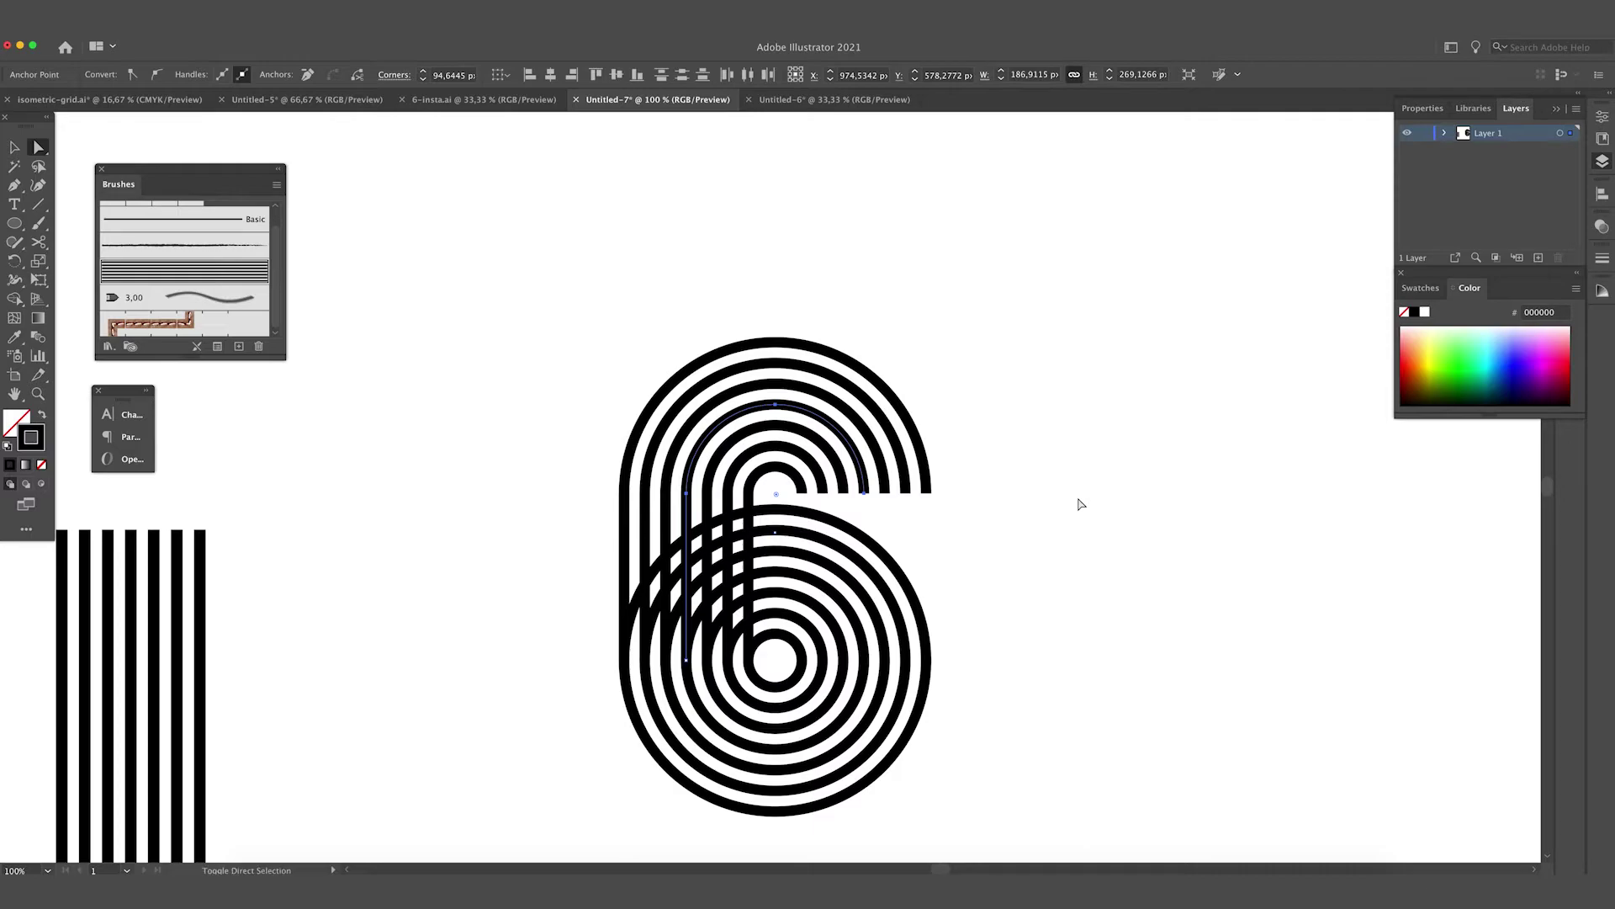
pyautogui.hotkey('shift', 'Up')
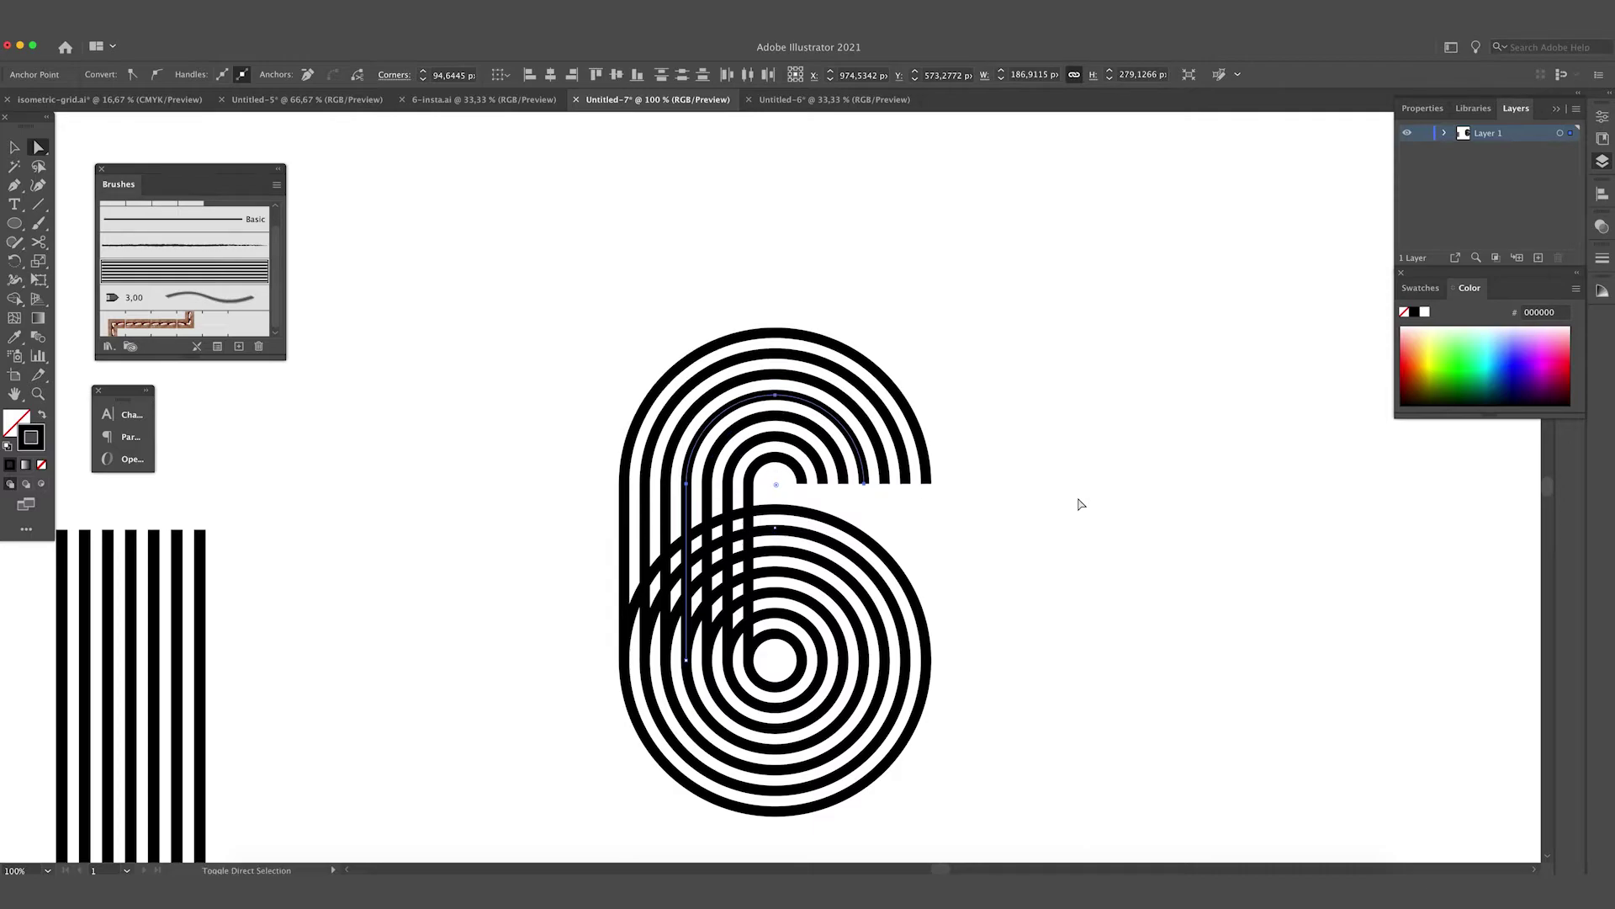
pyautogui.hotkey('shift', 'Up')
pyautogui.hotkey('shift', 'Down')
pyautogui.hotkey('shift', 'Up')
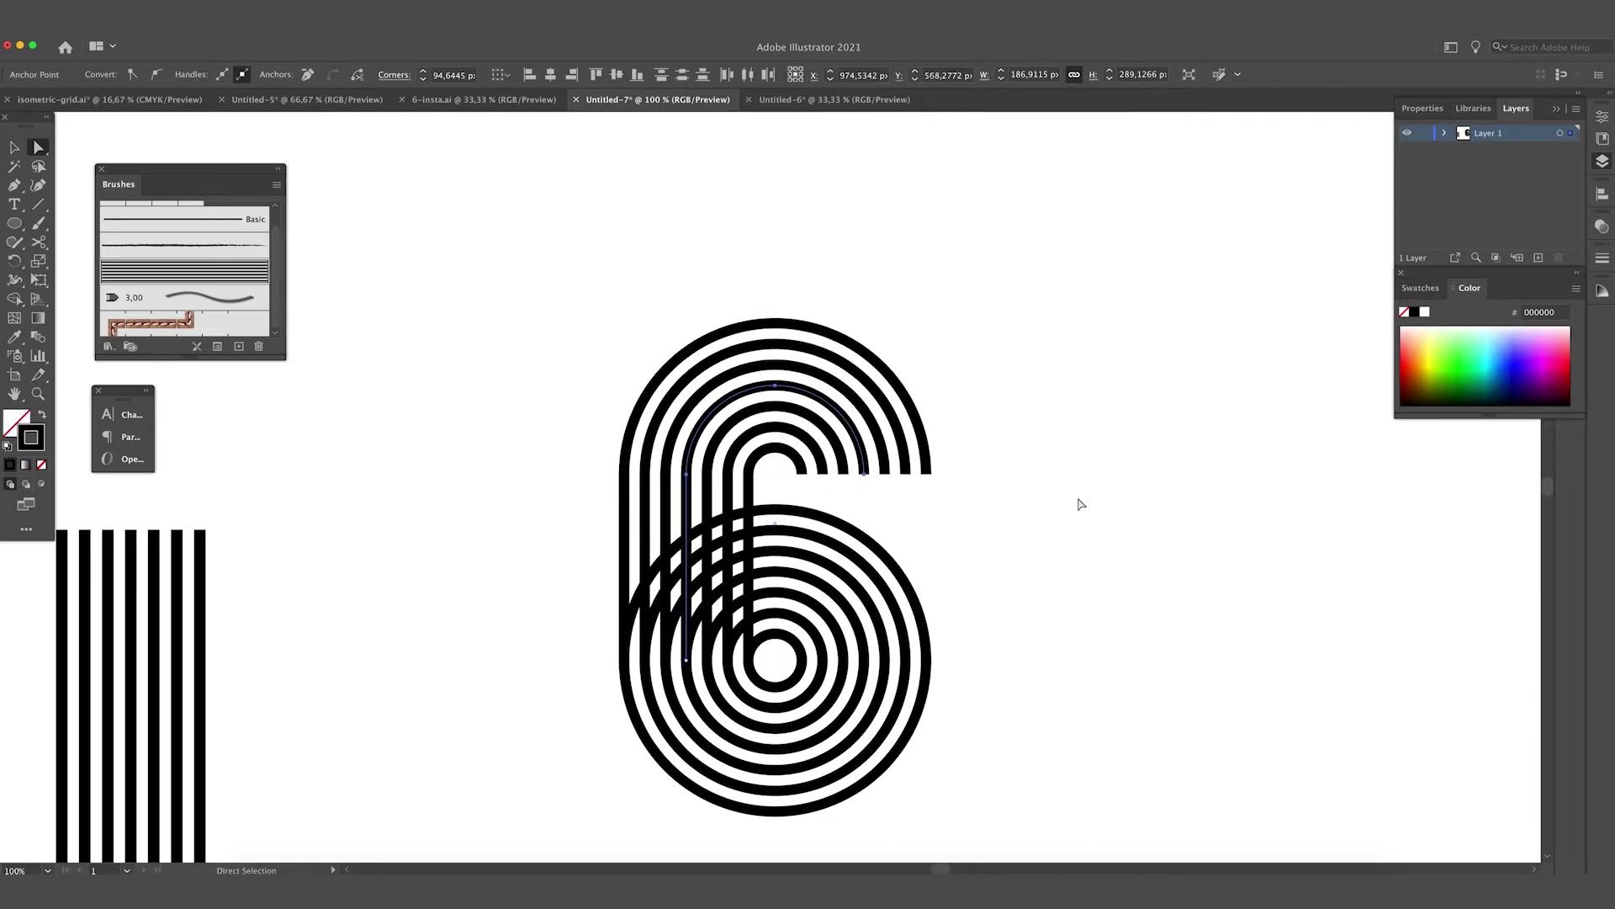
pyautogui.click(1078, 498)
pyautogui.scroll(-1, 968, 484)
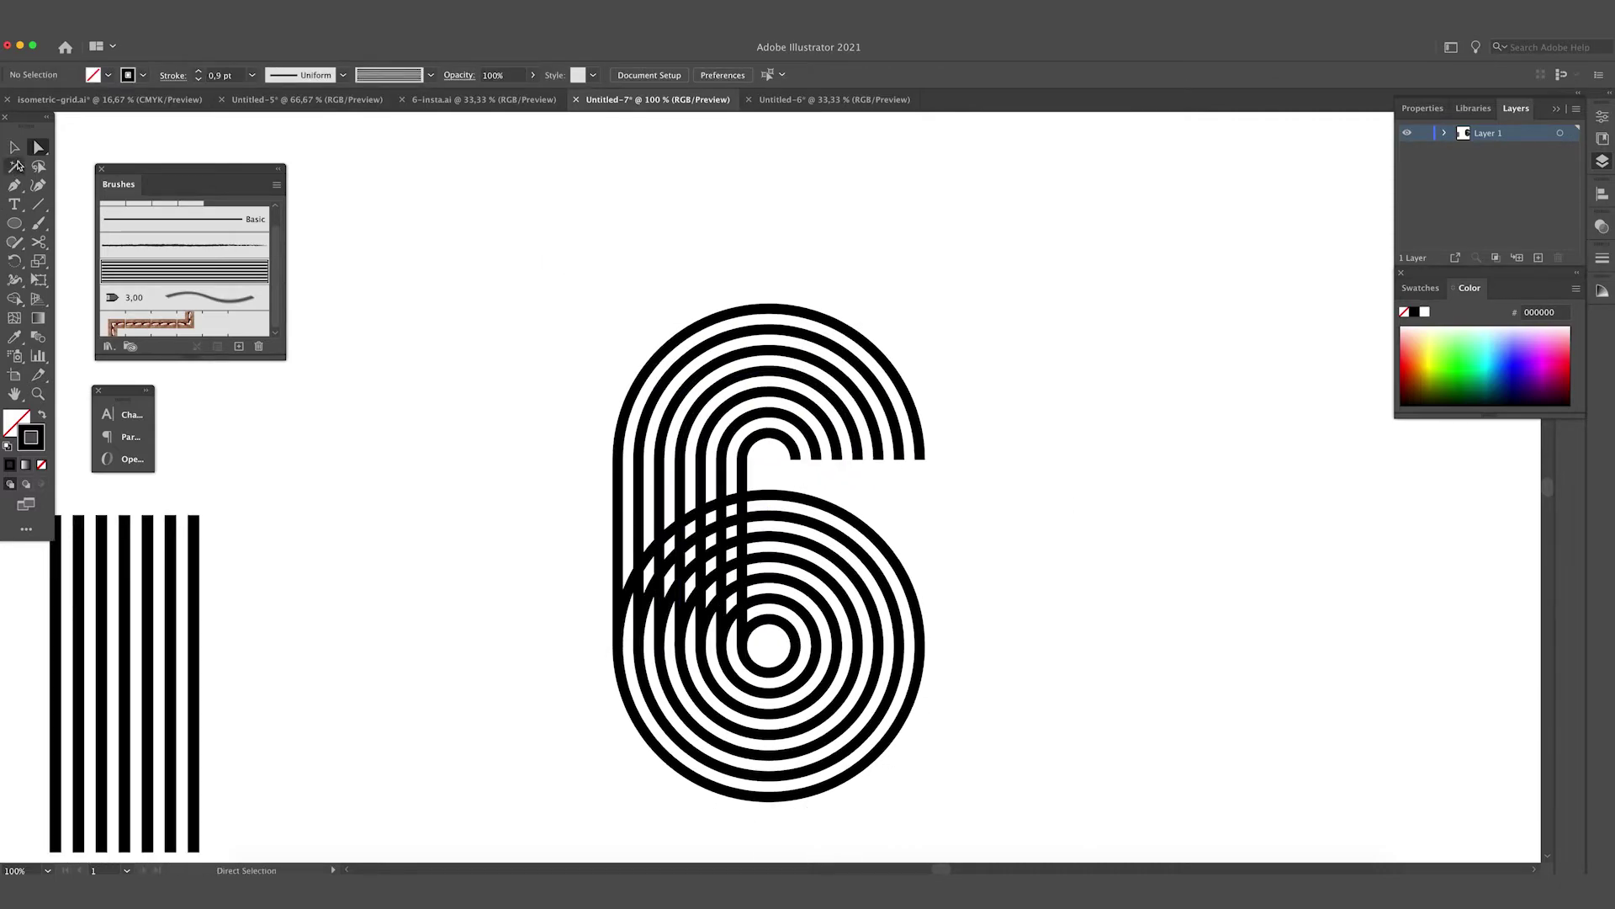
# - Expand the appearance of both brushed paths of the 6 into editable shapes
pyautogui.click(14, 147)
pyautogui.moveTo(512, 717); pyautogui.dragTo(934, 381)
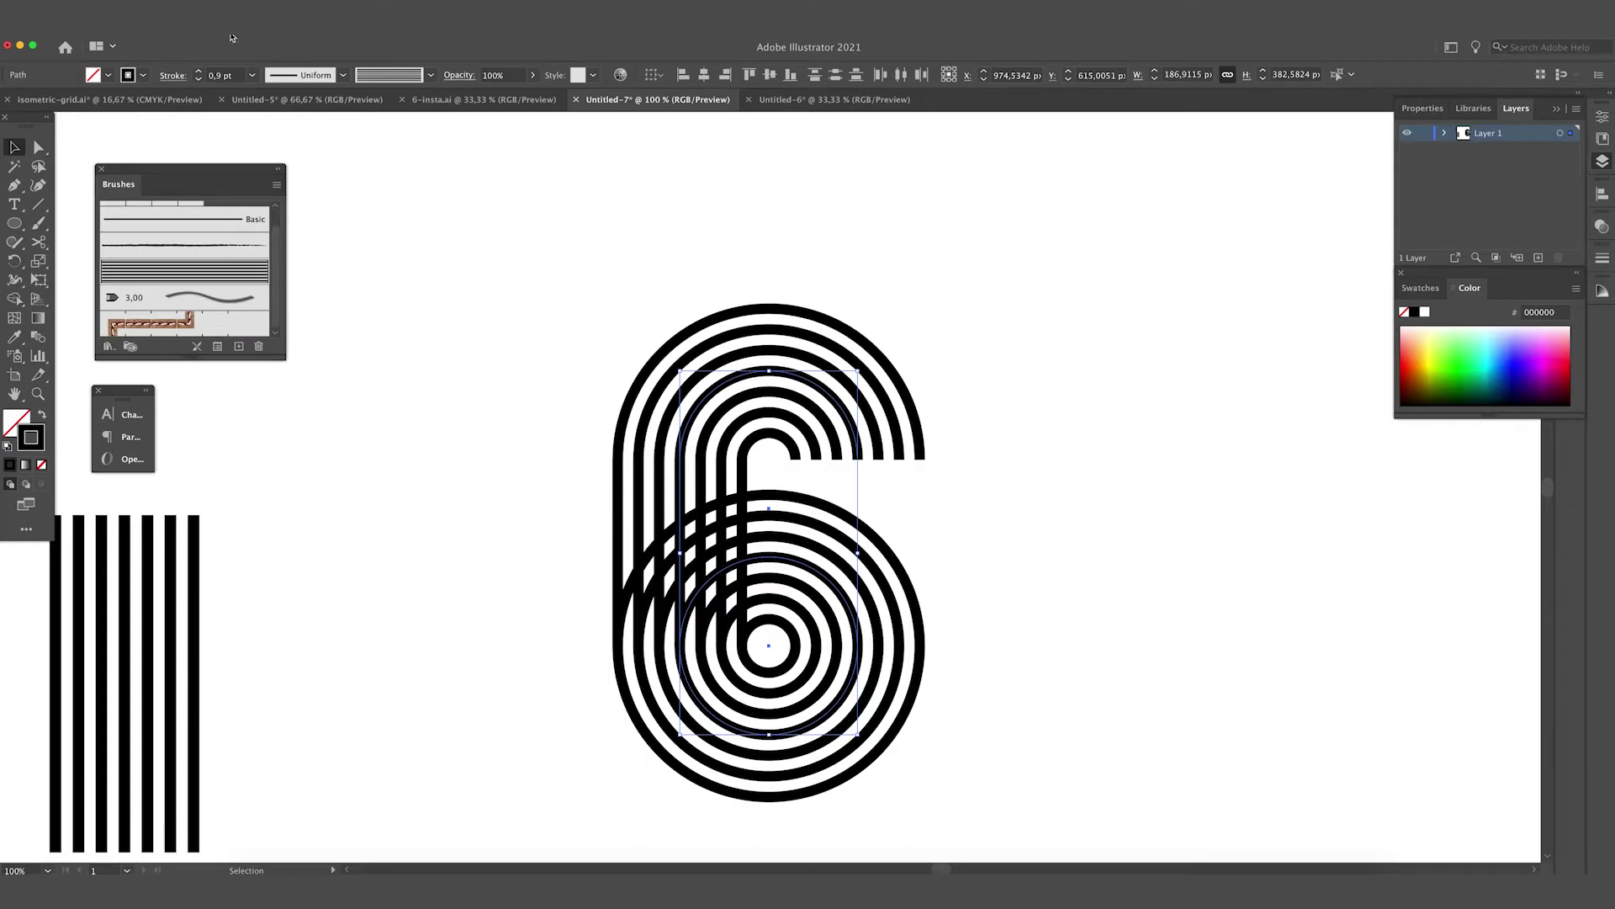
pyautogui.click(165, 26)
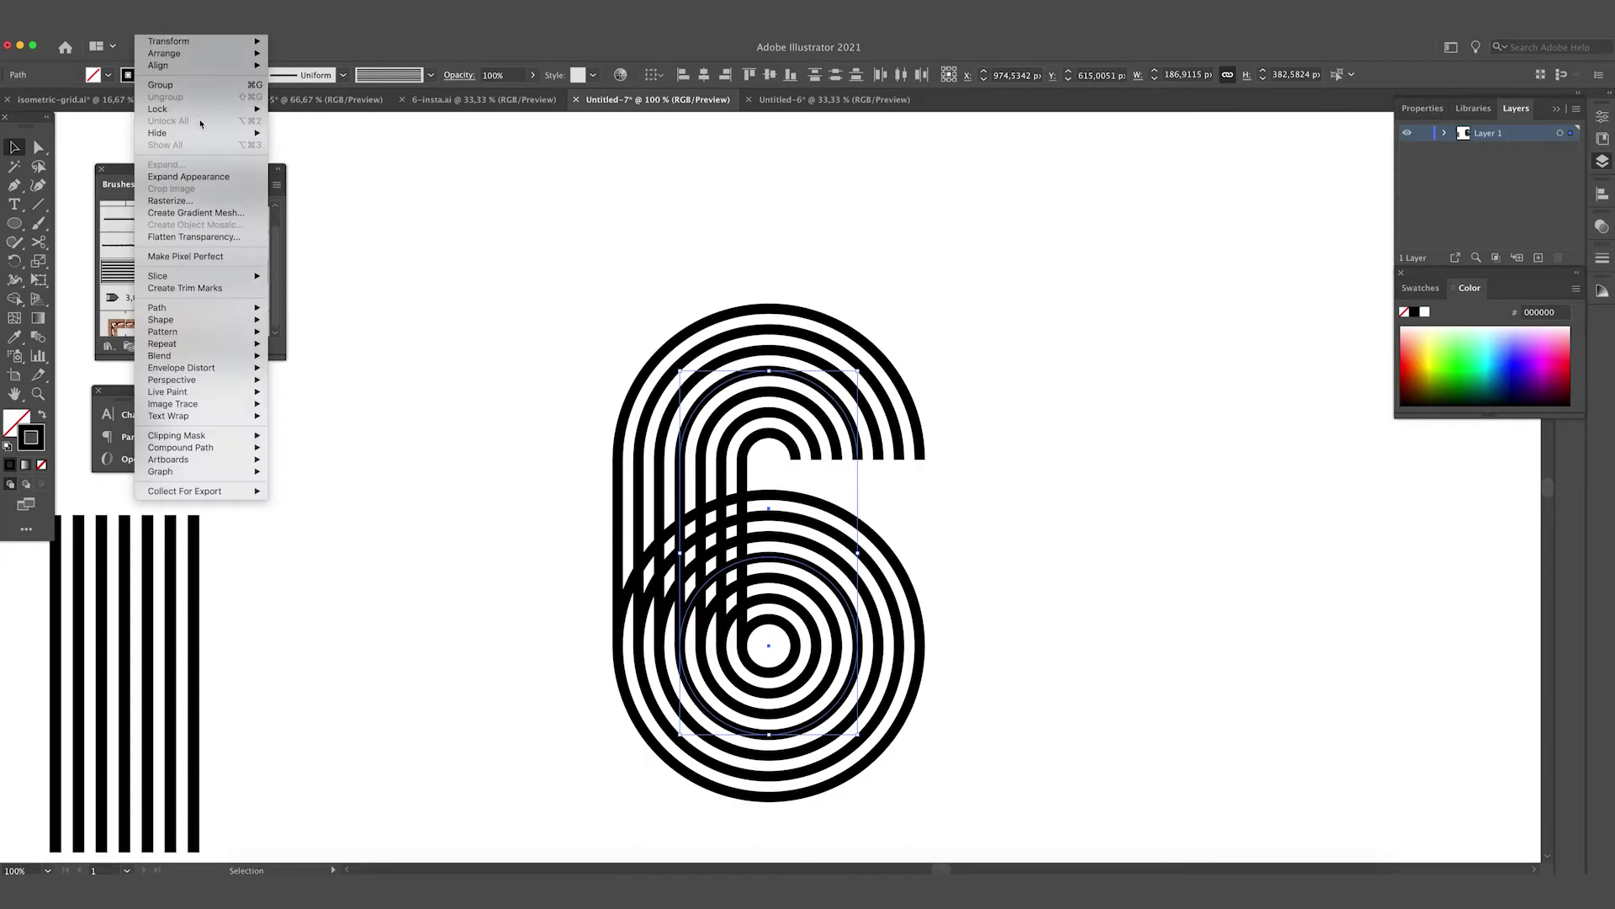
pyautogui.click(210, 178)
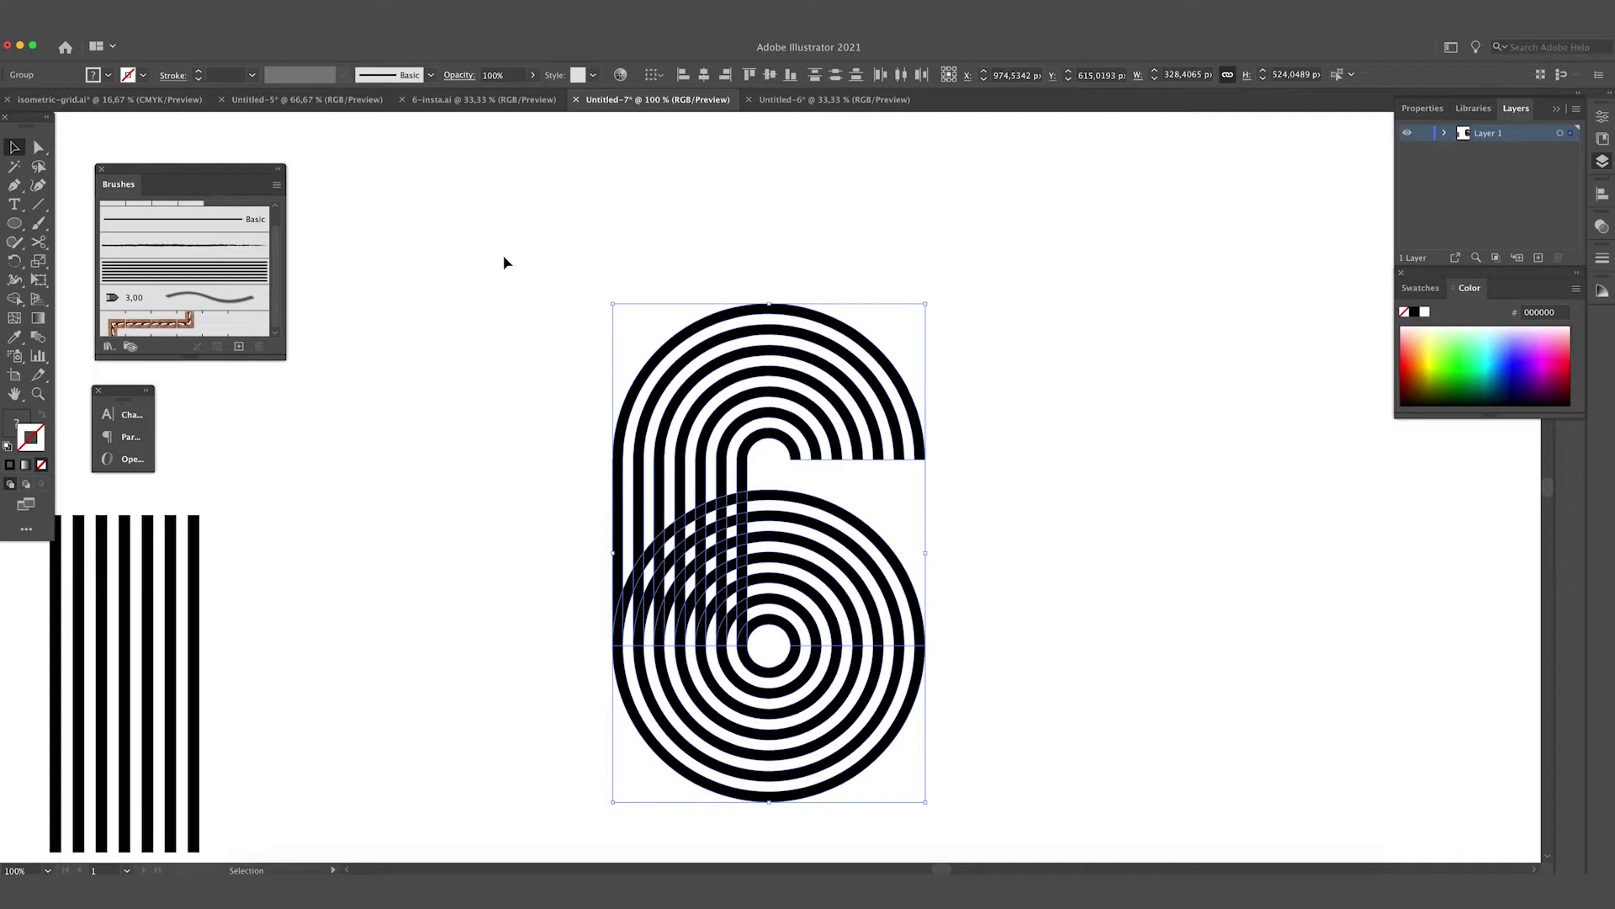
# - Remove the circle's stripes that cross the stem of the 6 using the Shape Builder tool
pyautogui.moveTo(504, 263); pyautogui.dragTo(1013, 746)
pyautogui.hotkey('shift', 'm')
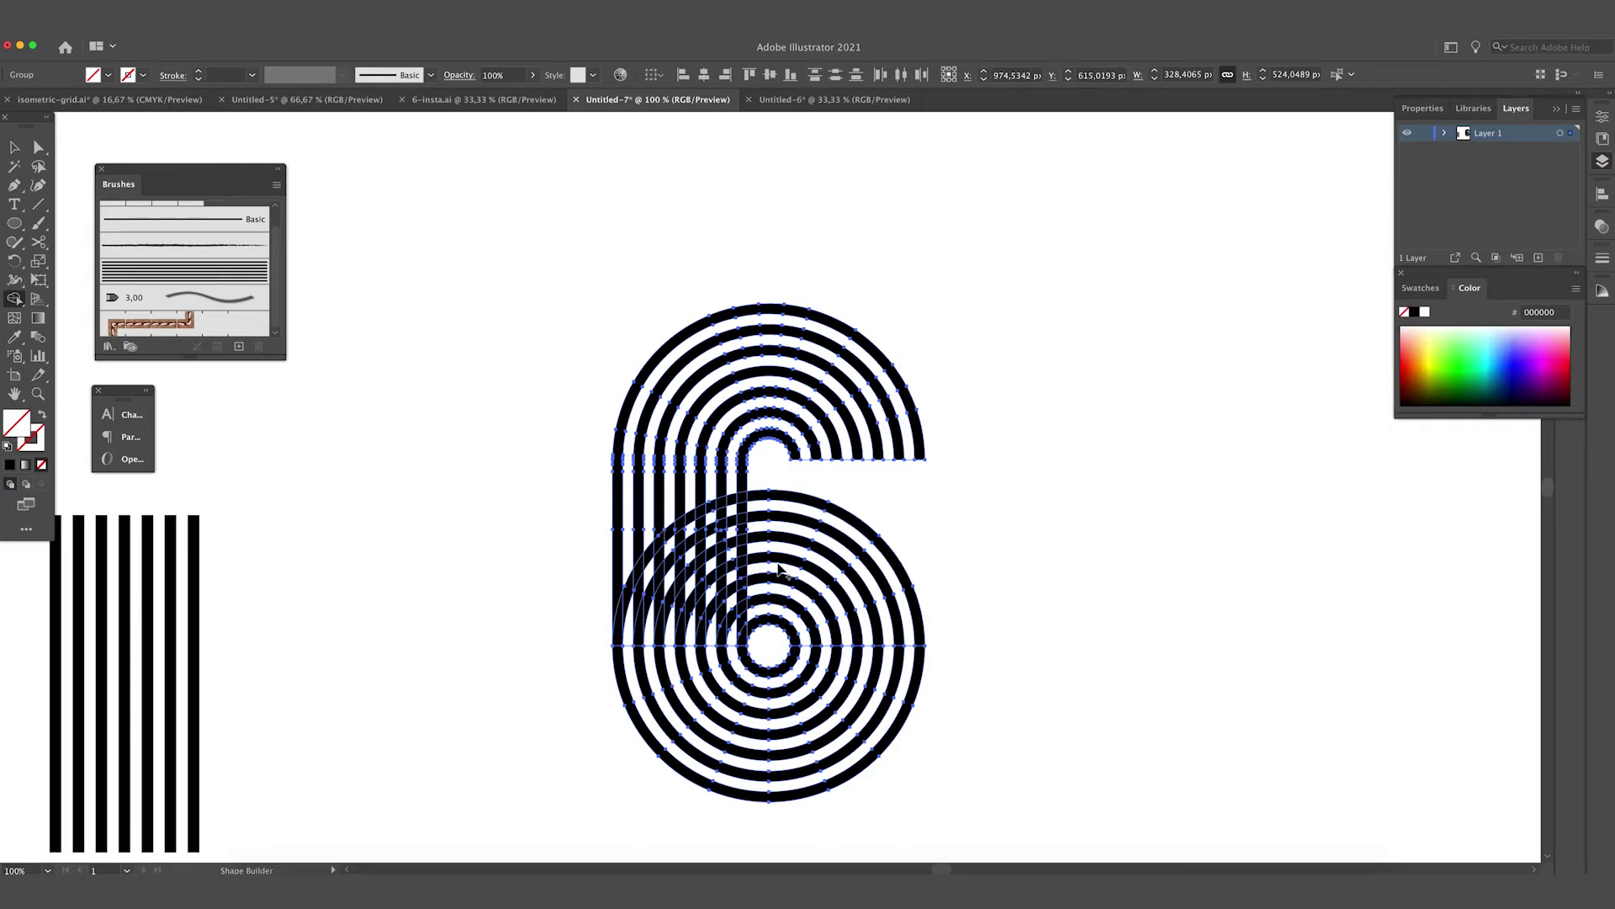
pyautogui.moveTo(728, 493)
pyautogui.mouseDown()
pyautogui.moveTo(742, 656)
pyautogui.moveTo(713, 658)
pyautogui.moveTo(711, 495)
pyautogui.moveTo(693, 505)
pyautogui.moveTo(690, 657)
pyautogui.moveTo(672, 654)
pyautogui.moveTo(671, 532)
pyautogui.moveTo(647, 532)
pyautogui.moveTo(652, 628)
pyautogui.moveTo(627, 652)
pyautogui.moveTo(630, 560)
pyautogui.mouseUp()
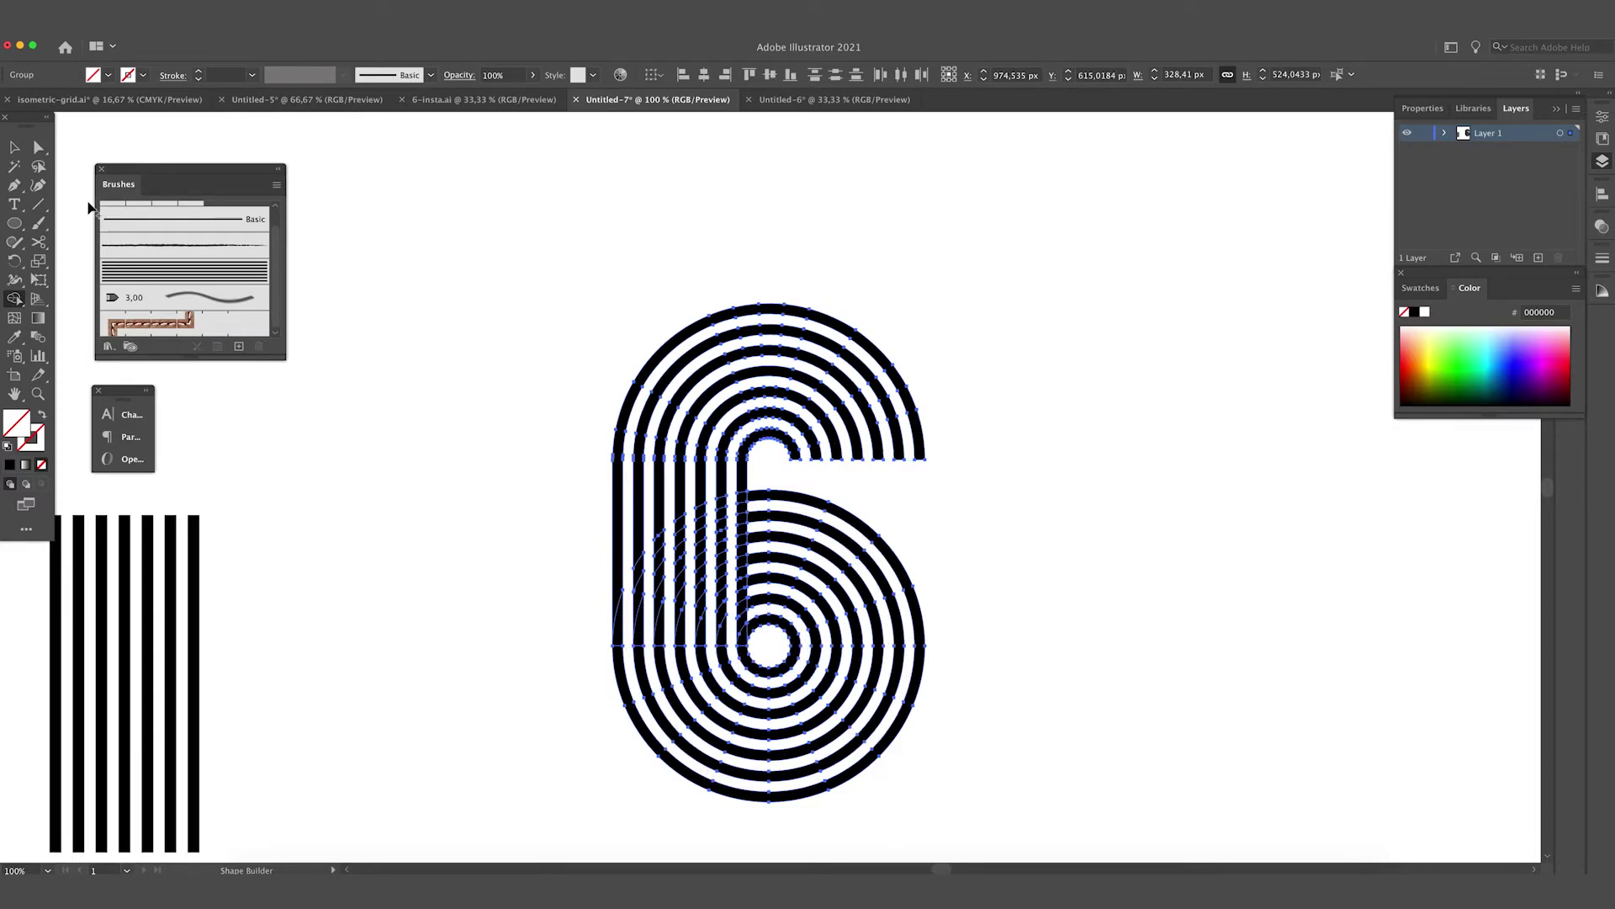
# - Unite all pieces of the 6 into a single shape with Pathfinder
pyautogui.click(15, 146)
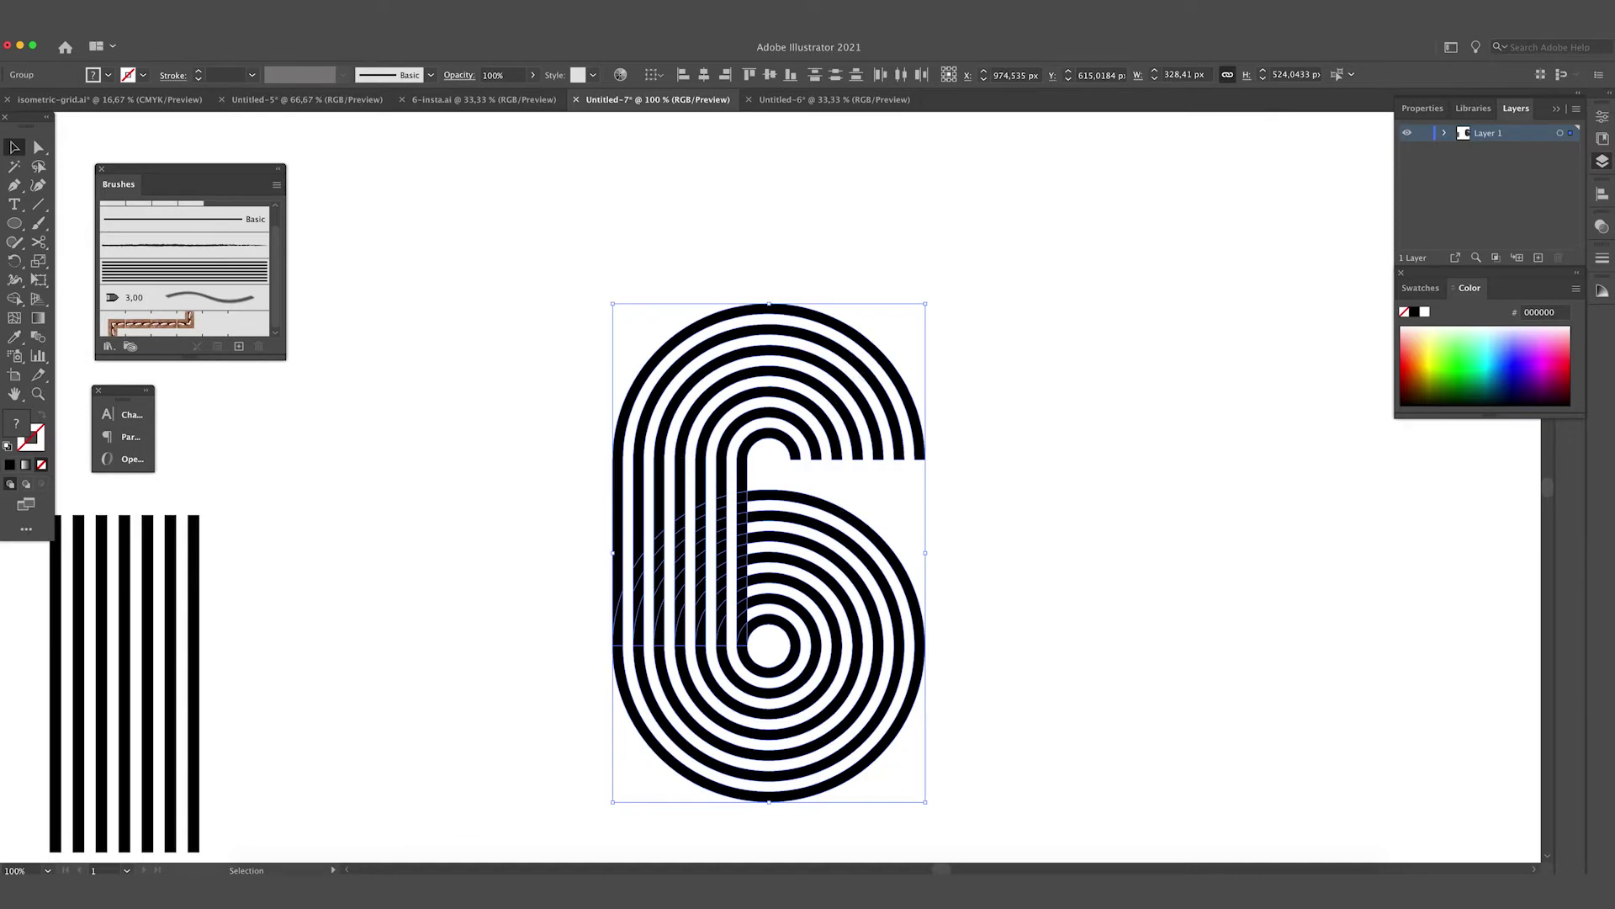
pyautogui.click(332, 27)
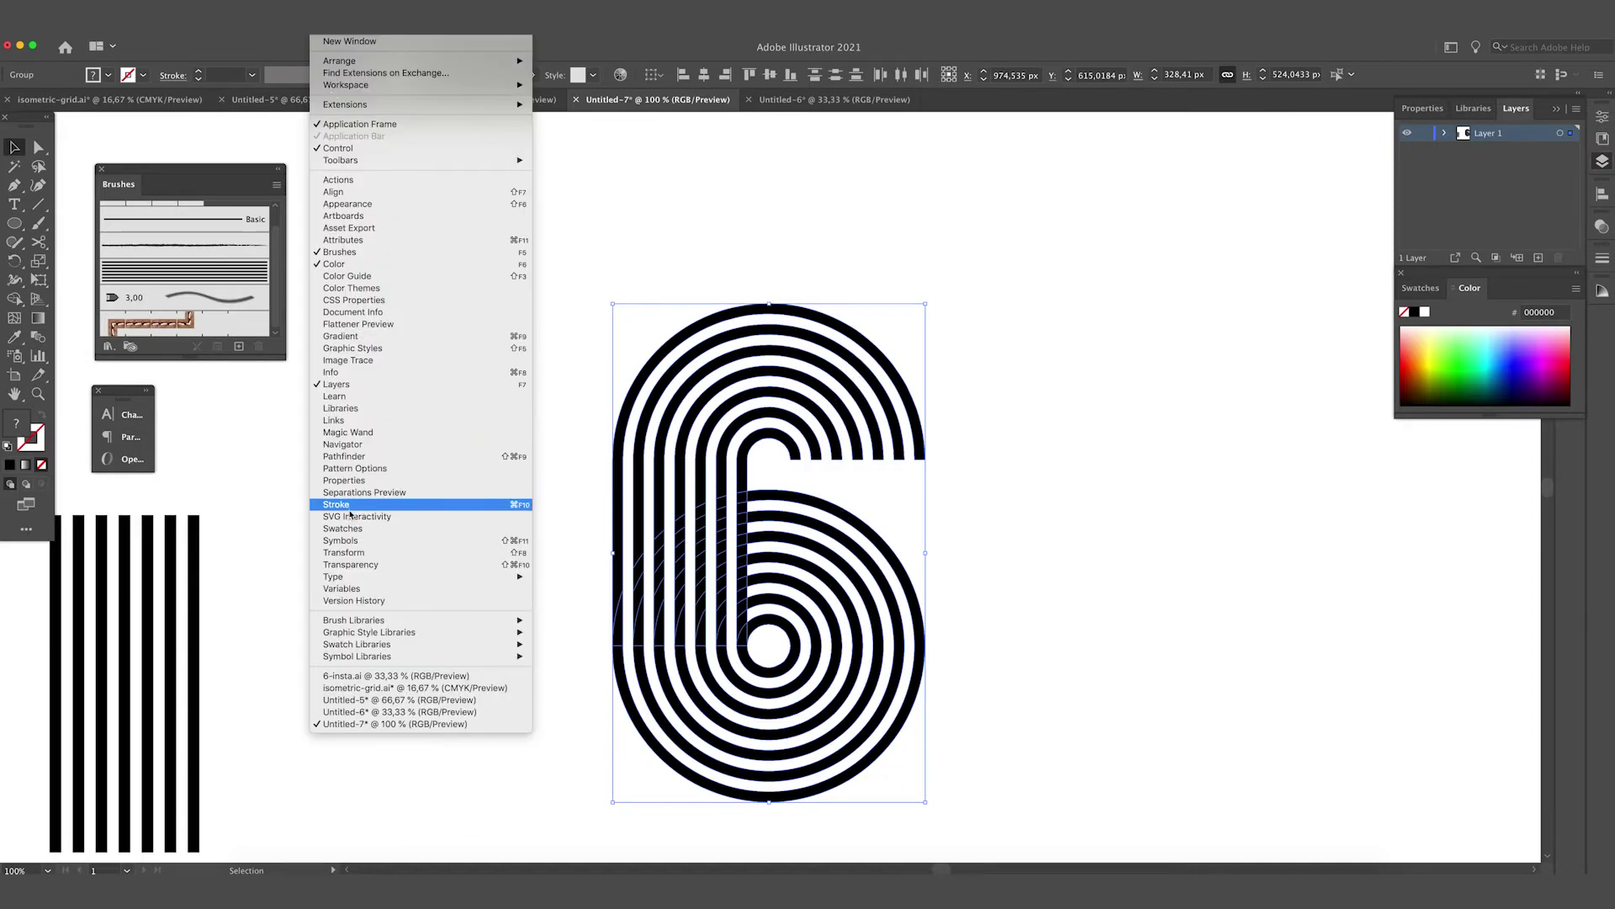
pyautogui.click(354, 456)
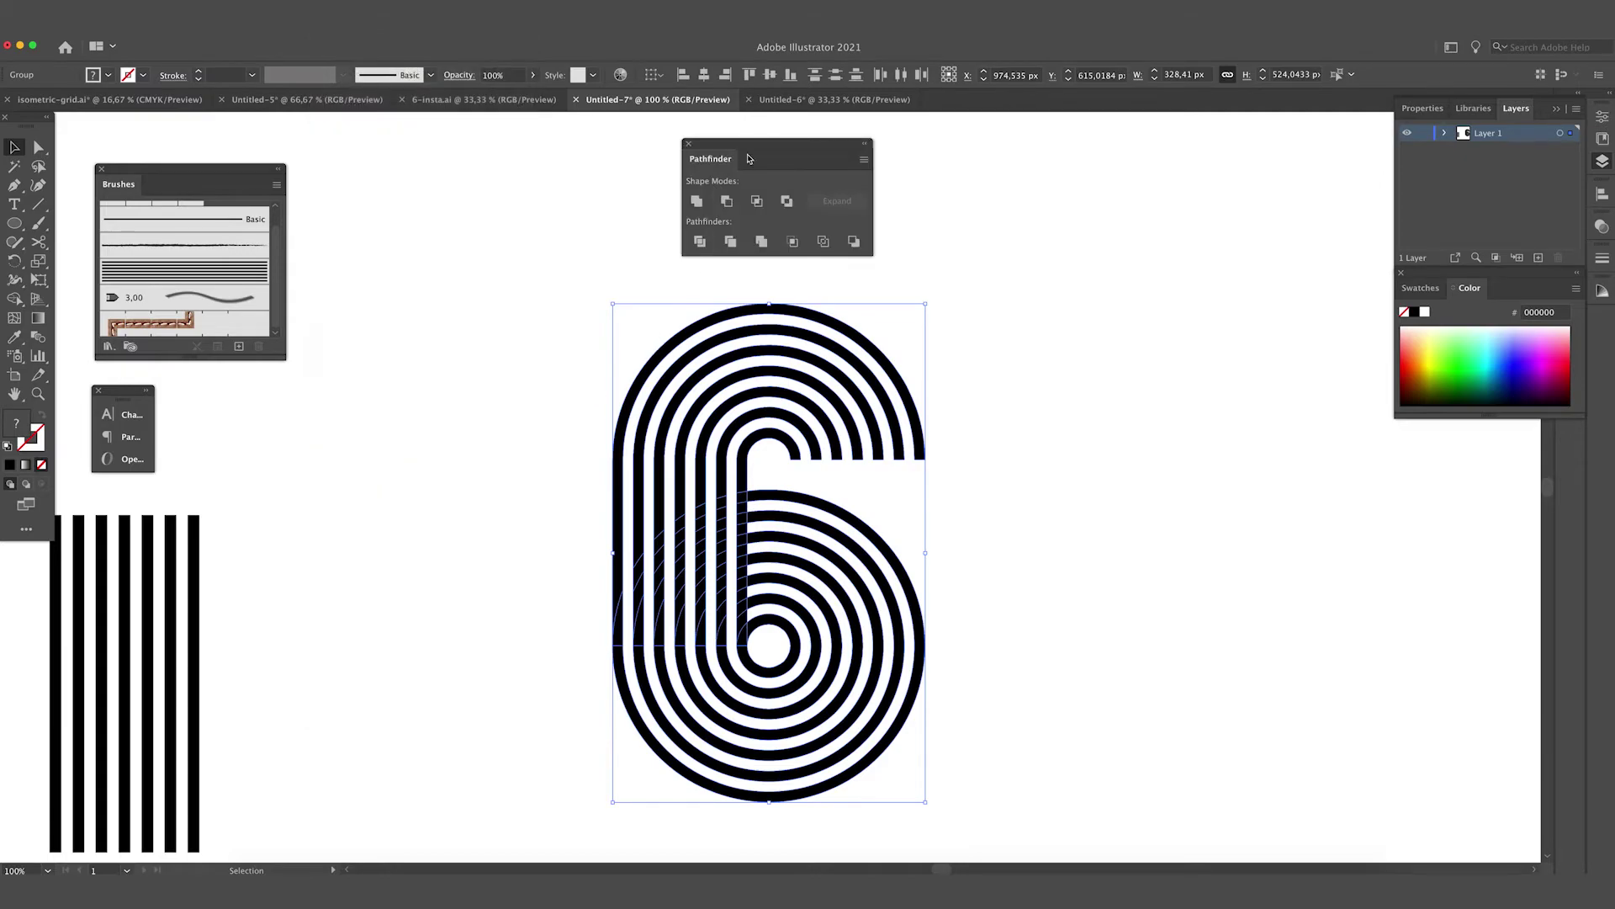
pyautogui.moveTo(757, 148); pyautogui.dragTo(1076, 166)
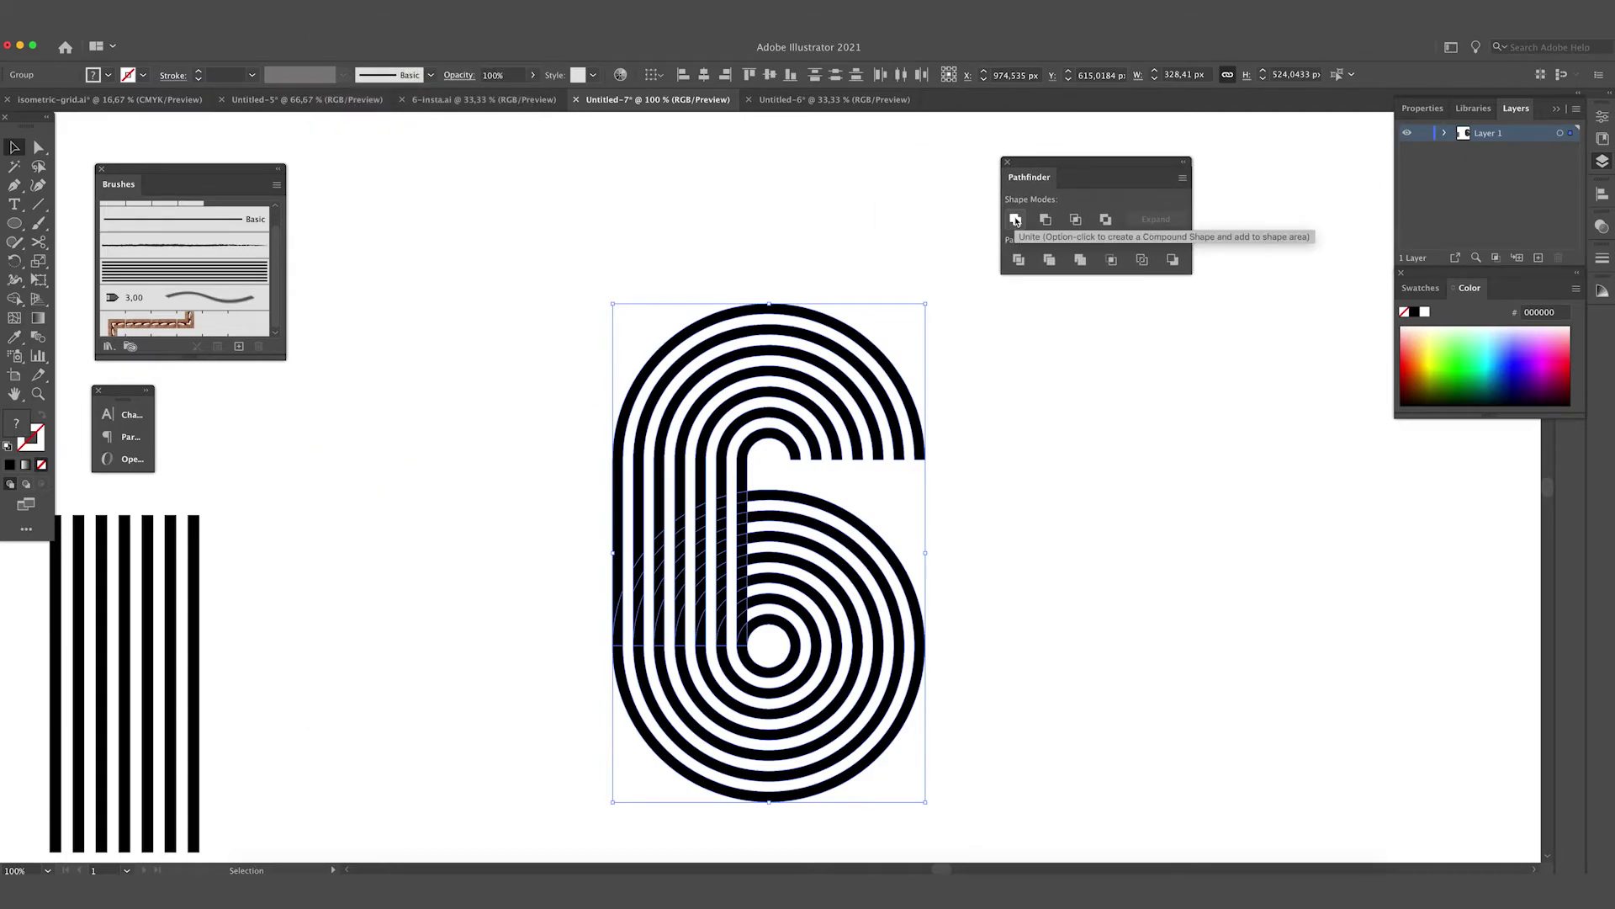
pyautogui.click(1016, 220)
pyautogui.click(783, 237)
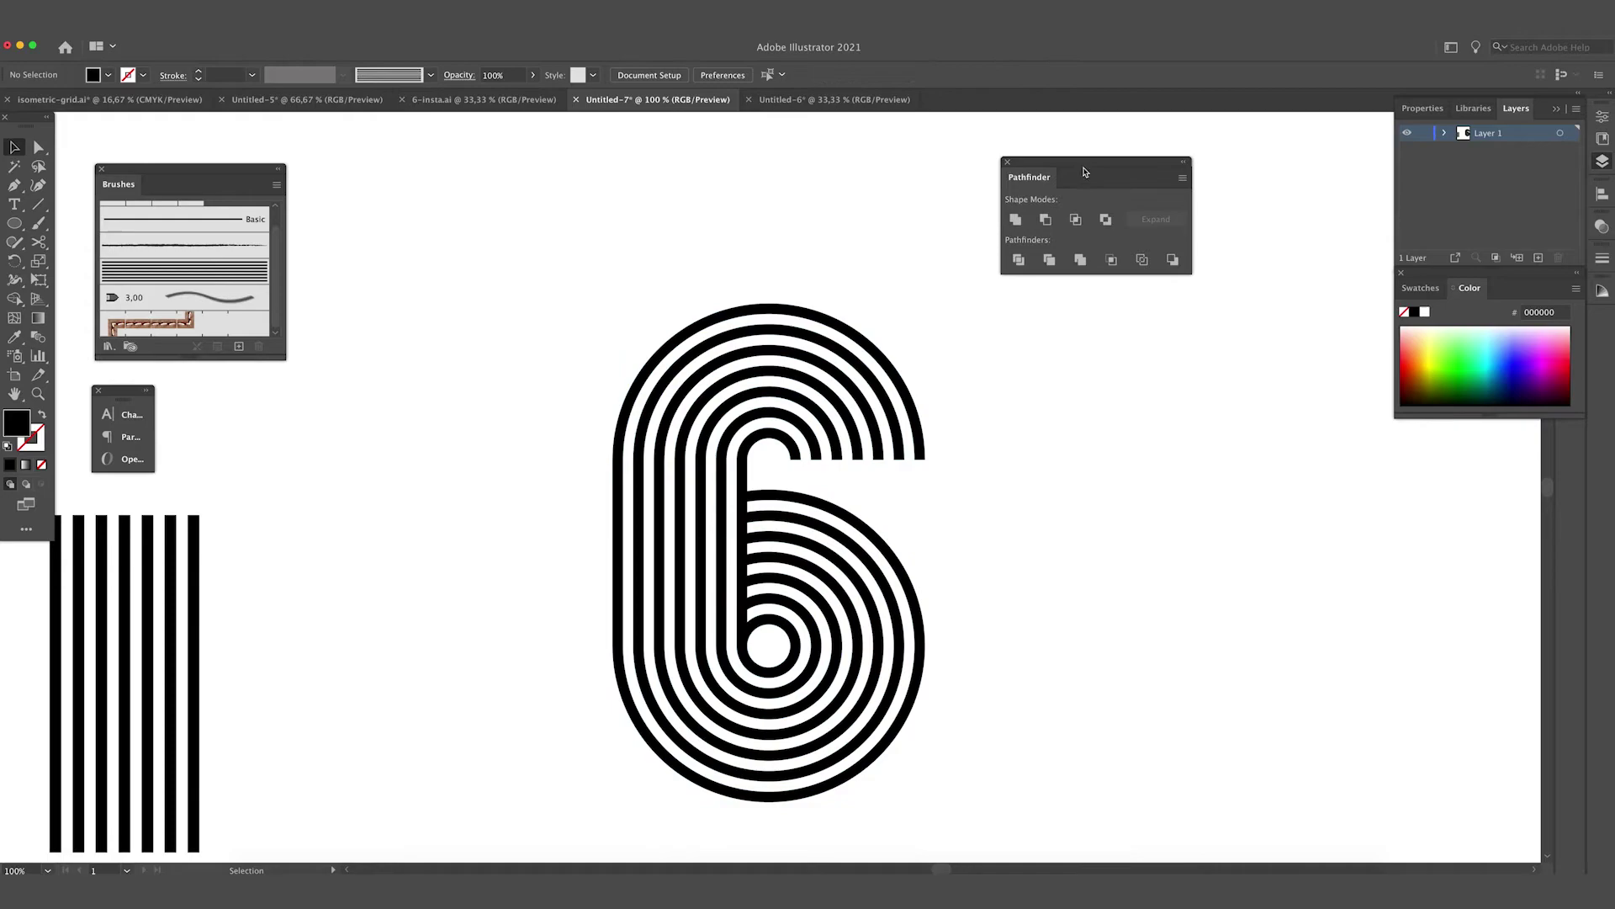
# - Close the Pathfinder and Color panels to clear the workspace around the 6
pyautogui.moveTo(610, 260); pyautogui.dragTo(1043, 648)
pyautogui.click(1039, 504)
pyautogui.click(1007, 162)
pyautogui.click(1401, 274)
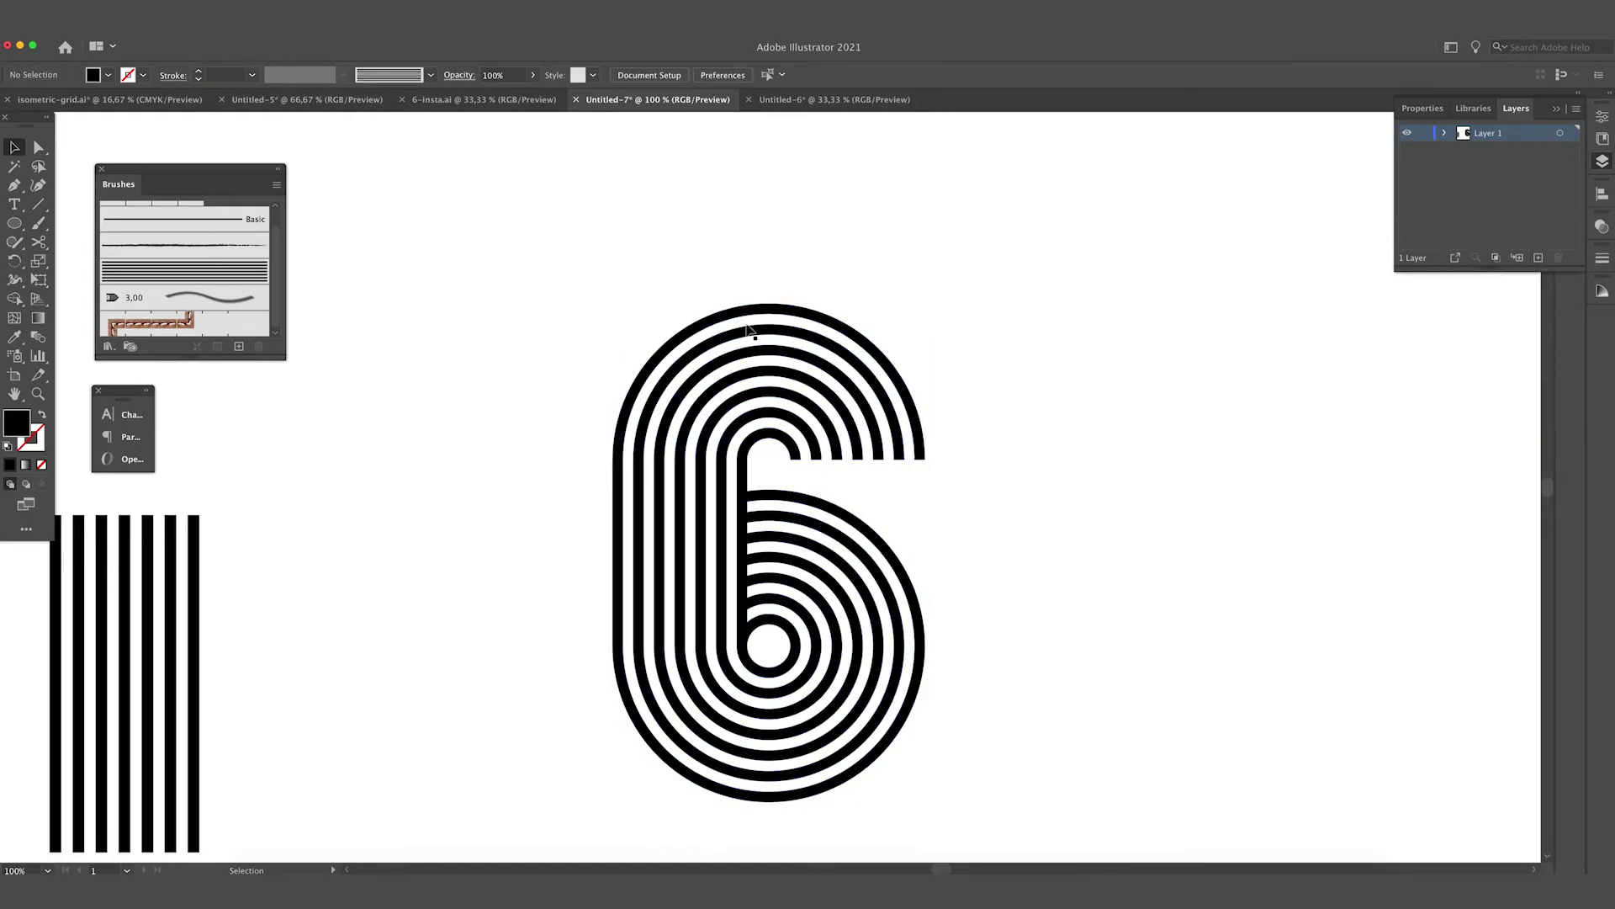
# - Give the 6 a 3D Rotate effect, tilting it back to a custom rotation of about 49°, -25° and 8°
pyautogui.moveTo(487, 214); pyautogui.dragTo(962, 718)
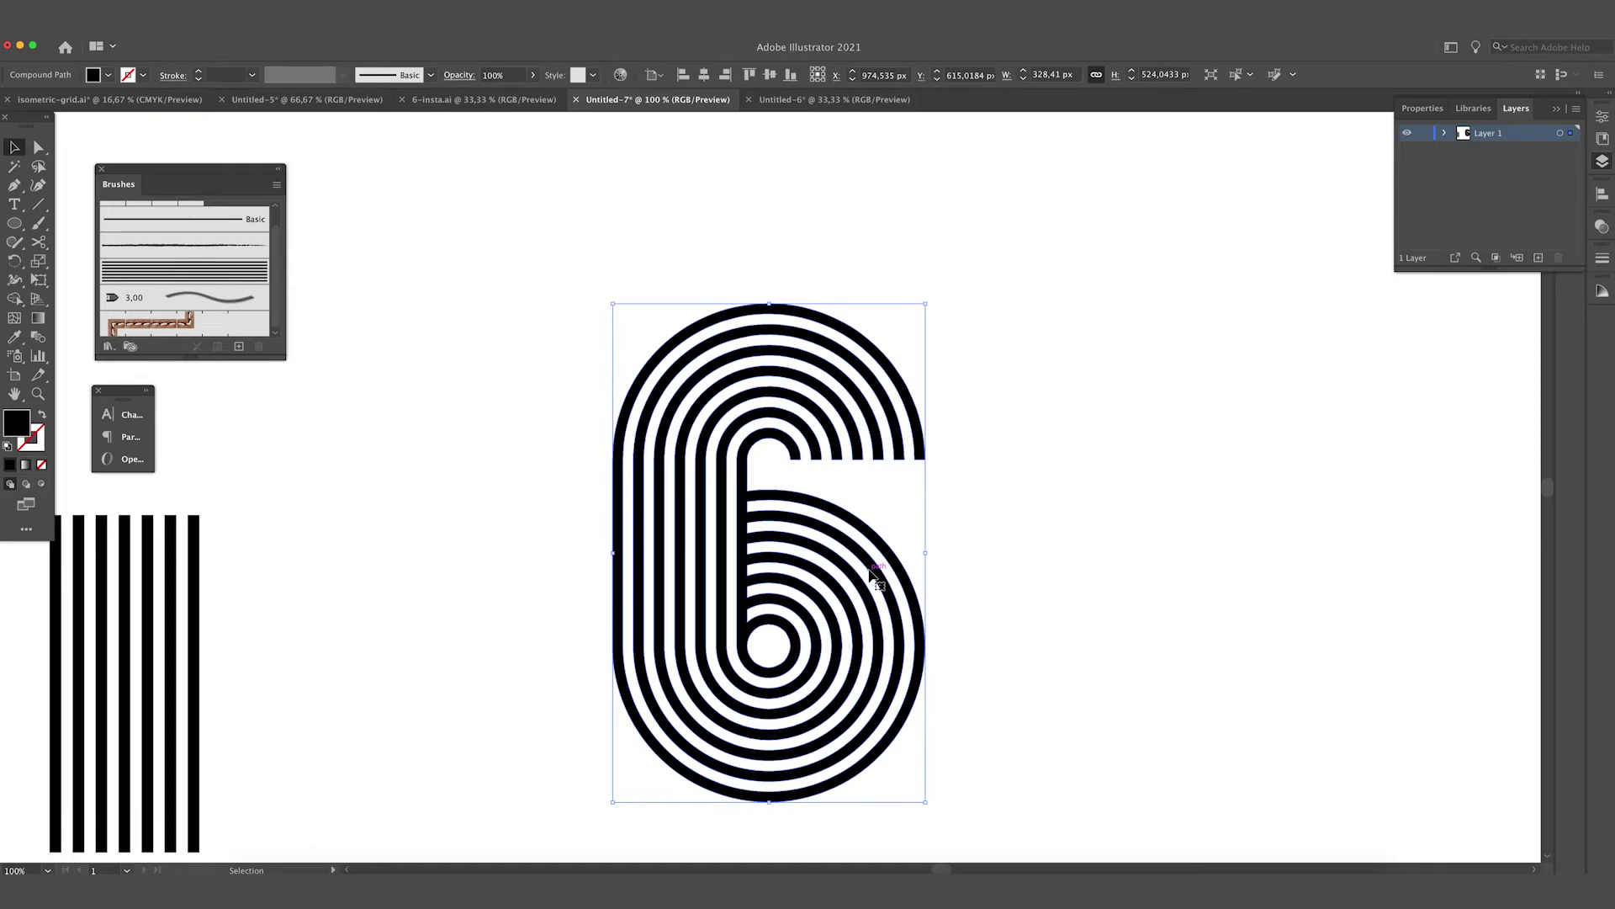
pyautogui.click(324, 26)
pyautogui.moveTo(259, 26)
pyautogui.moveTo(266, 108)
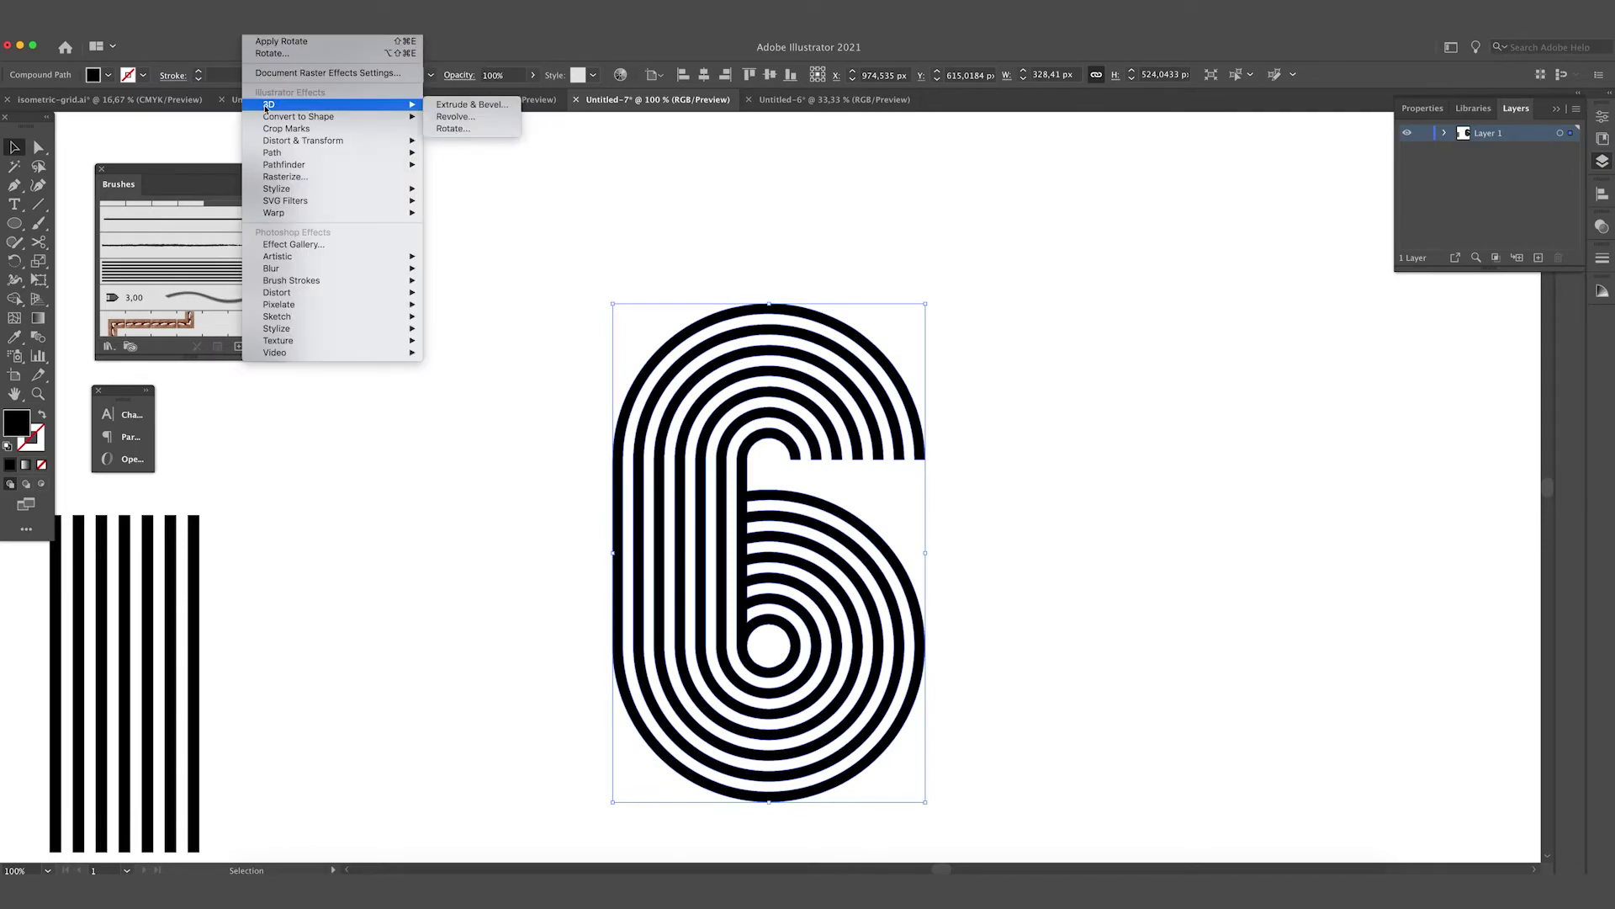
pyautogui.click(481, 129)
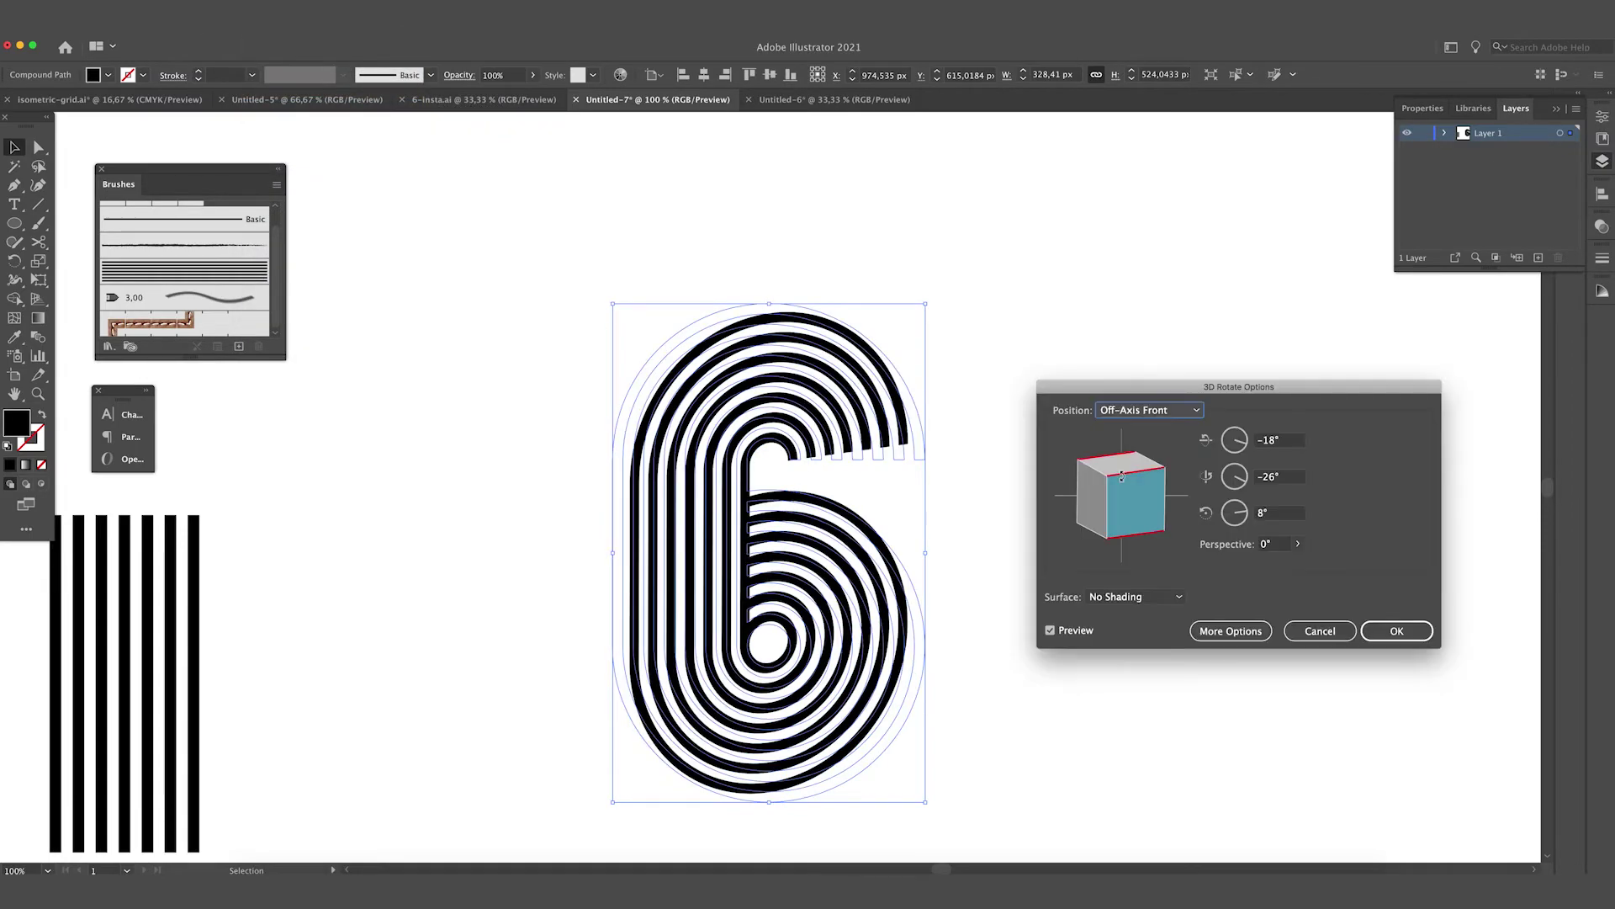
pyautogui.moveTo(1120, 493); pyautogui.dragTo(1115, 451)
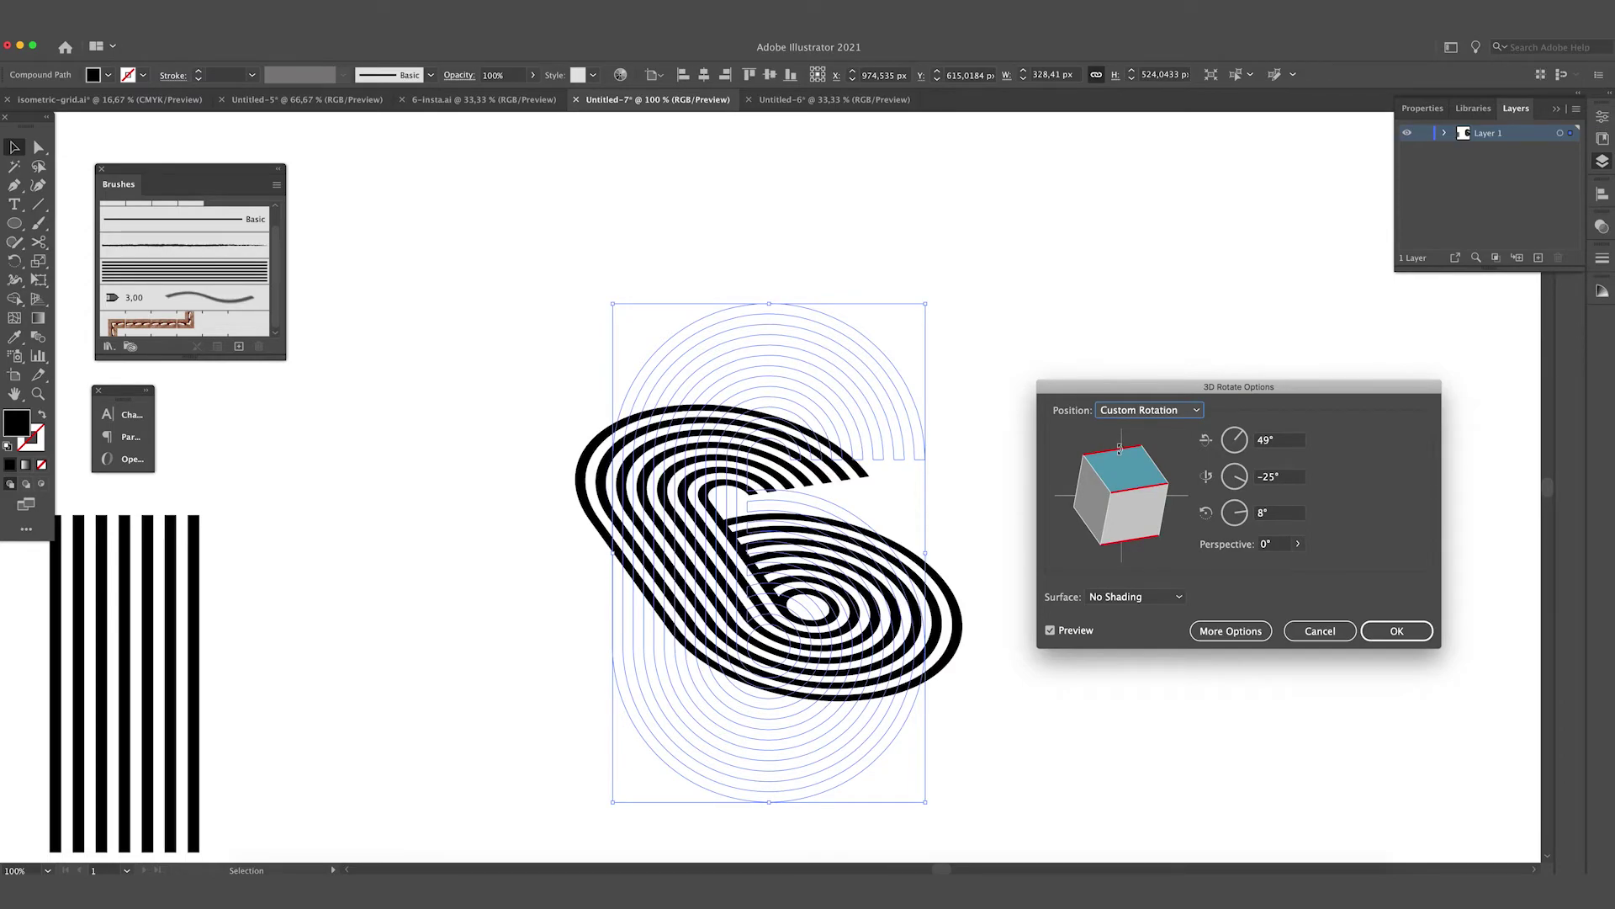
# - Set the 3D Rotate perspective to 70°, refine the rotation to about 48°, -23° and 11°, and apply the effect
pyautogui.click(1267, 544)
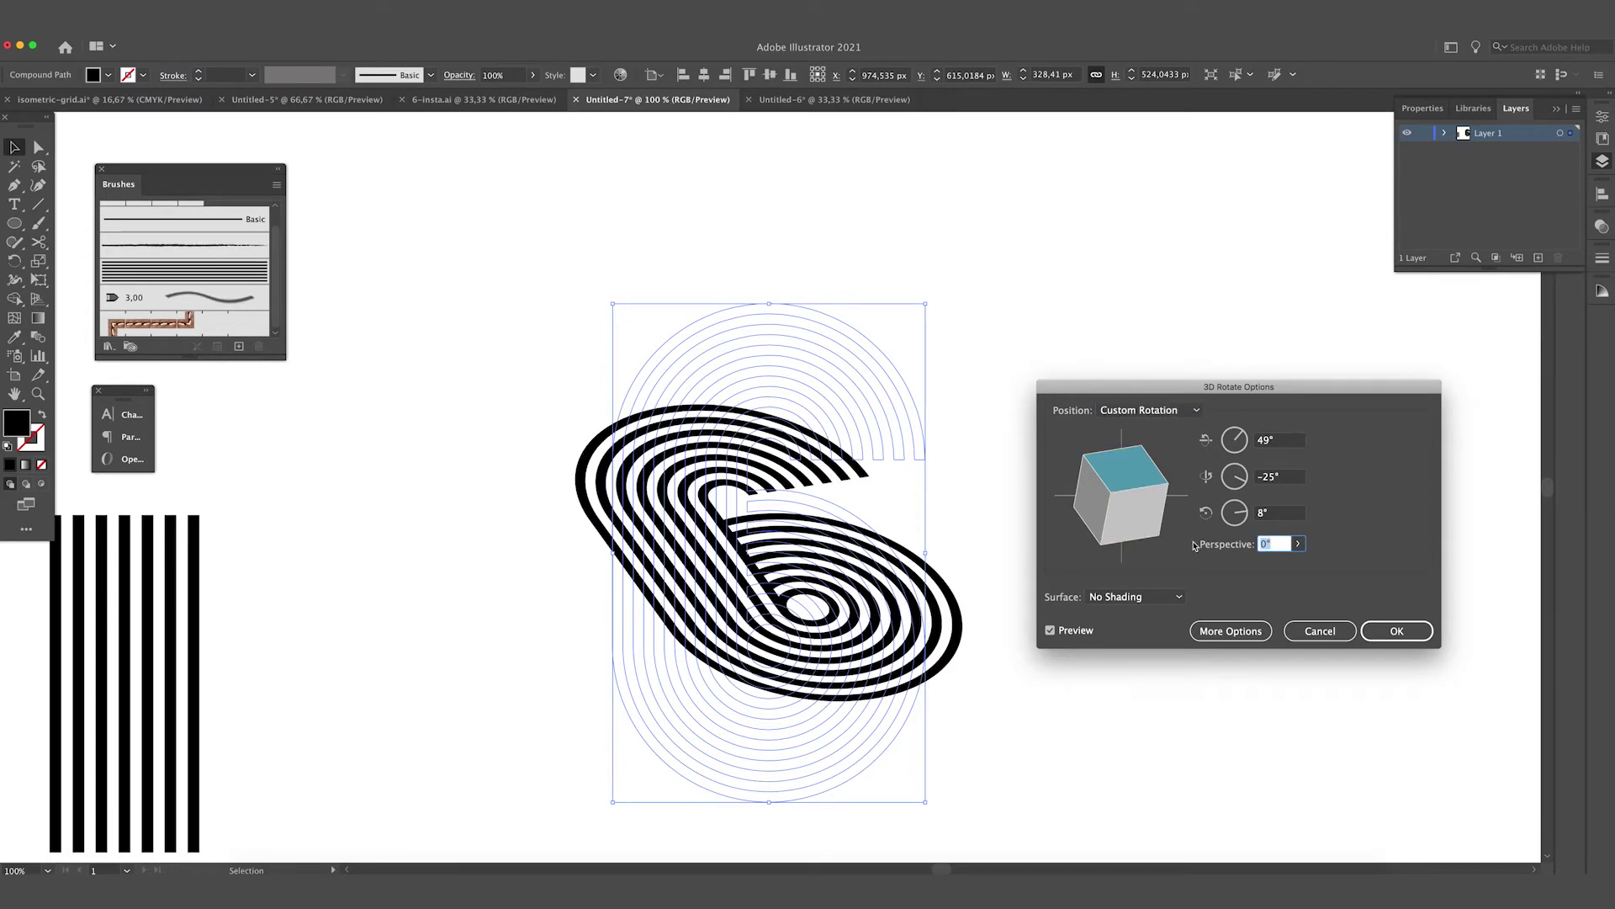
pyautogui.hotkey('shift', 'Up')
pyautogui.hotkey('shift', 'Up')
pyautogui.hotkey('shift', 'Up')
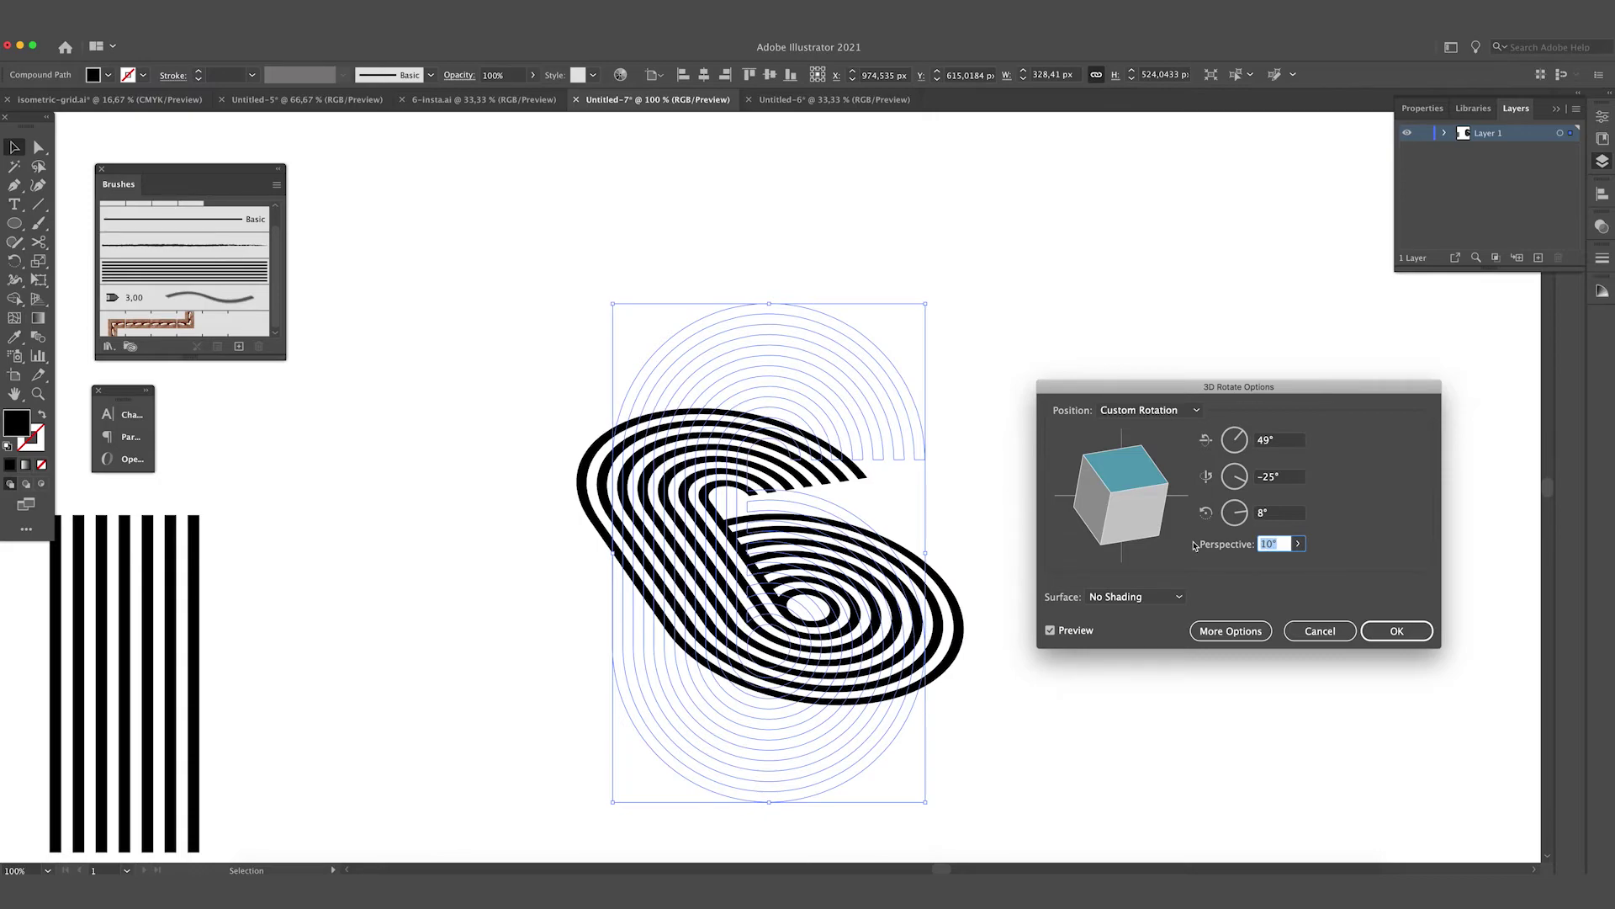
pyautogui.hotkey('shift', 'Up')
pyautogui.hotkey('shift', 'Up')
pyautogui.hotkey('shift', 'Up')
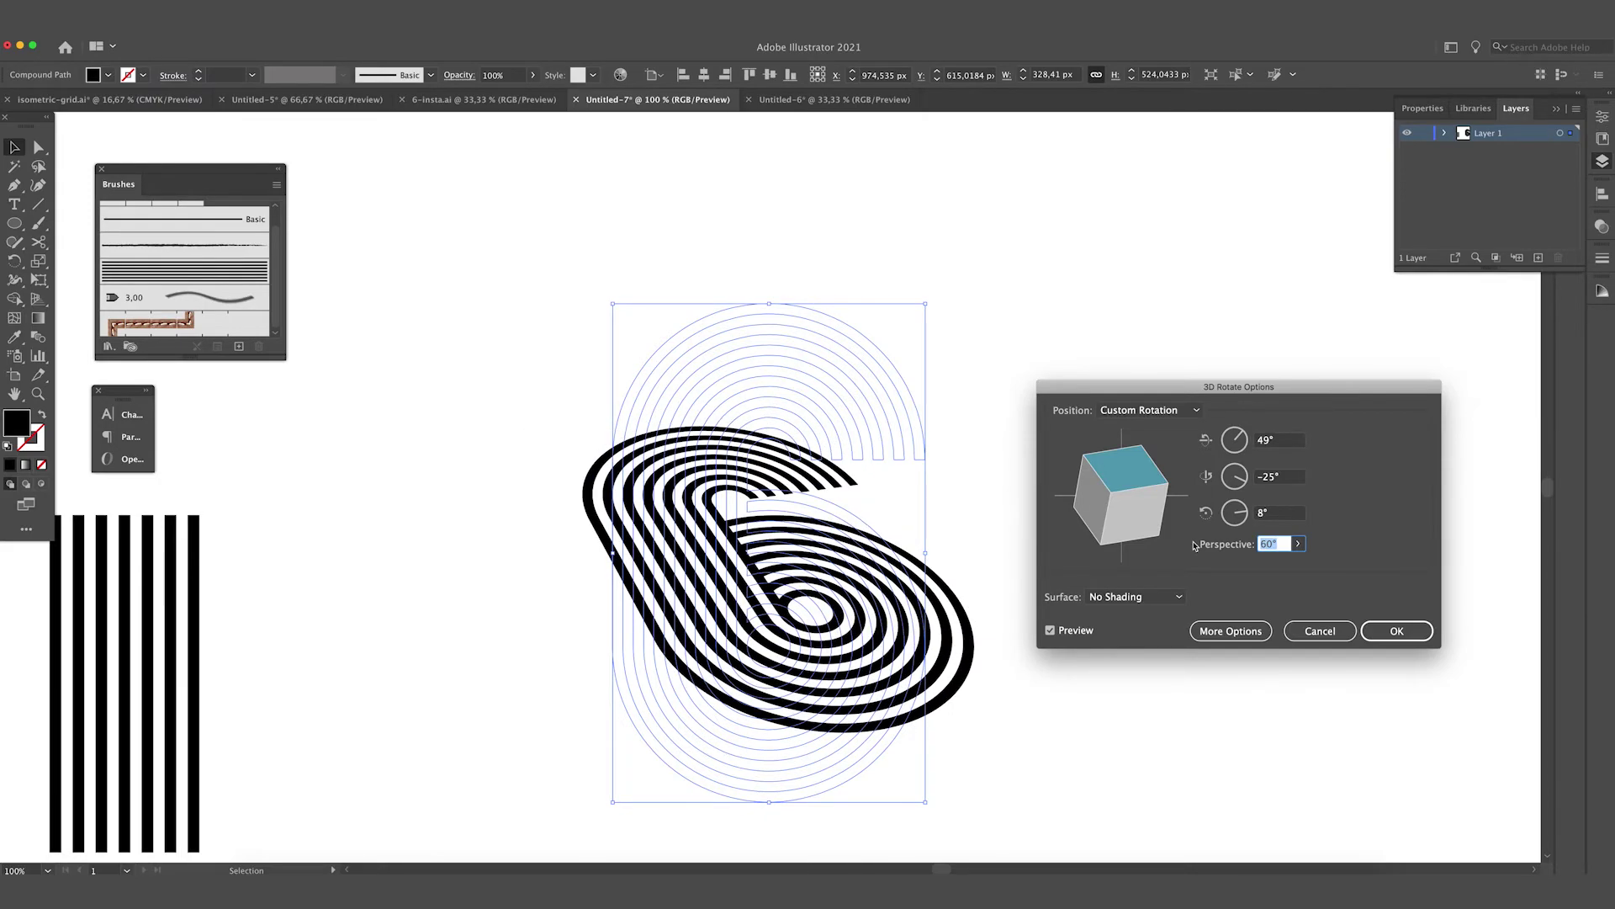
pyautogui.hotkey('shift', 'Up')
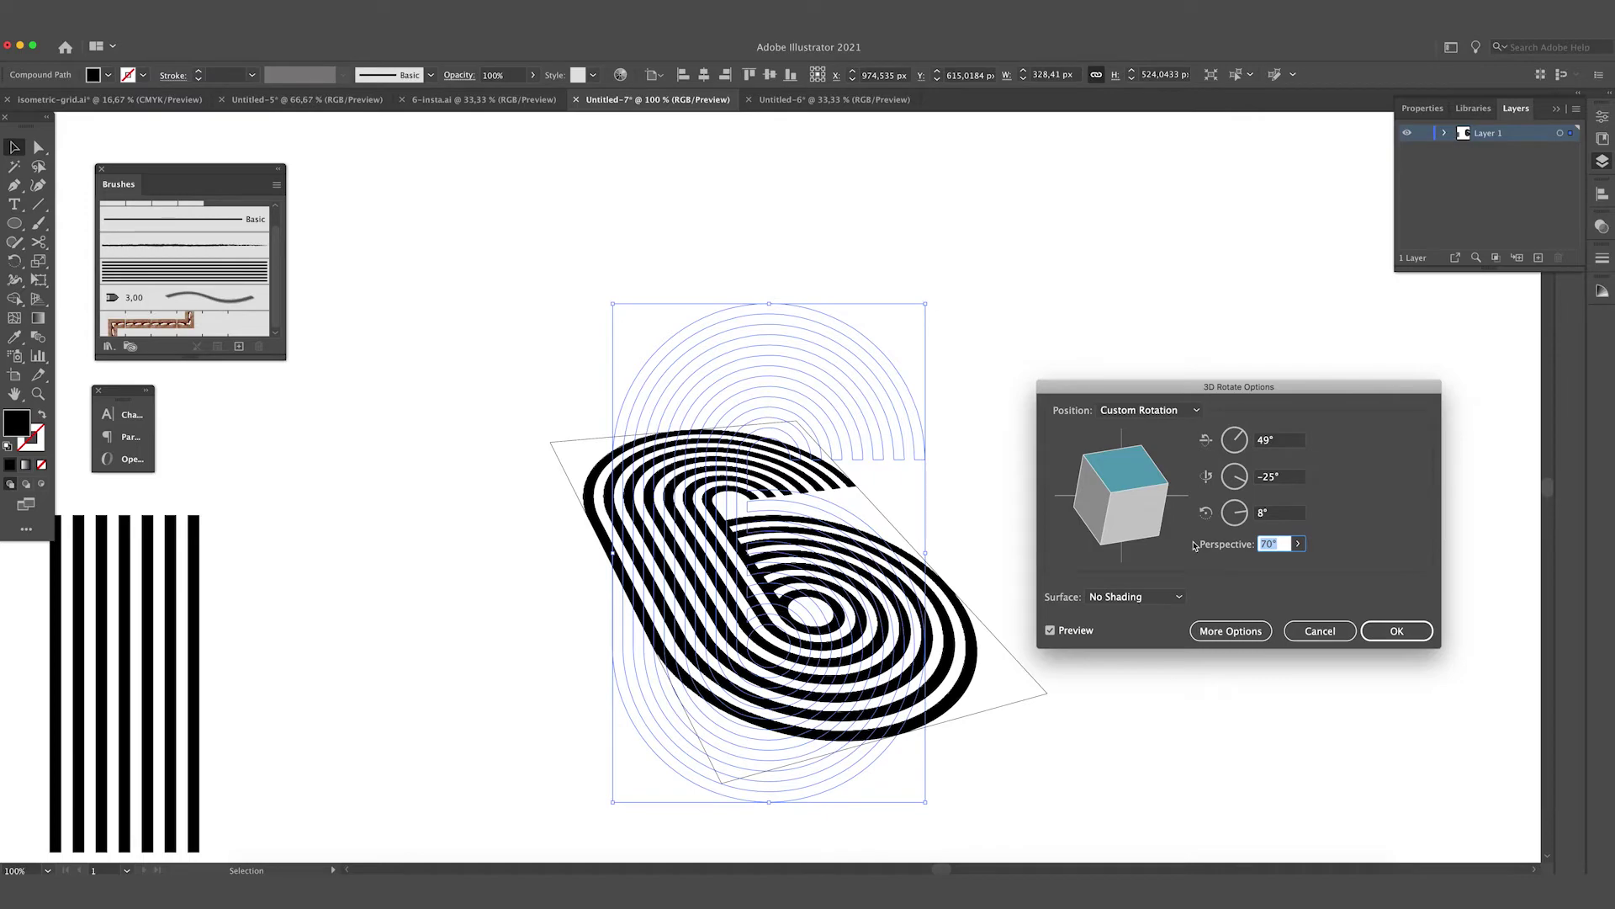
pyautogui.moveTo(1091, 473); pyautogui.dragTo(1097, 467)
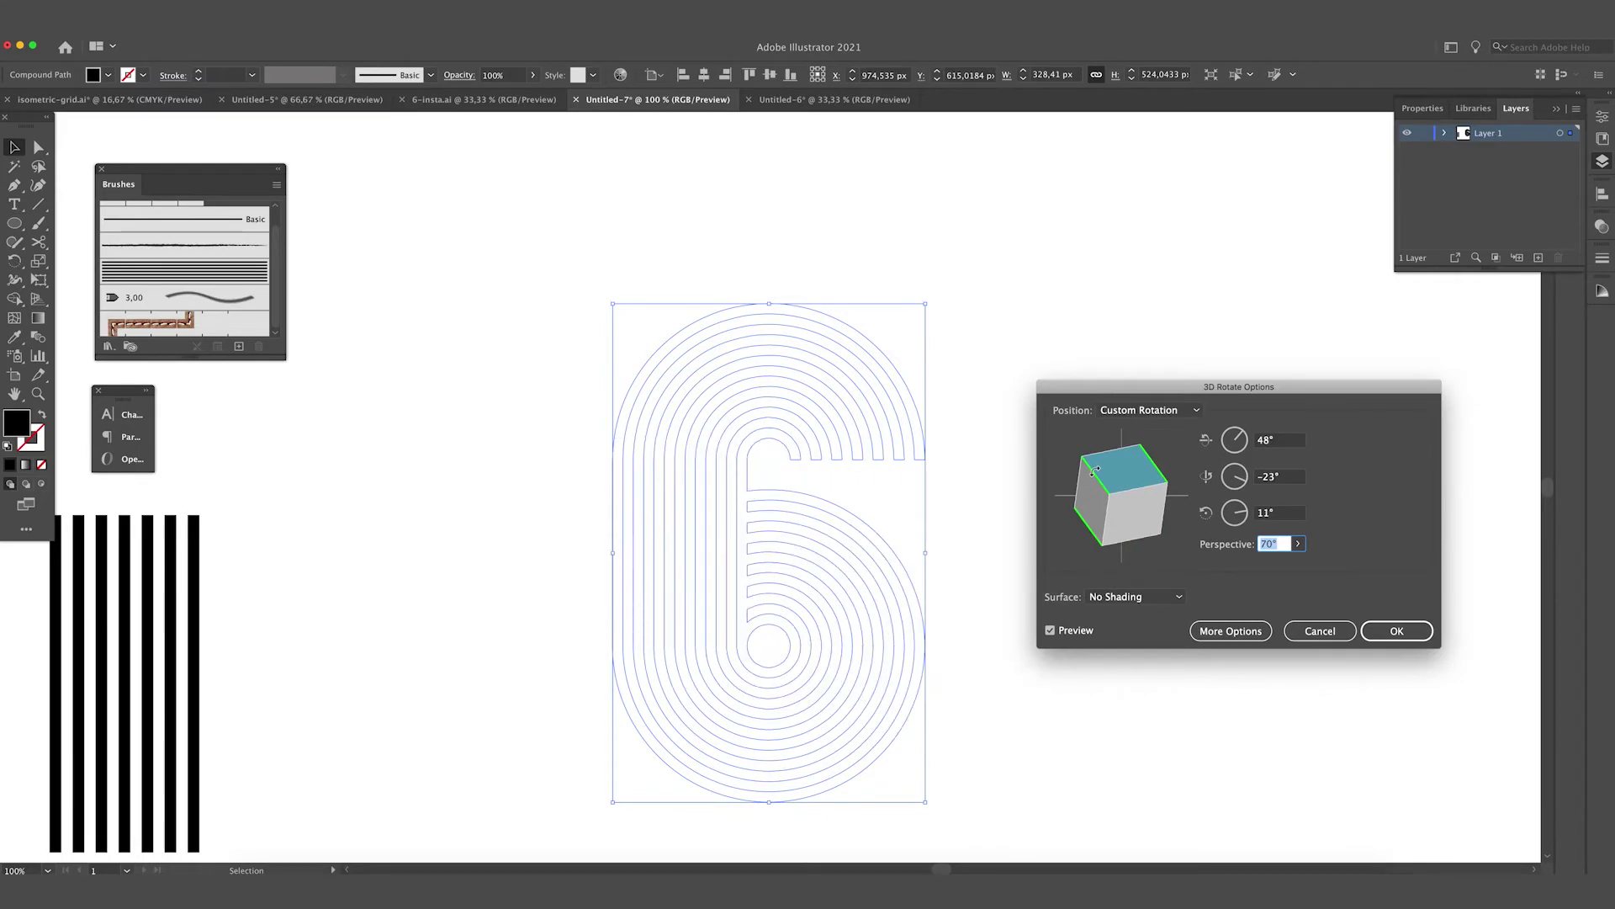
pyautogui.click(1400, 637)
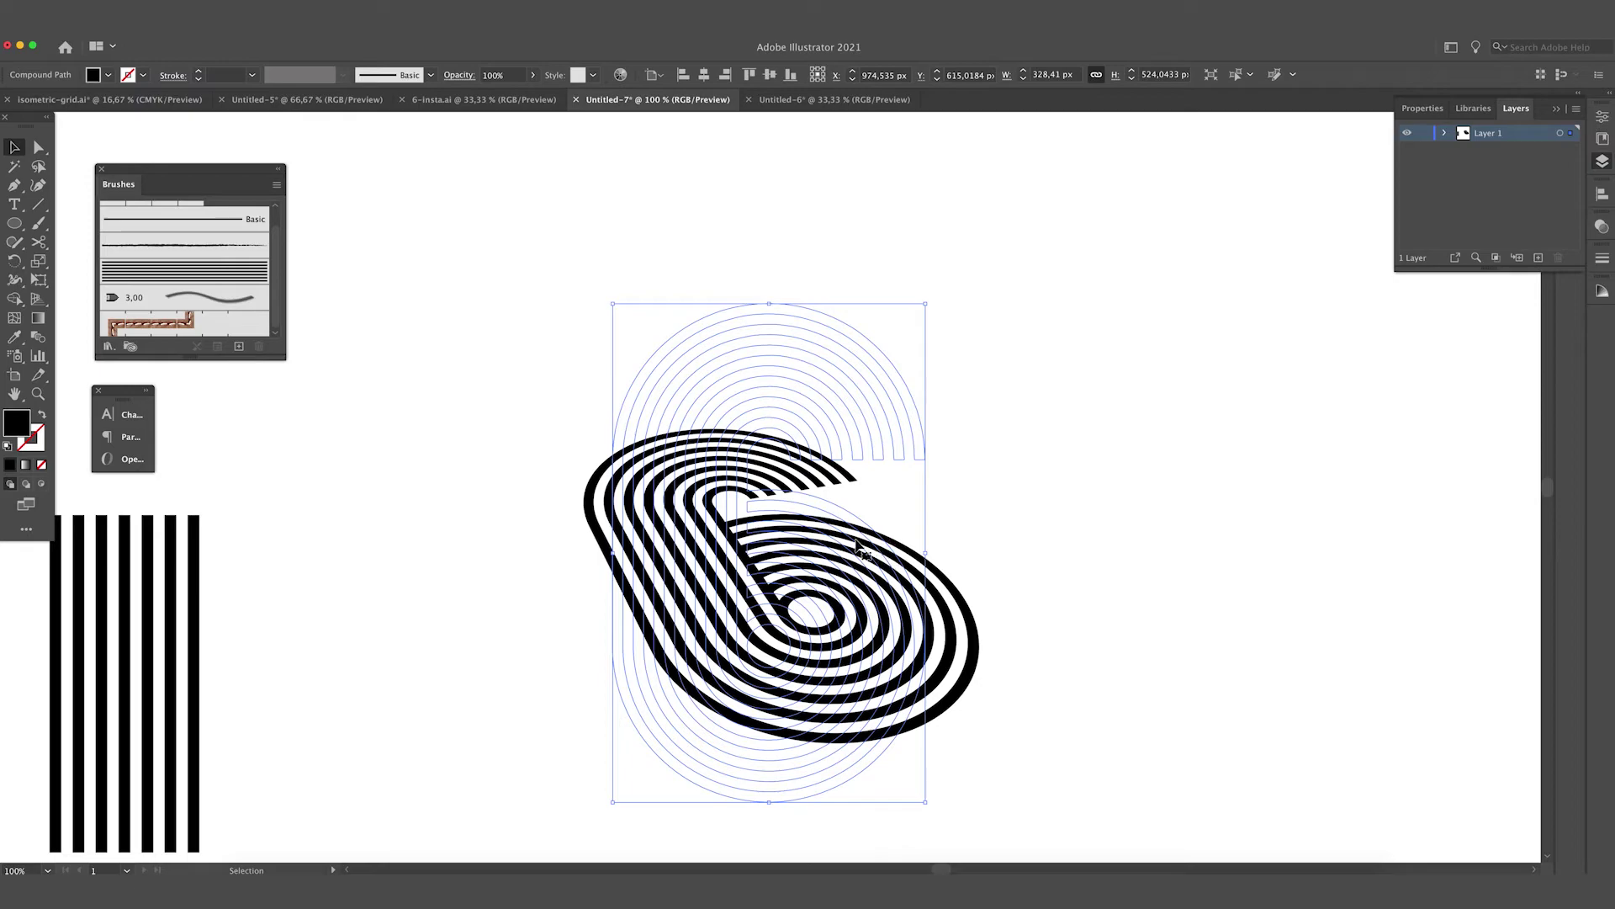
# - Expand the appearance of the 3D-rotated 6
pyautogui.click(155, 28)
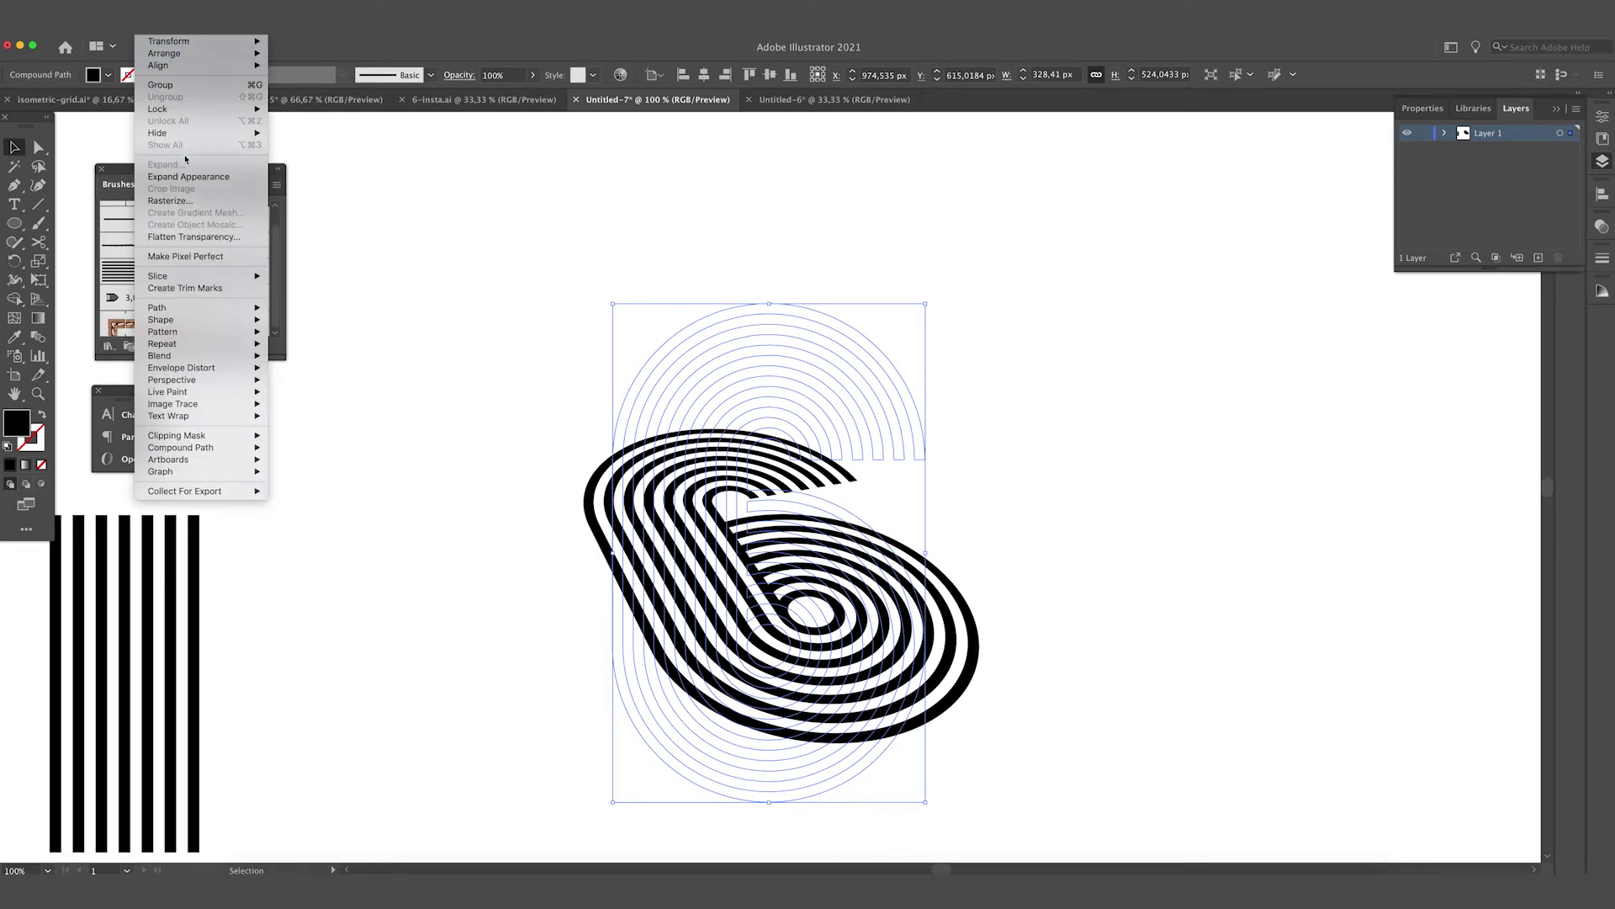
pyautogui.click(188, 176)
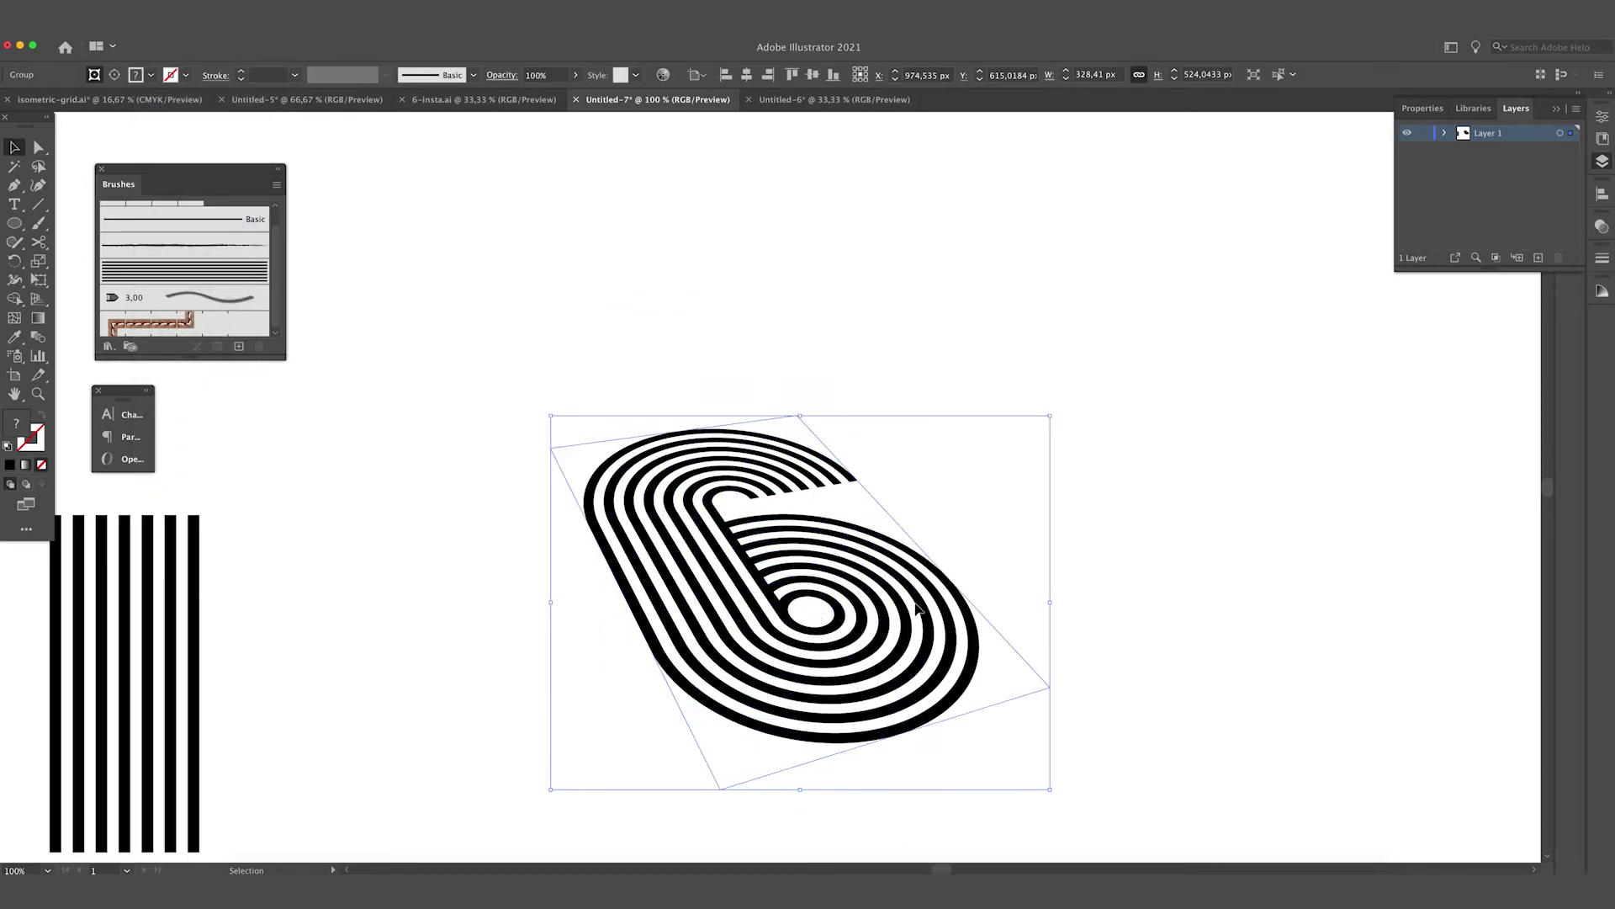
pyautogui.click(521, 343)
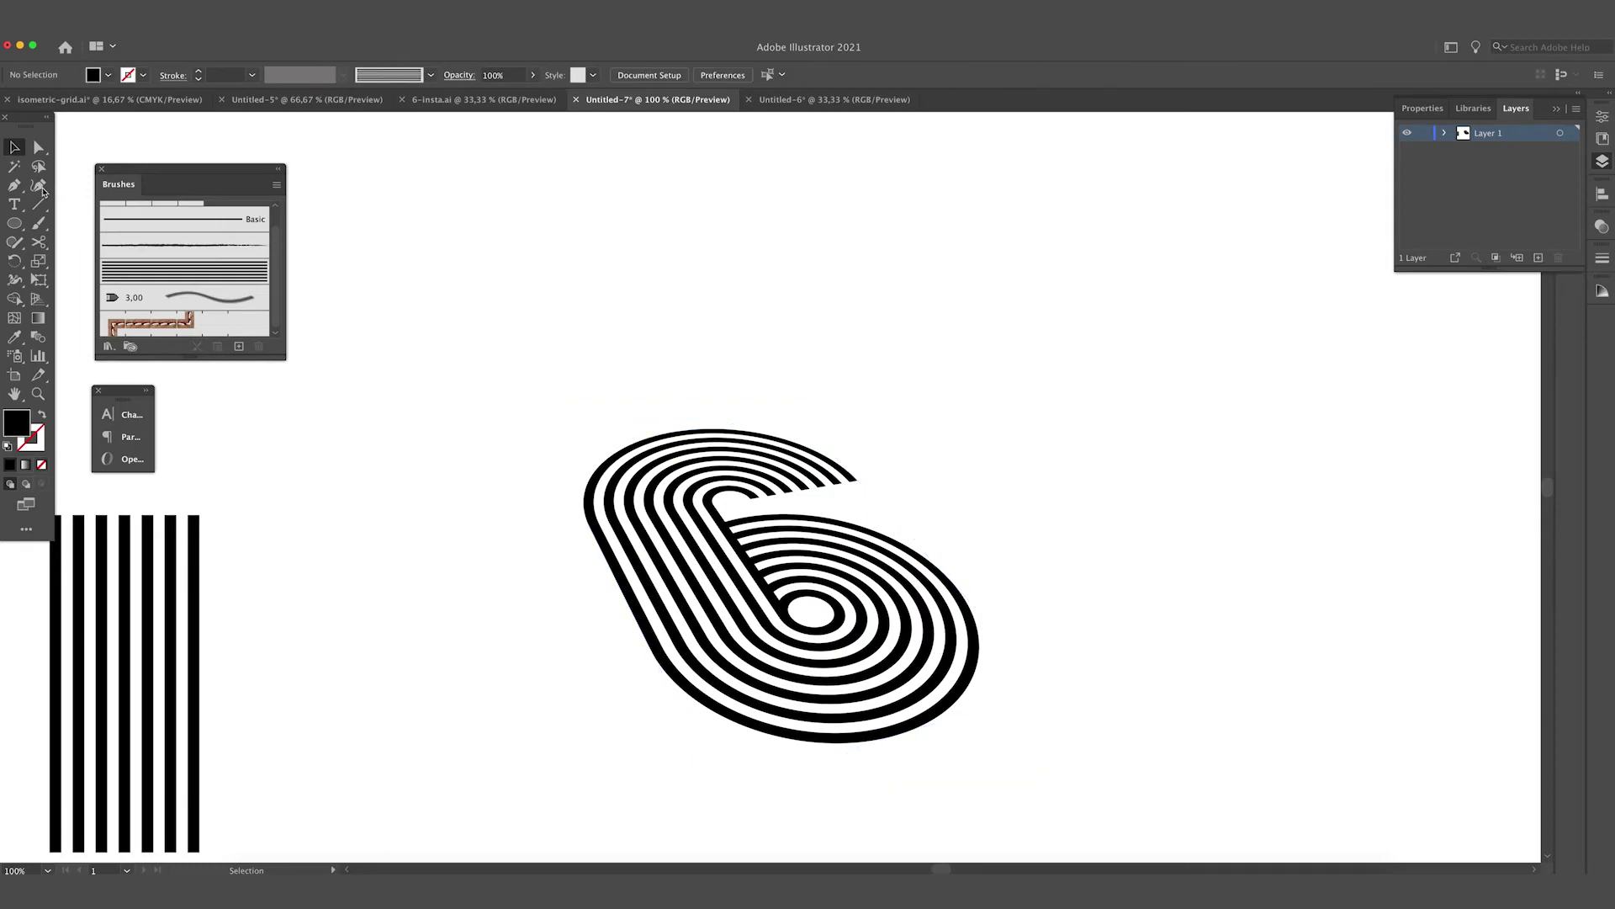
# - Delete the empty slanted frame surrounding the expanded 6
pyautogui.click(38, 147)
pyautogui.moveTo(523, 369); pyautogui.dragTo(554, 459)
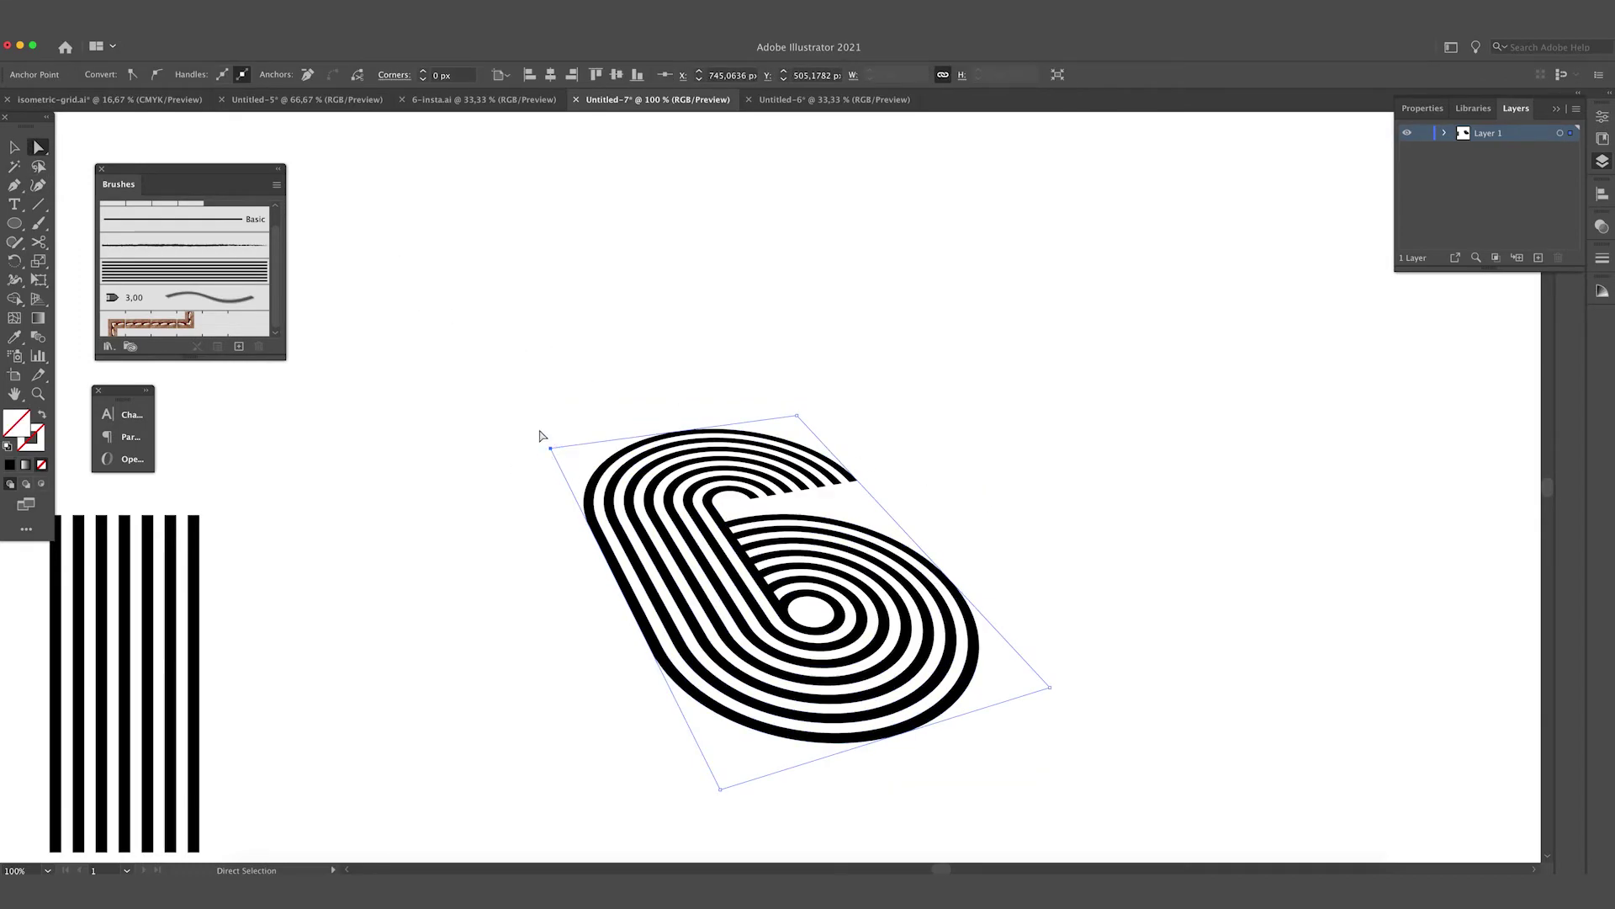
pyautogui.click(587, 475)
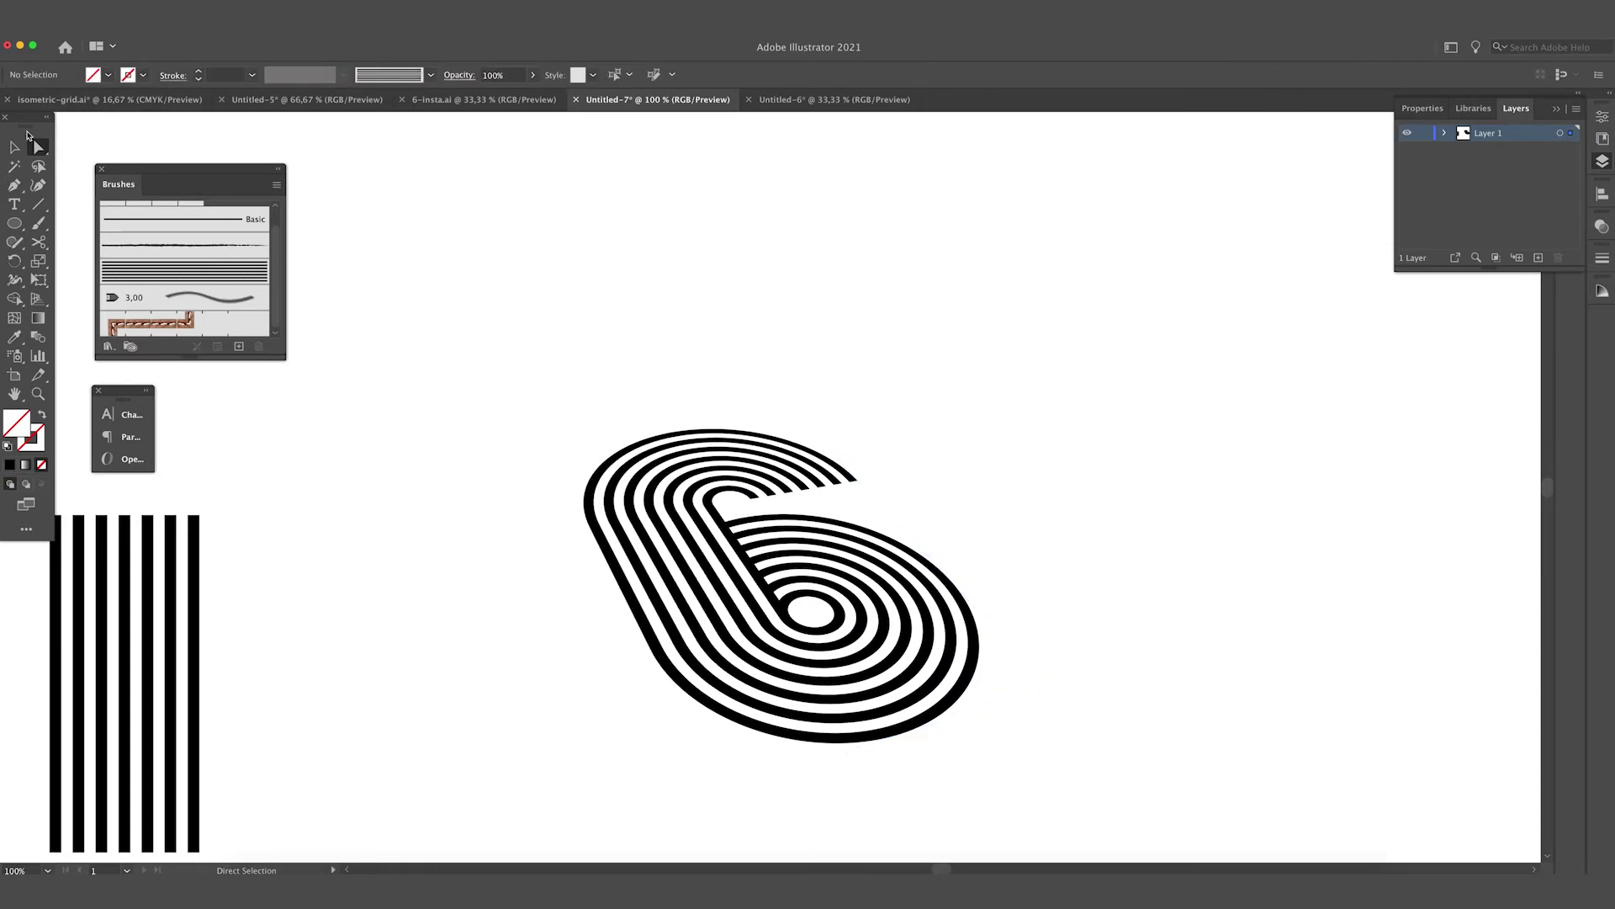
# - Move the whole 6 straight up to a Y position of about 616 px
pyautogui.click(14, 146)
pyautogui.moveTo(547, 299); pyautogui.dragTo(1060, 841)
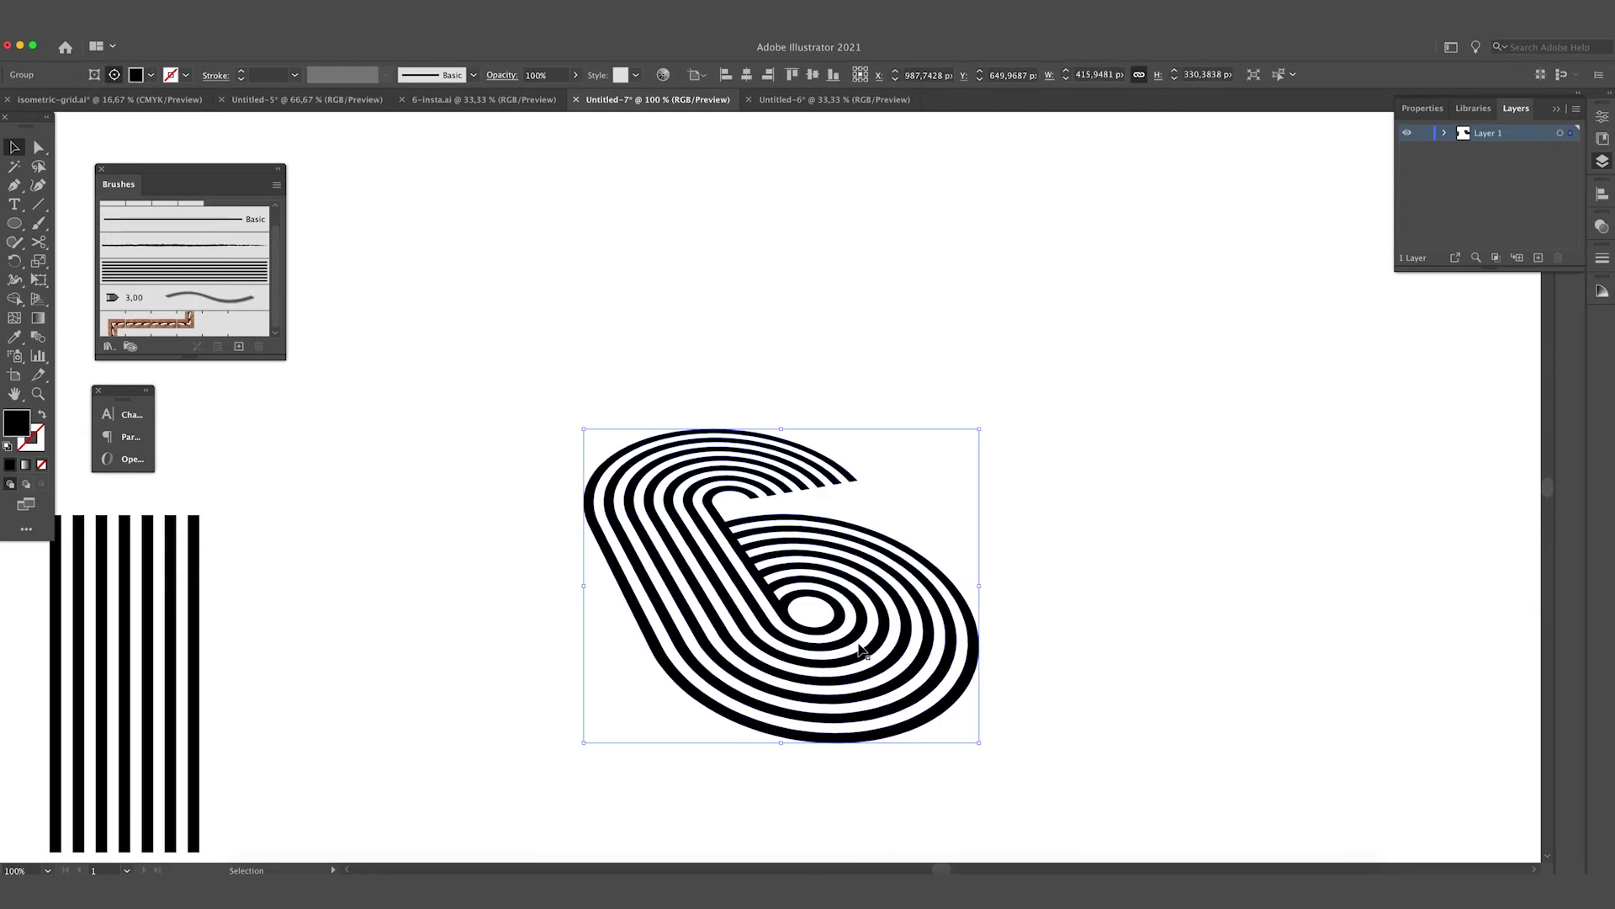
pyautogui.moveTo(860, 648); pyautogui.dragTo(875, 617)
pyautogui.click(606, 620)
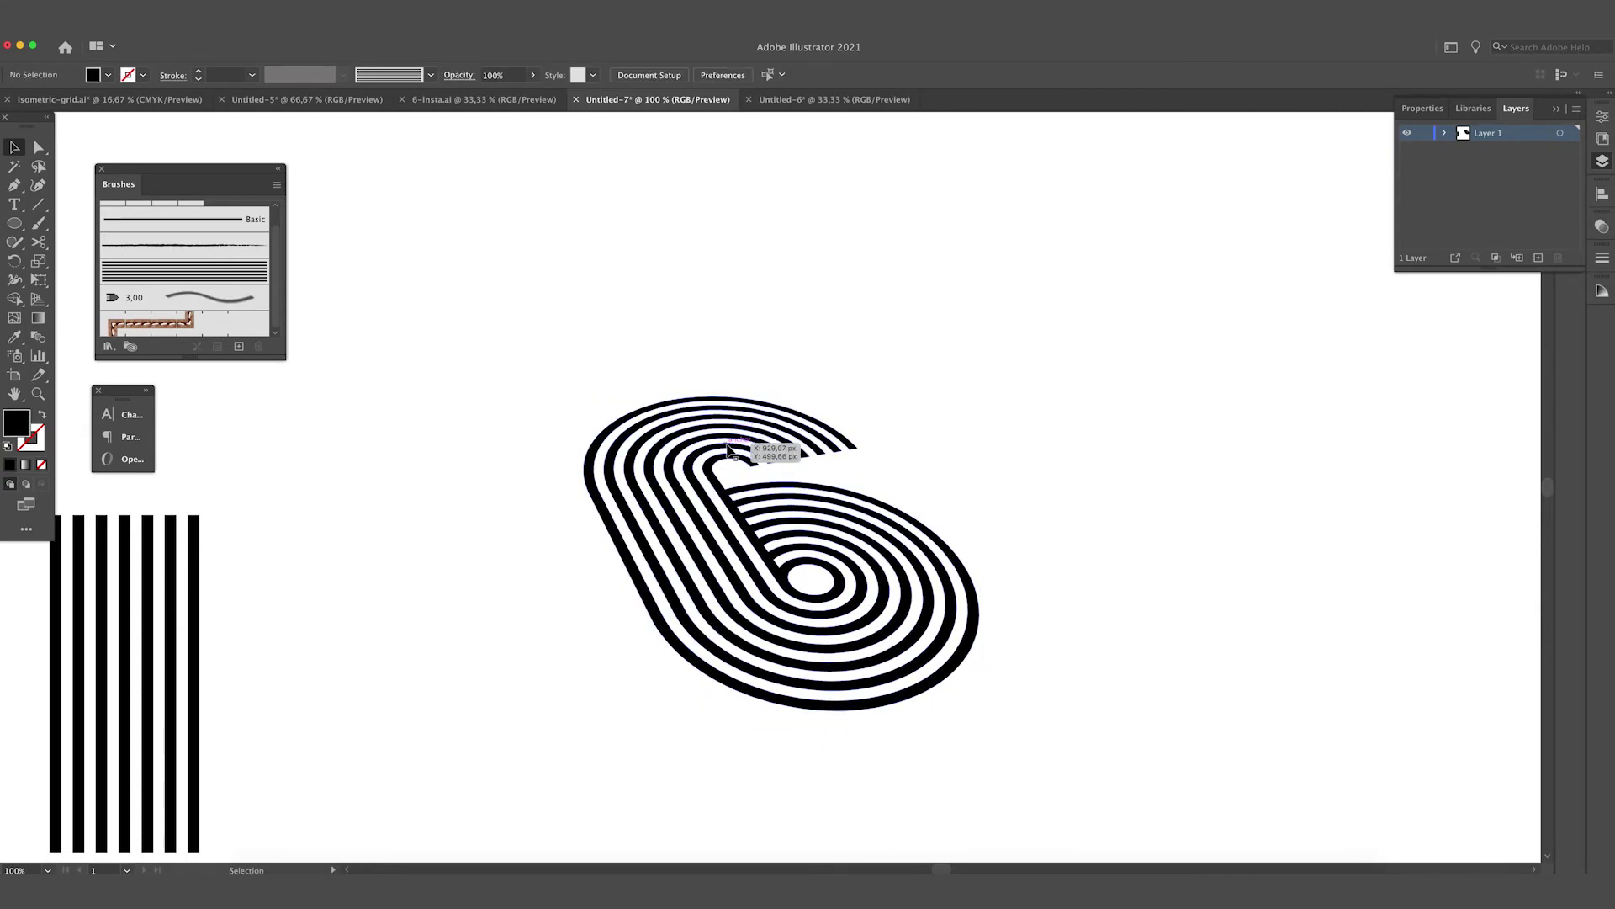
# - Start an Envelope Distort mesh on the whole 6 and set it to 7 rows
pyautogui.moveTo(595, 354); pyautogui.dragTo(1028, 794)
pyautogui.click(151, 25)
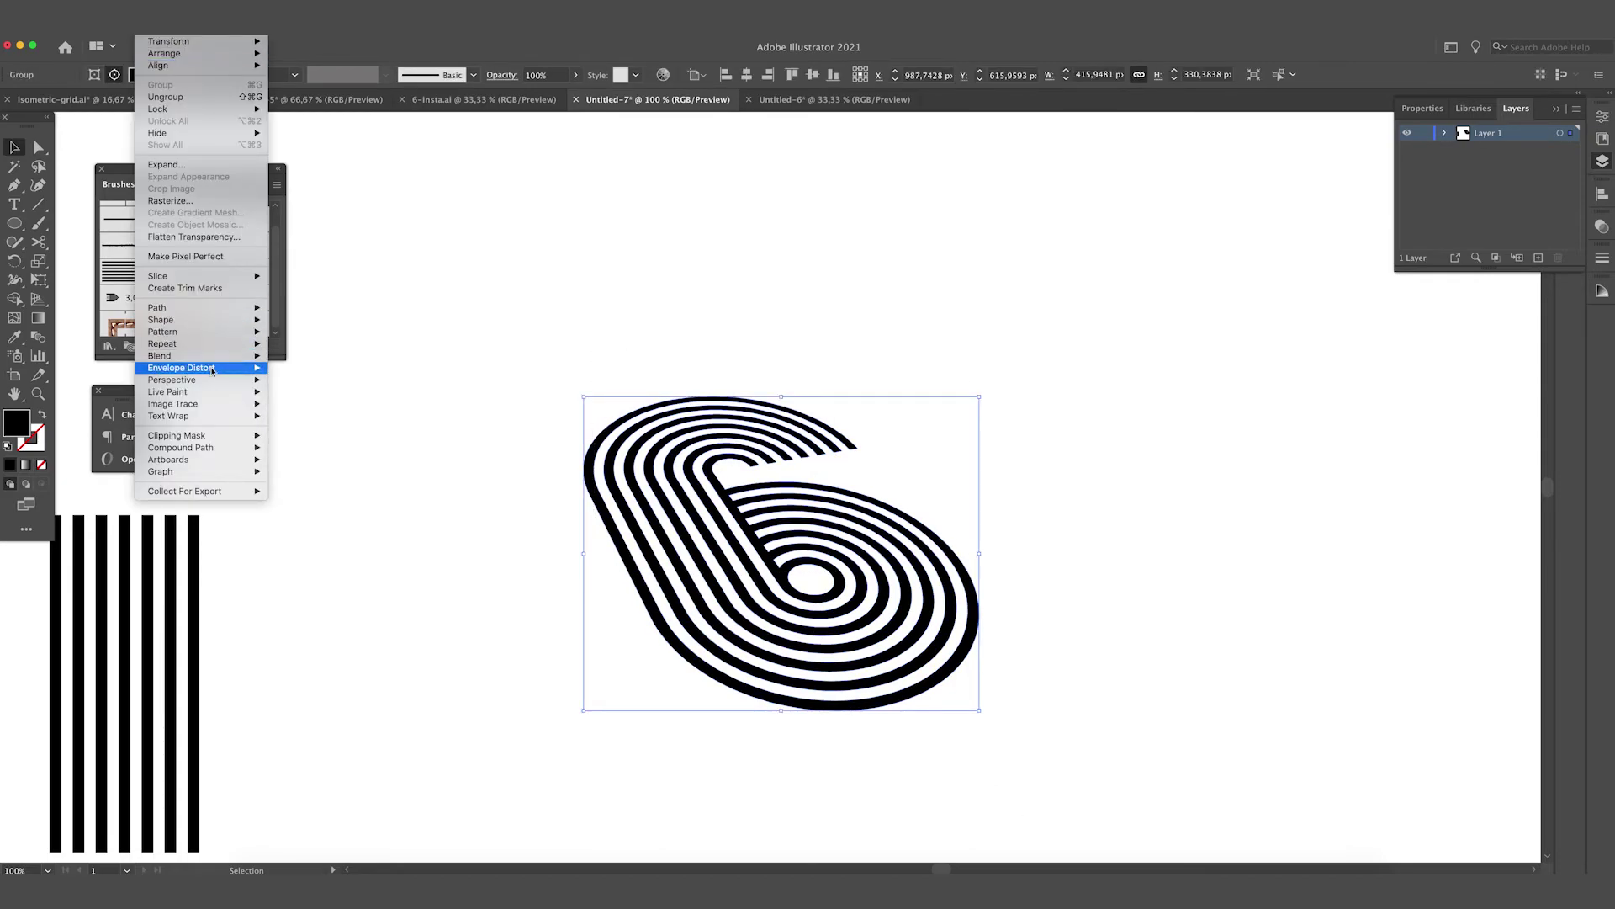
pyautogui.moveTo(219, 370)
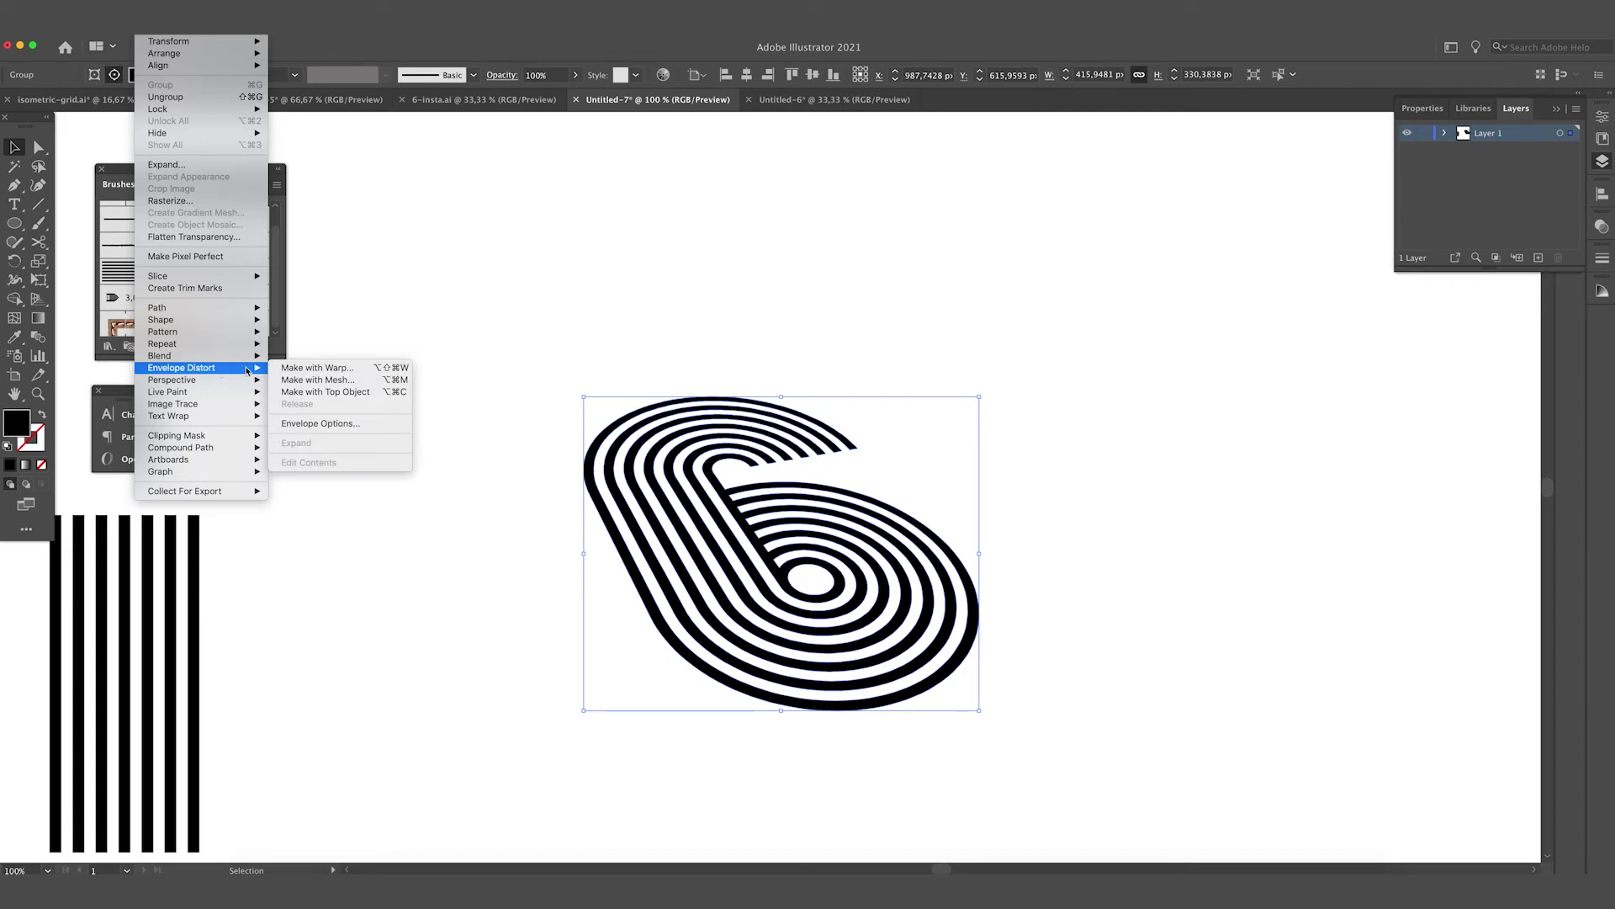
pyautogui.click(301, 381)
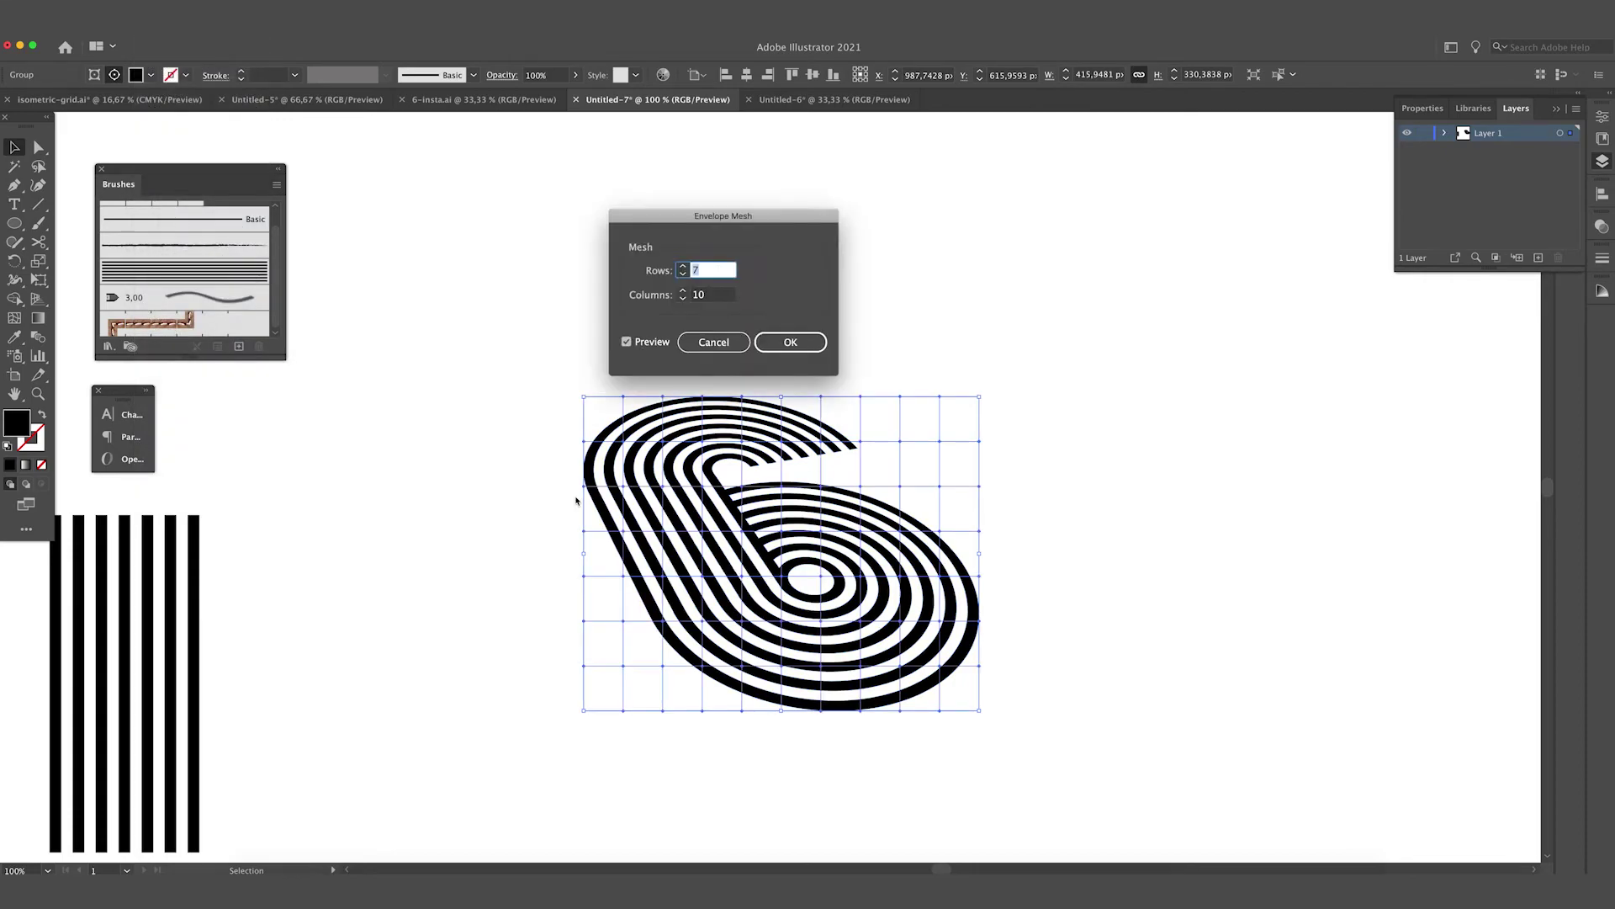
pyautogui.write('1')
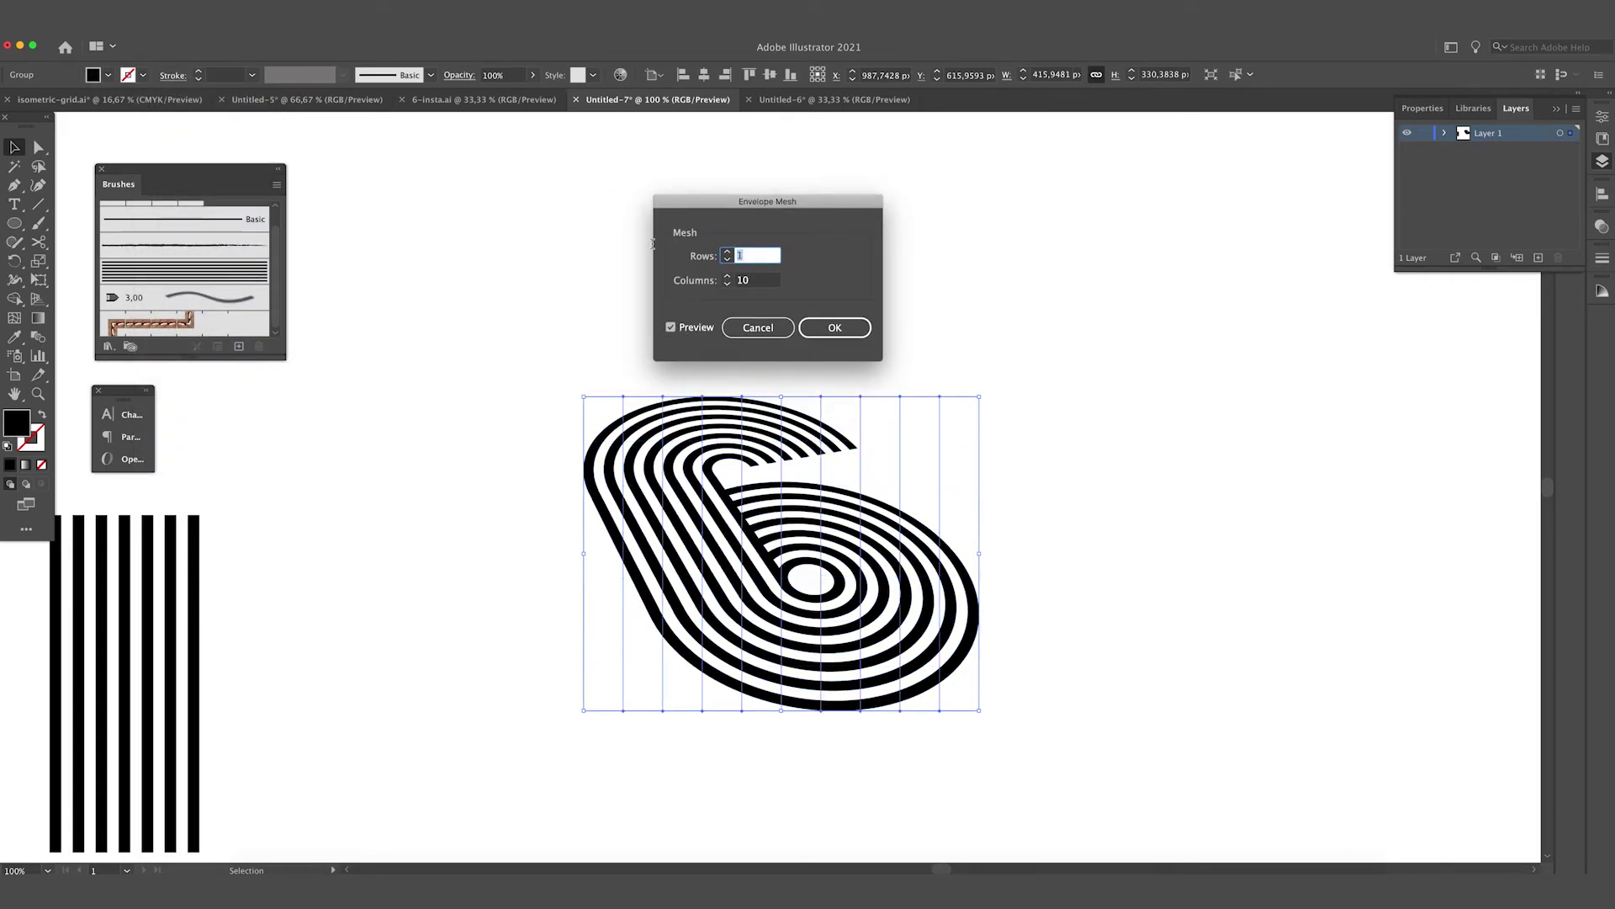
pyautogui.write('7')
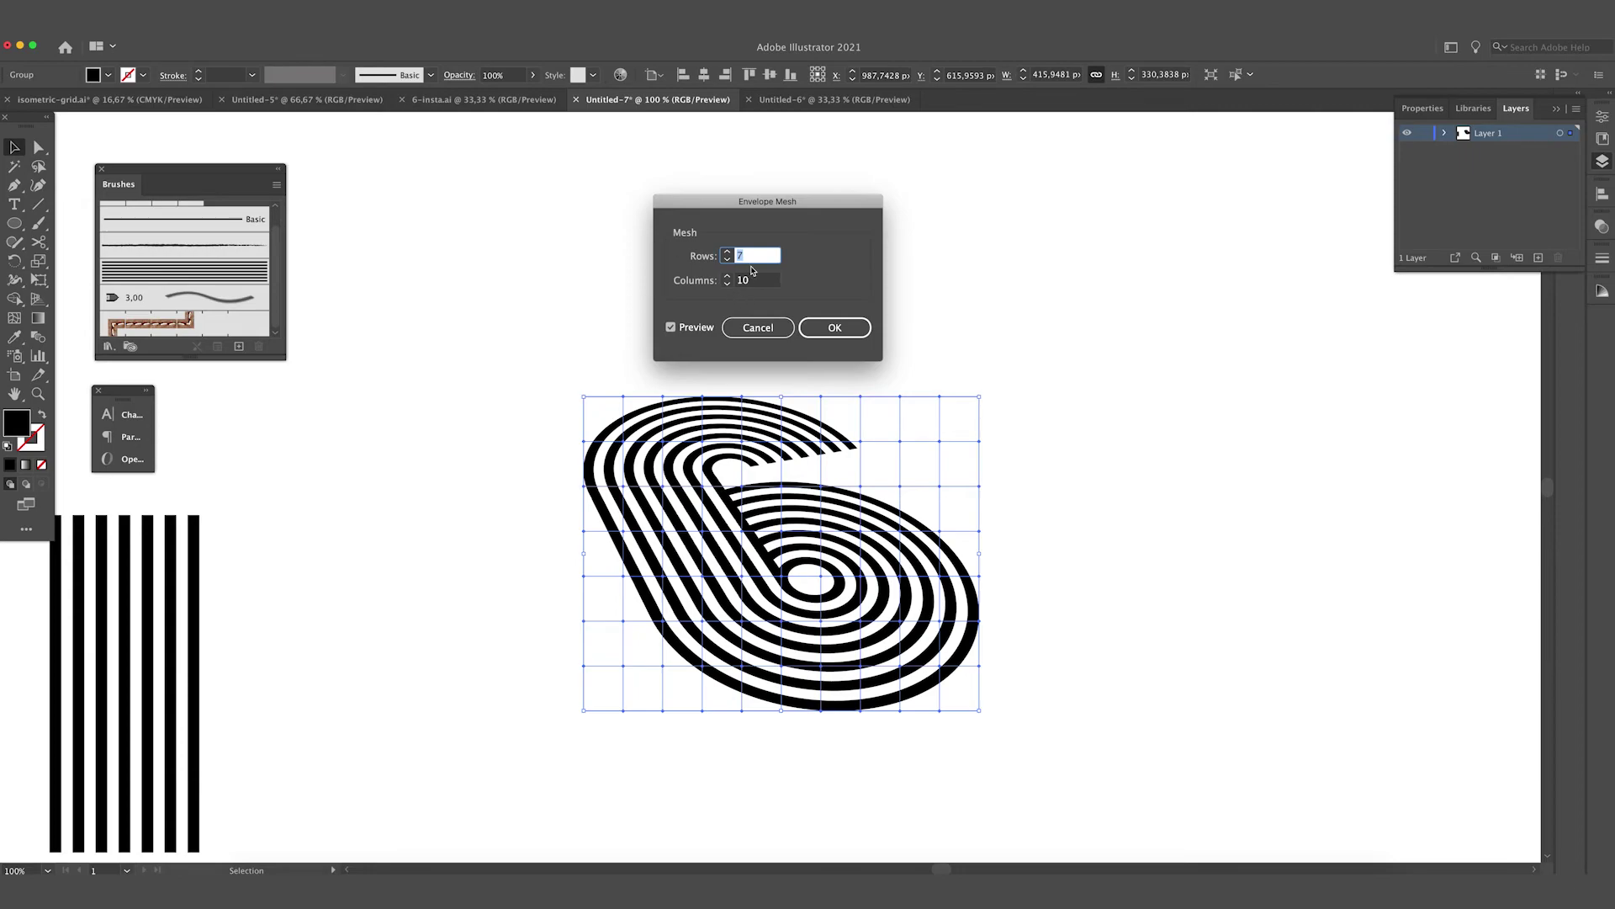
# - Set the envelope mesh to 10 columns and apply it to the 6
pyautogui.click(766, 280)
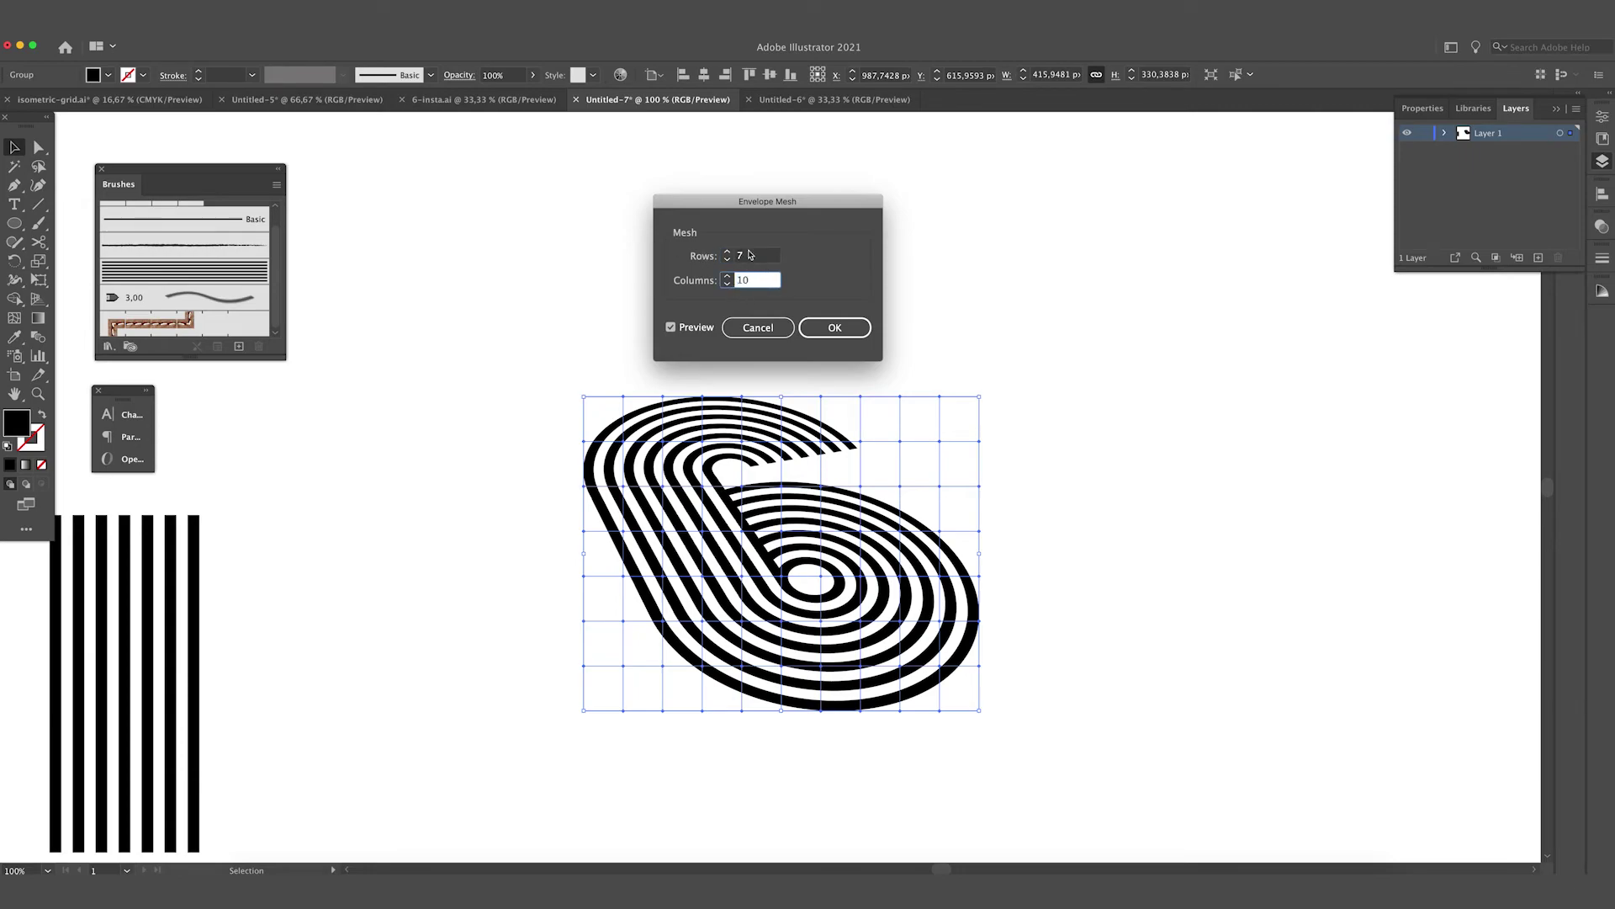
pyautogui.doubleClick(750, 255)
pyautogui.press('Tab')
pyautogui.click(727, 276)
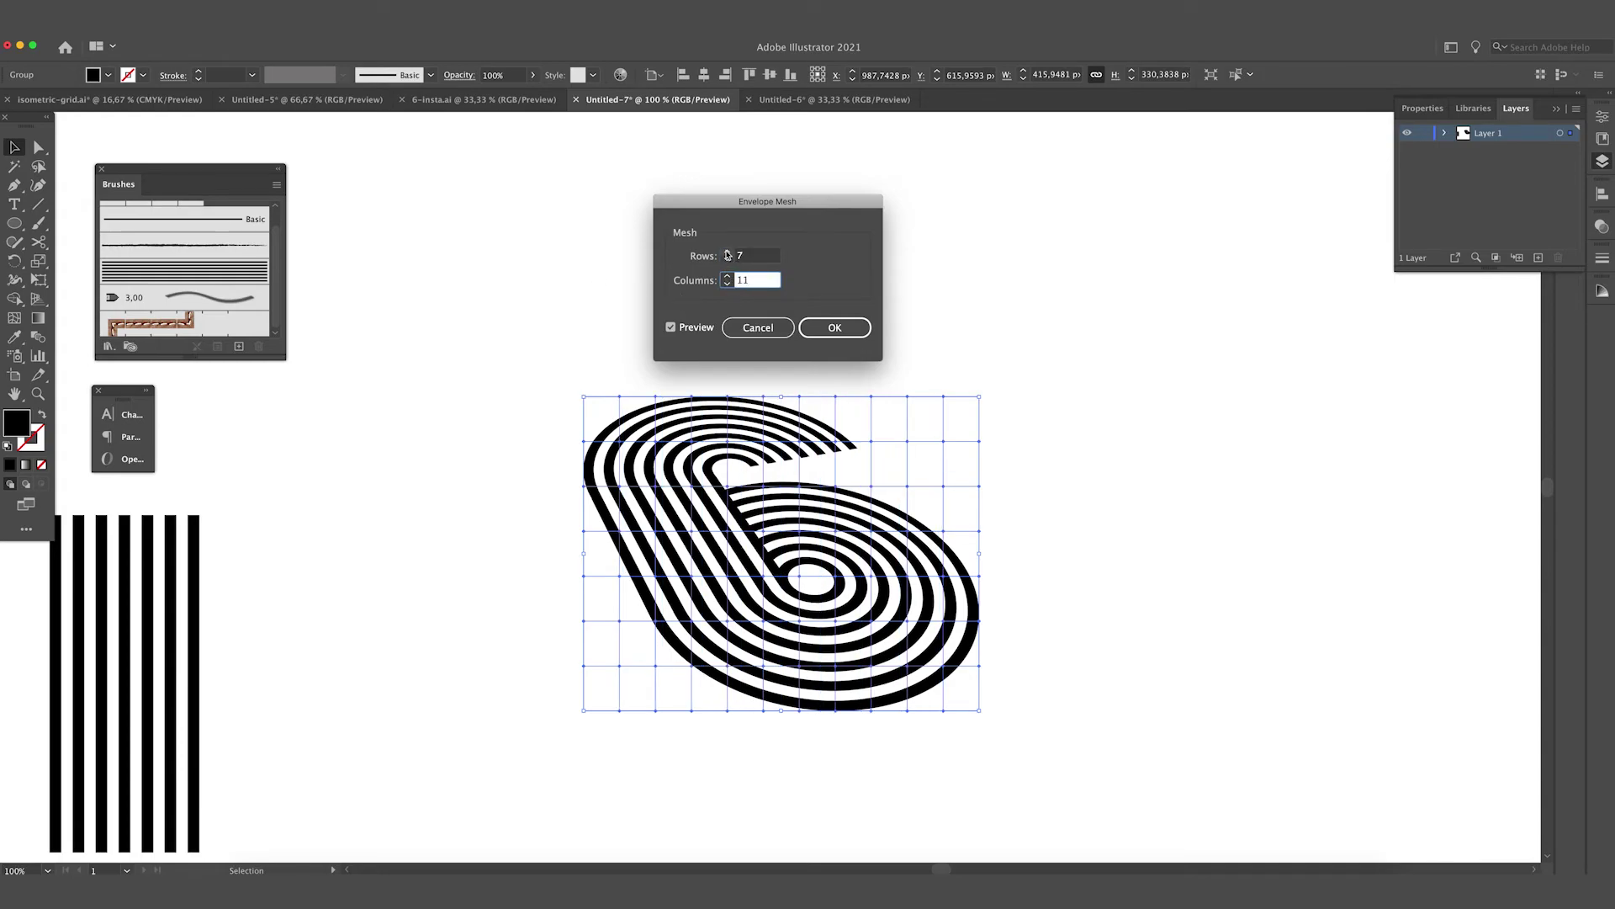
pyautogui.click(727, 284)
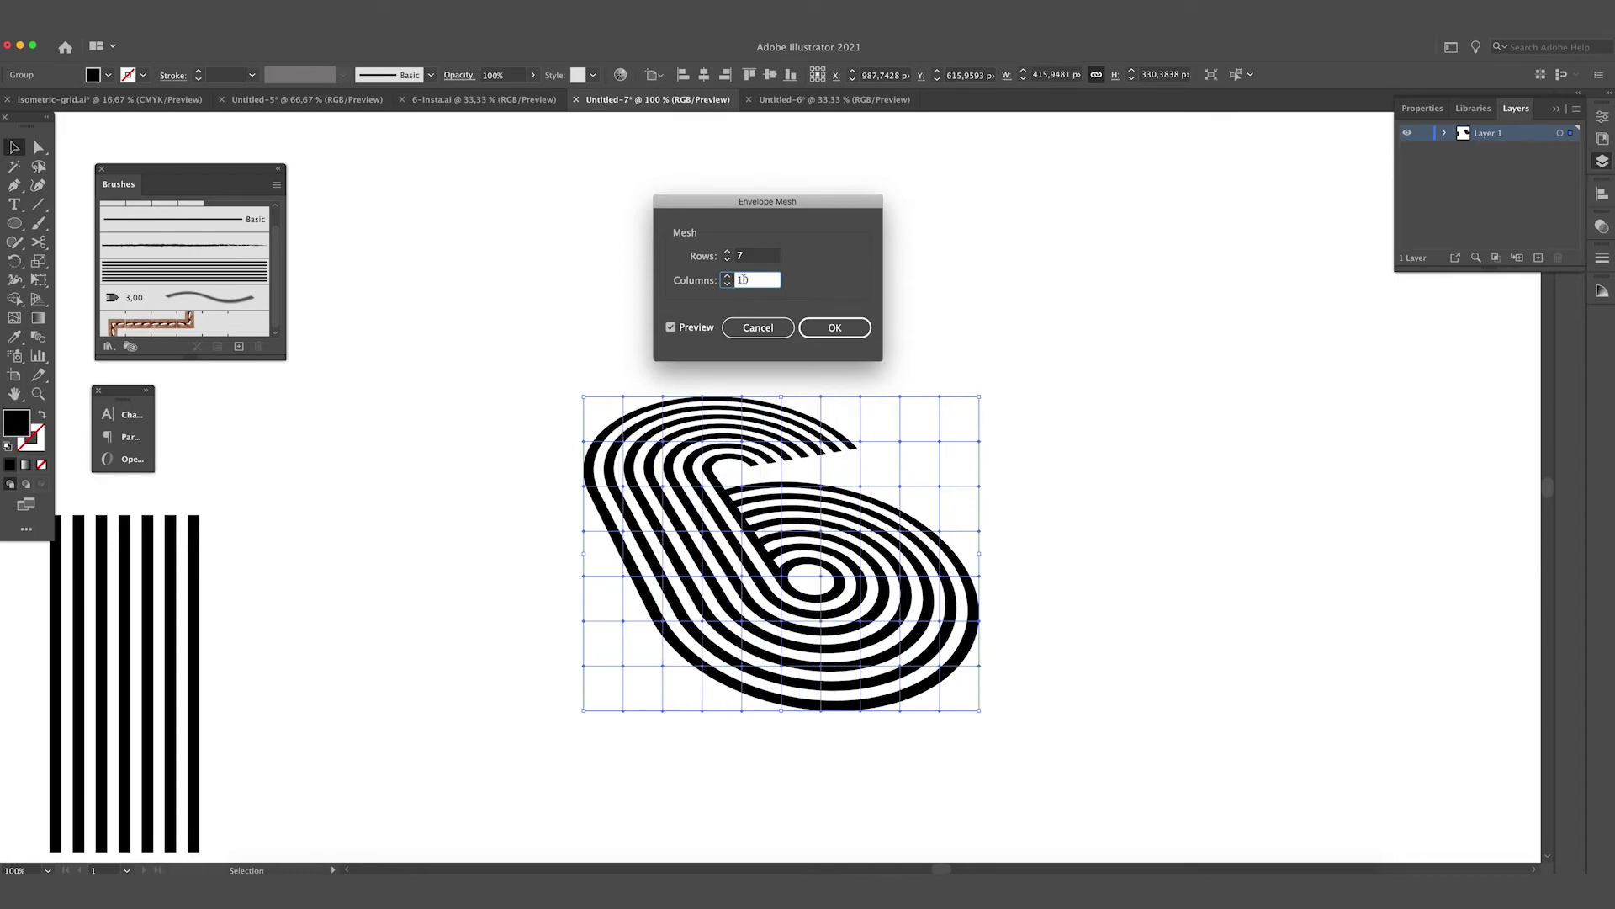
pyautogui.click(739, 259)
pyautogui.click(756, 285)
pyautogui.moveTo(782, 280); pyautogui.dragTo(722, 280)
pyautogui.click(854, 335)
pyautogui.click(661, 349)
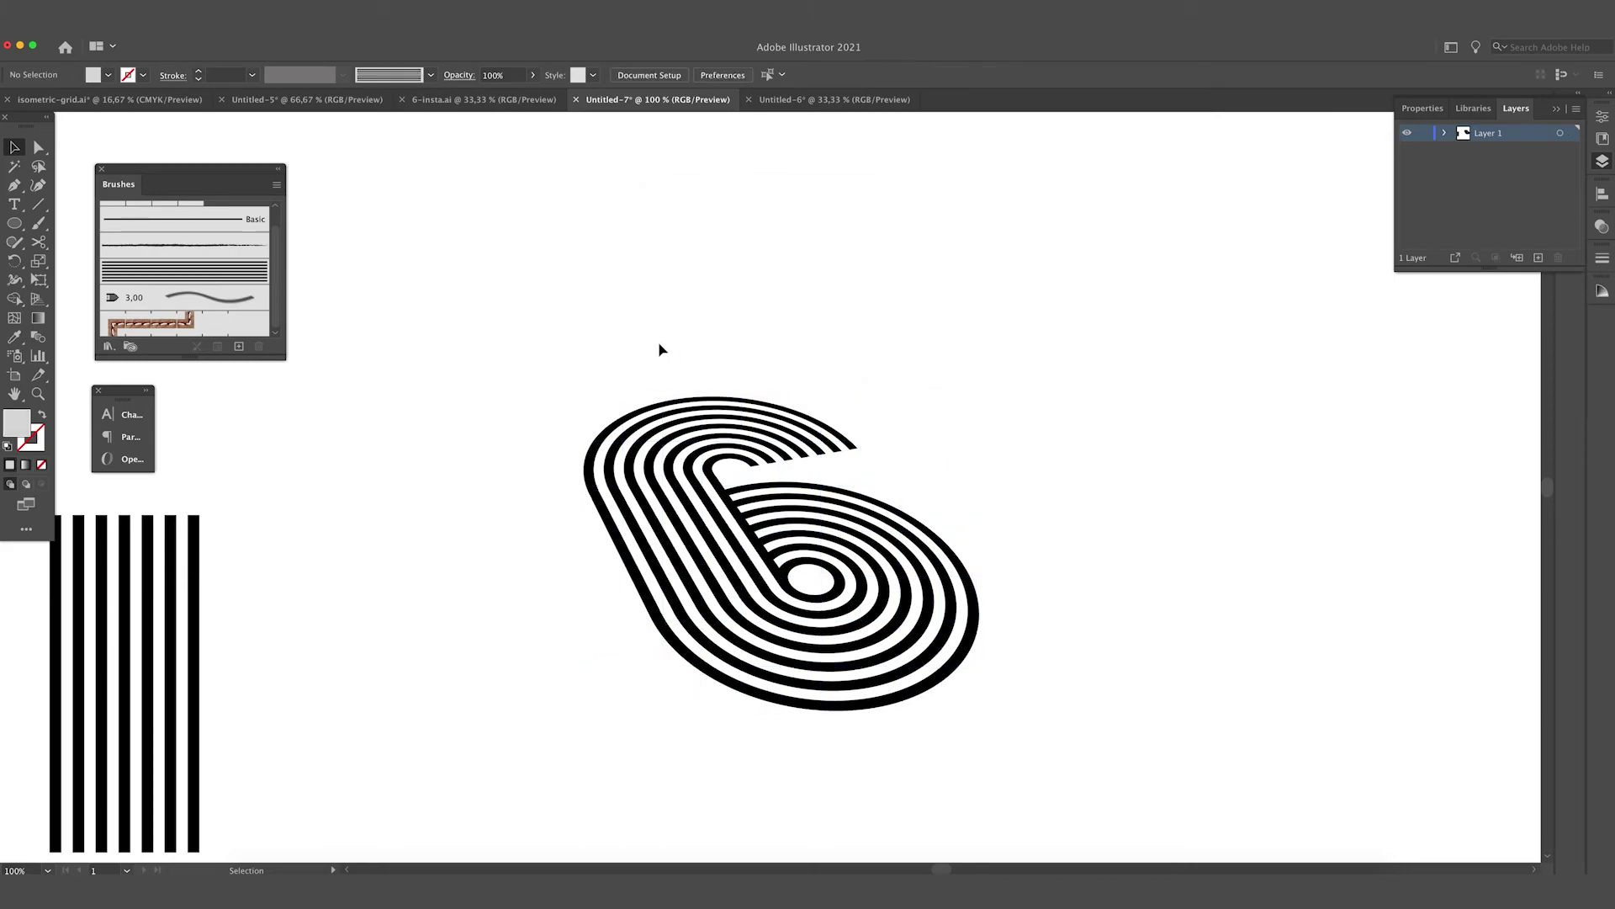
# - Raise the second column of mesh points from the left by 20 px with the Direct Selection tool
pyautogui.click(627, 403)
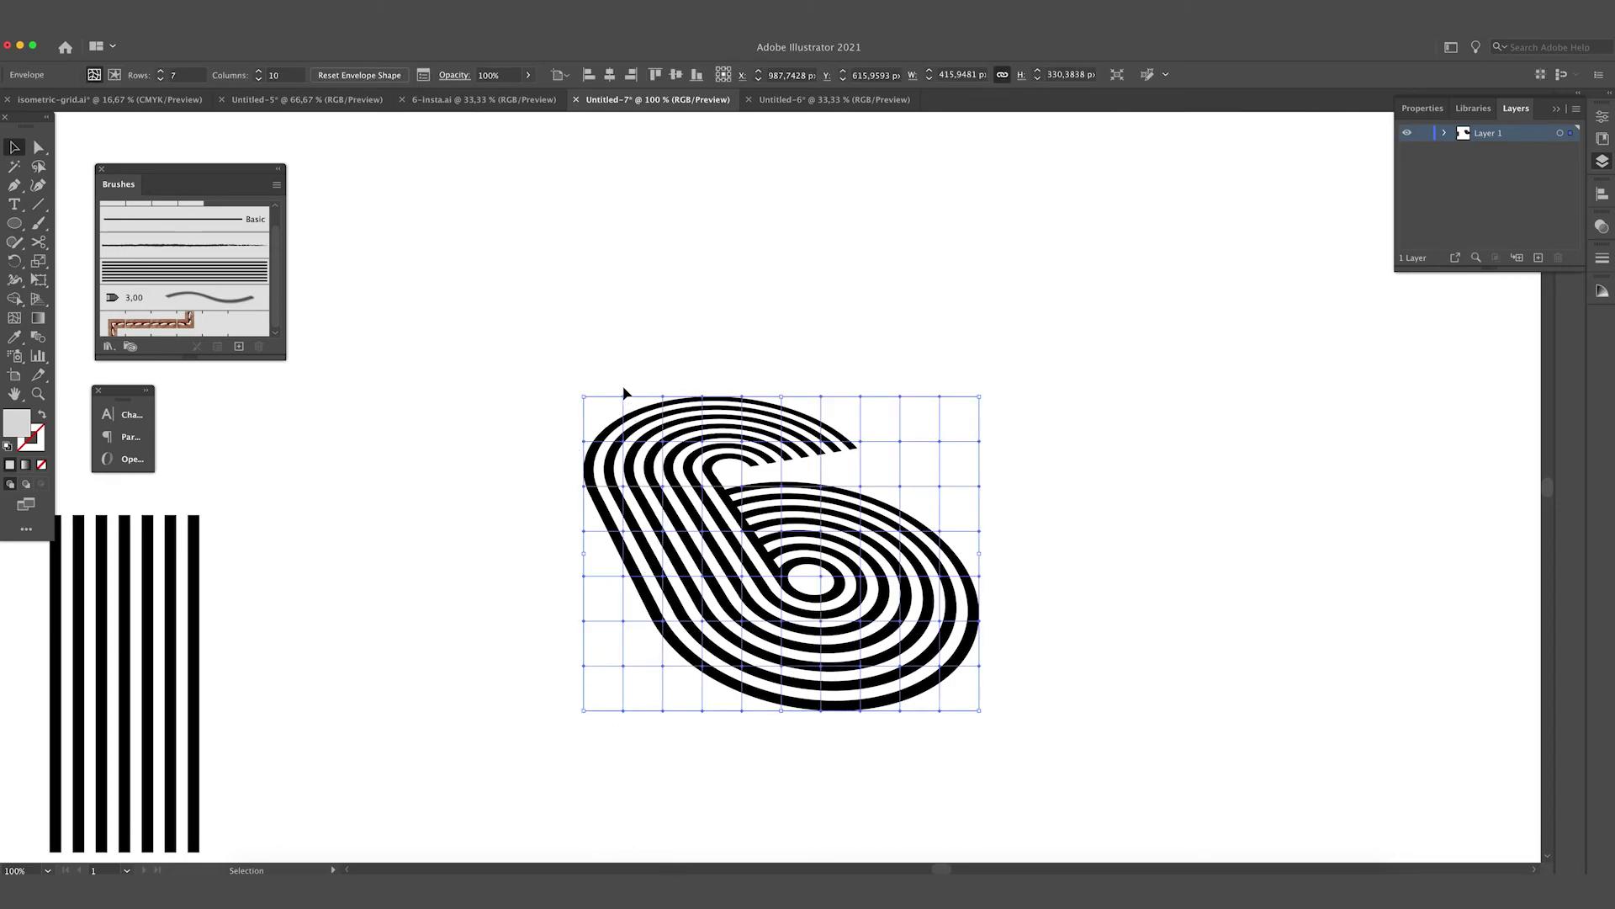
pyautogui.click(40, 150)
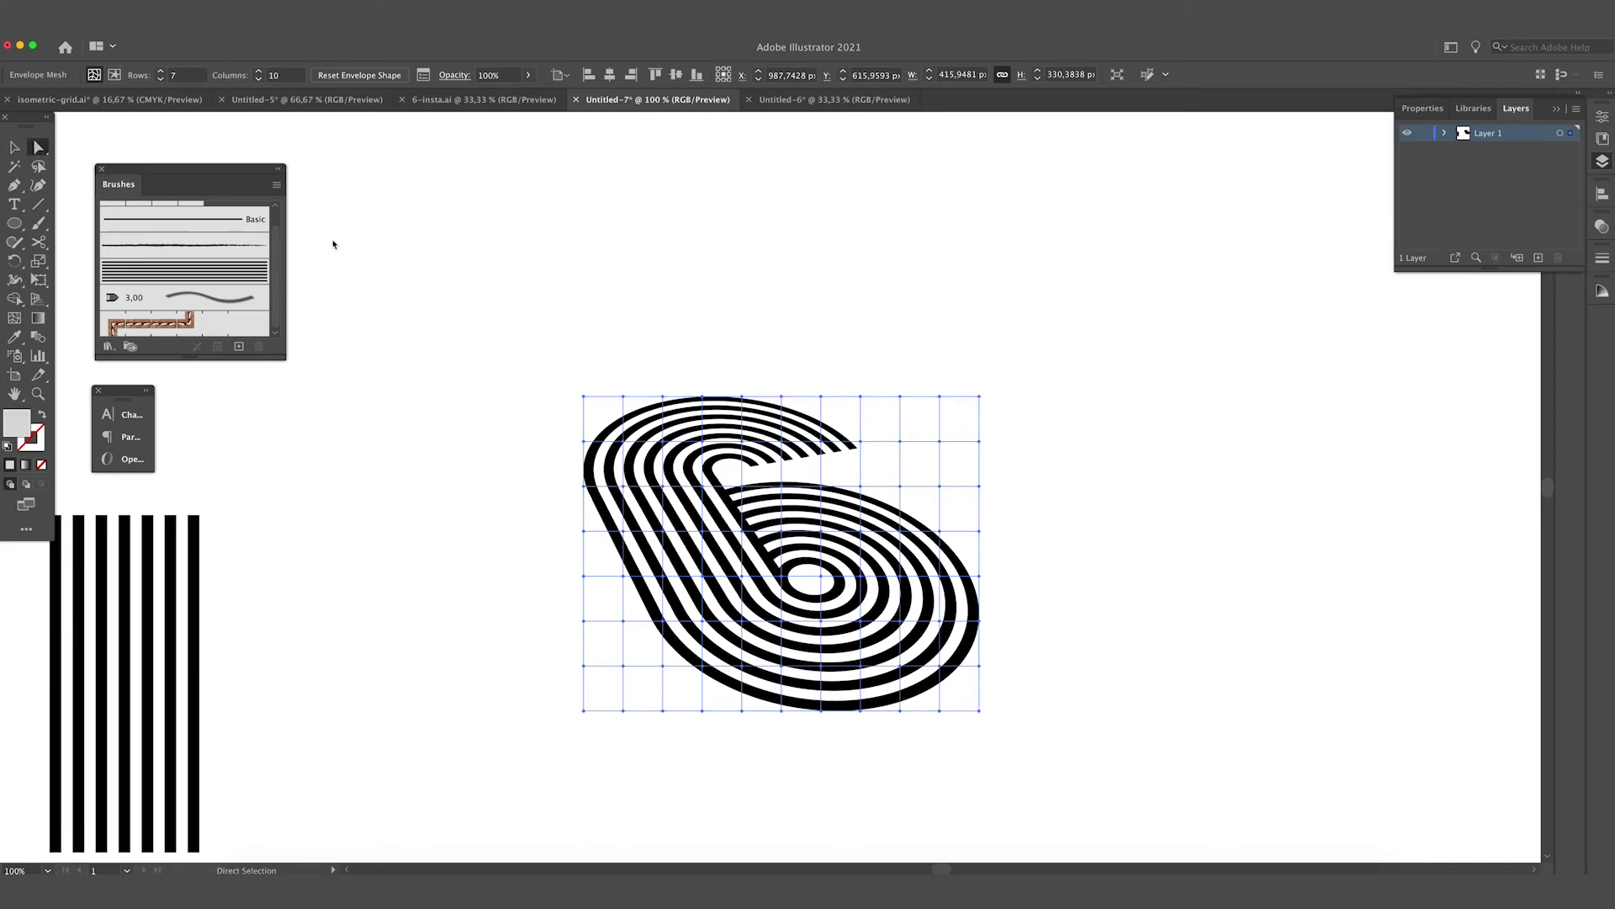
pyautogui.moveTo(599, 330); pyautogui.dragTo(652, 791)
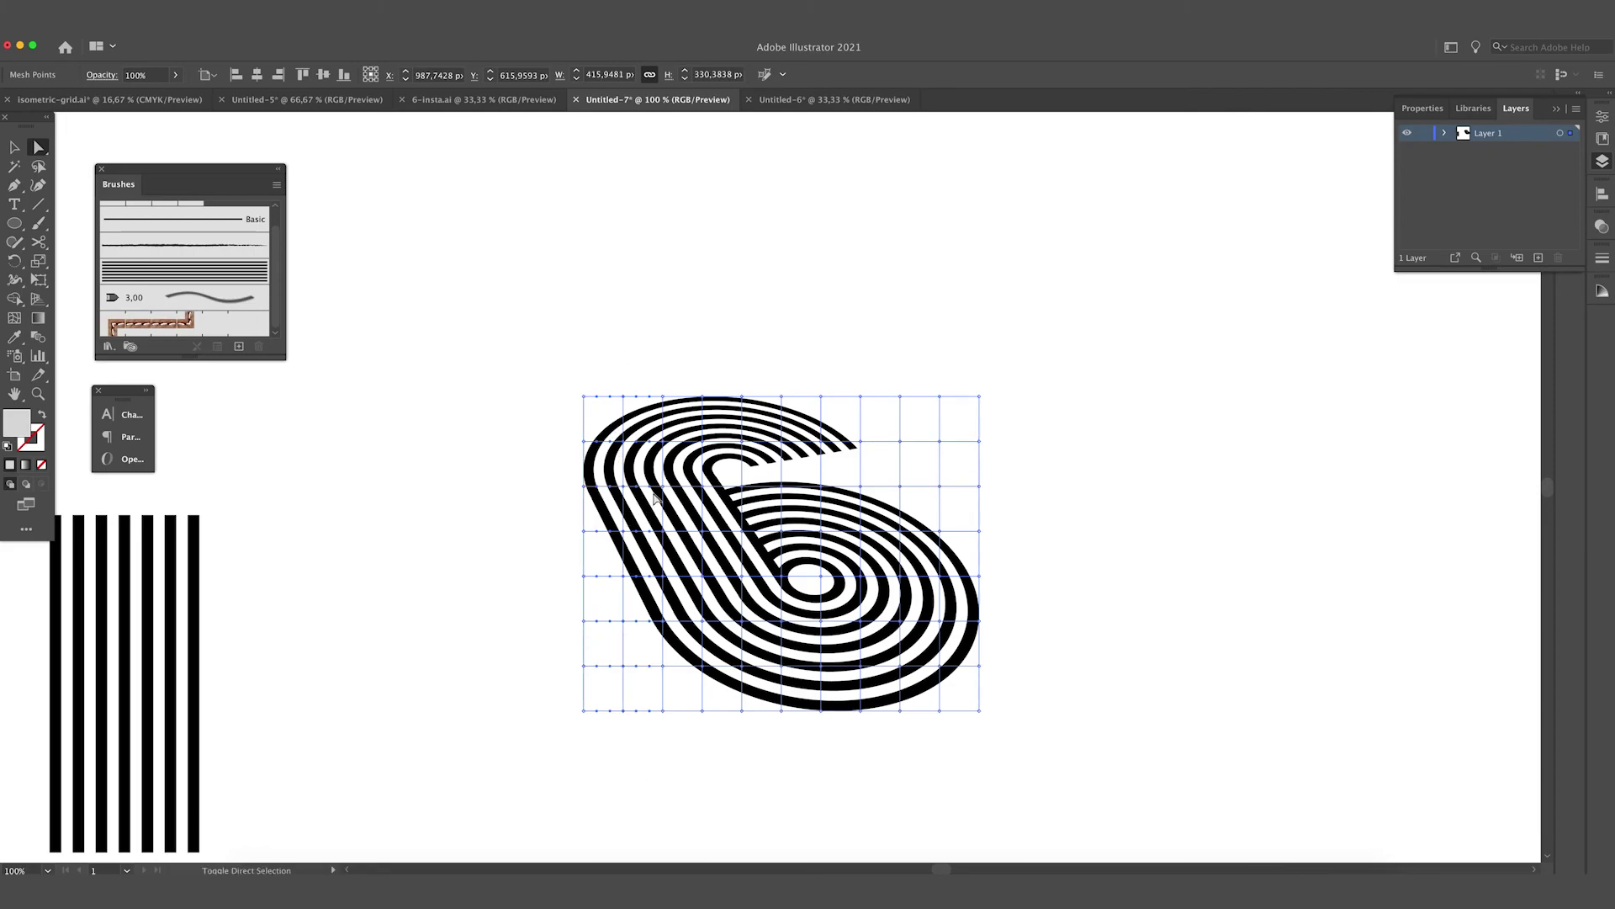
pyautogui.hotkey('shift', 'Up')
# - Shift the next mesh columns alternately down and up, ending with the upper middle points raised, to form waves across the 6
pyautogui.hotkey('shift', 'Up')
pyautogui.moveTo(650, 380); pyautogui.dragTo(713, 376)
pyautogui.hotkey('shift', 'Down')
pyautogui.hotkey('shift', 'Up')
pyautogui.moveTo(729, 378); pyautogui.dragTo(791, 466)
pyautogui.hotkey('shift', 'Down')
pyautogui.hotkey('shift', 'Up')
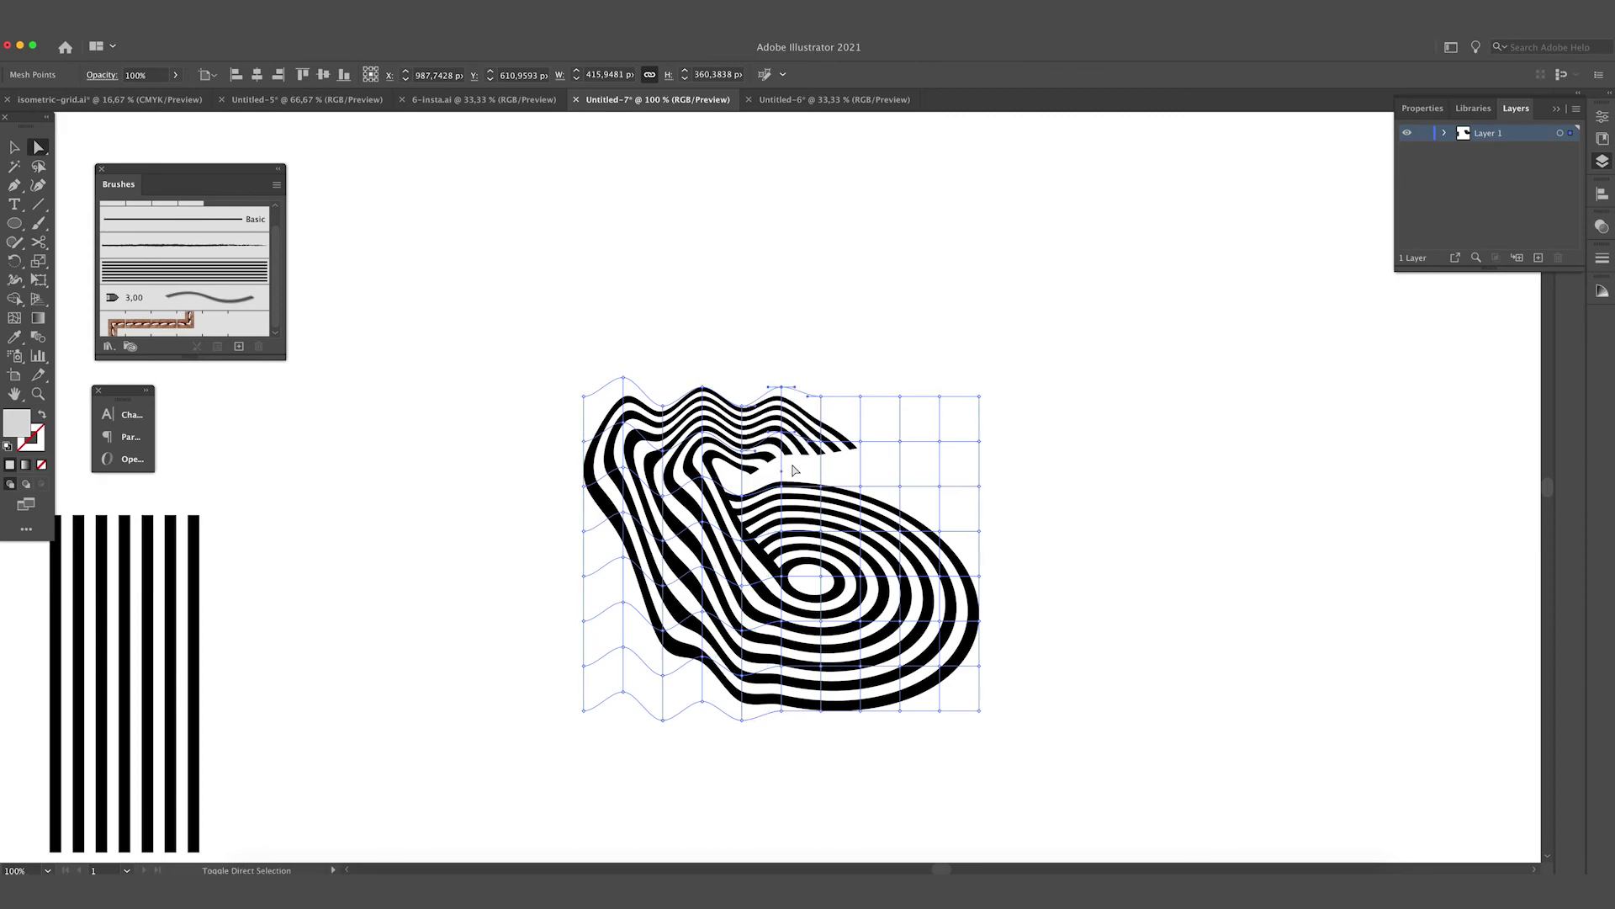
# - Nudge the mesh point just before the upper arm's tip downward and the point at the tip upward
pyautogui.hotkey('shift', 'Up')
pyautogui.click(821, 441)
pyautogui.hotkey('shift', 'Down')
pyautogui.click(861, 441)
pyautogui.hotkey('shift', 'Up')
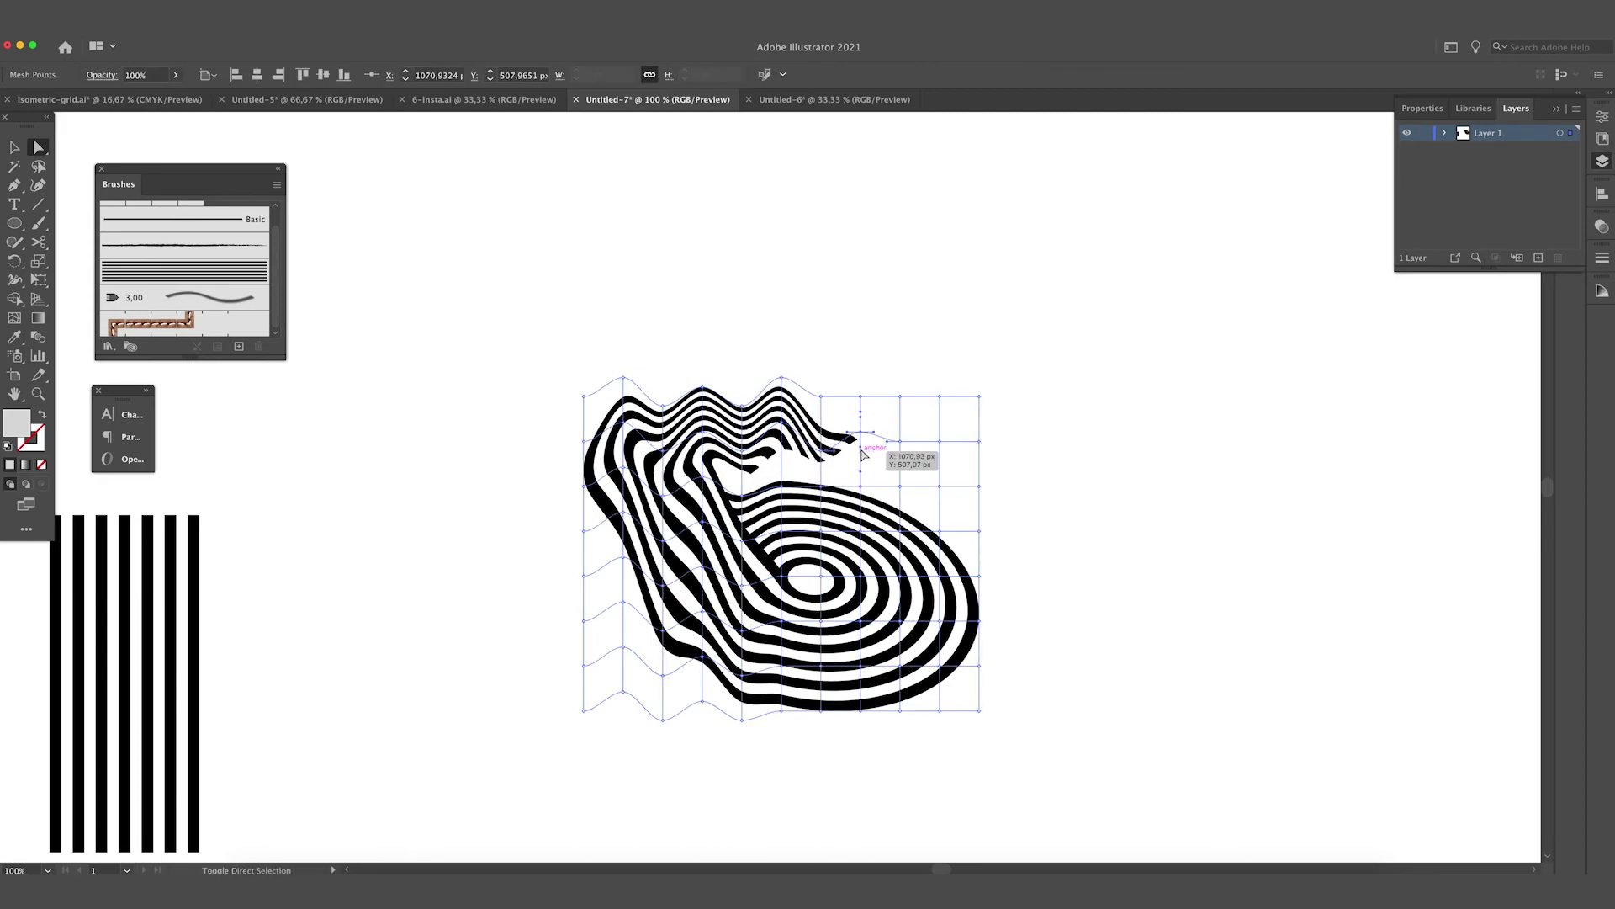
pyautogui.click(871, 449)
pyautogui.click(898, 289)
# - Move the leftmost column of mesh points 20 px to the left to widen the 6's outer edge
pyautogui.moveTo(562, 333); pyautogui.dragTo(606, 794)
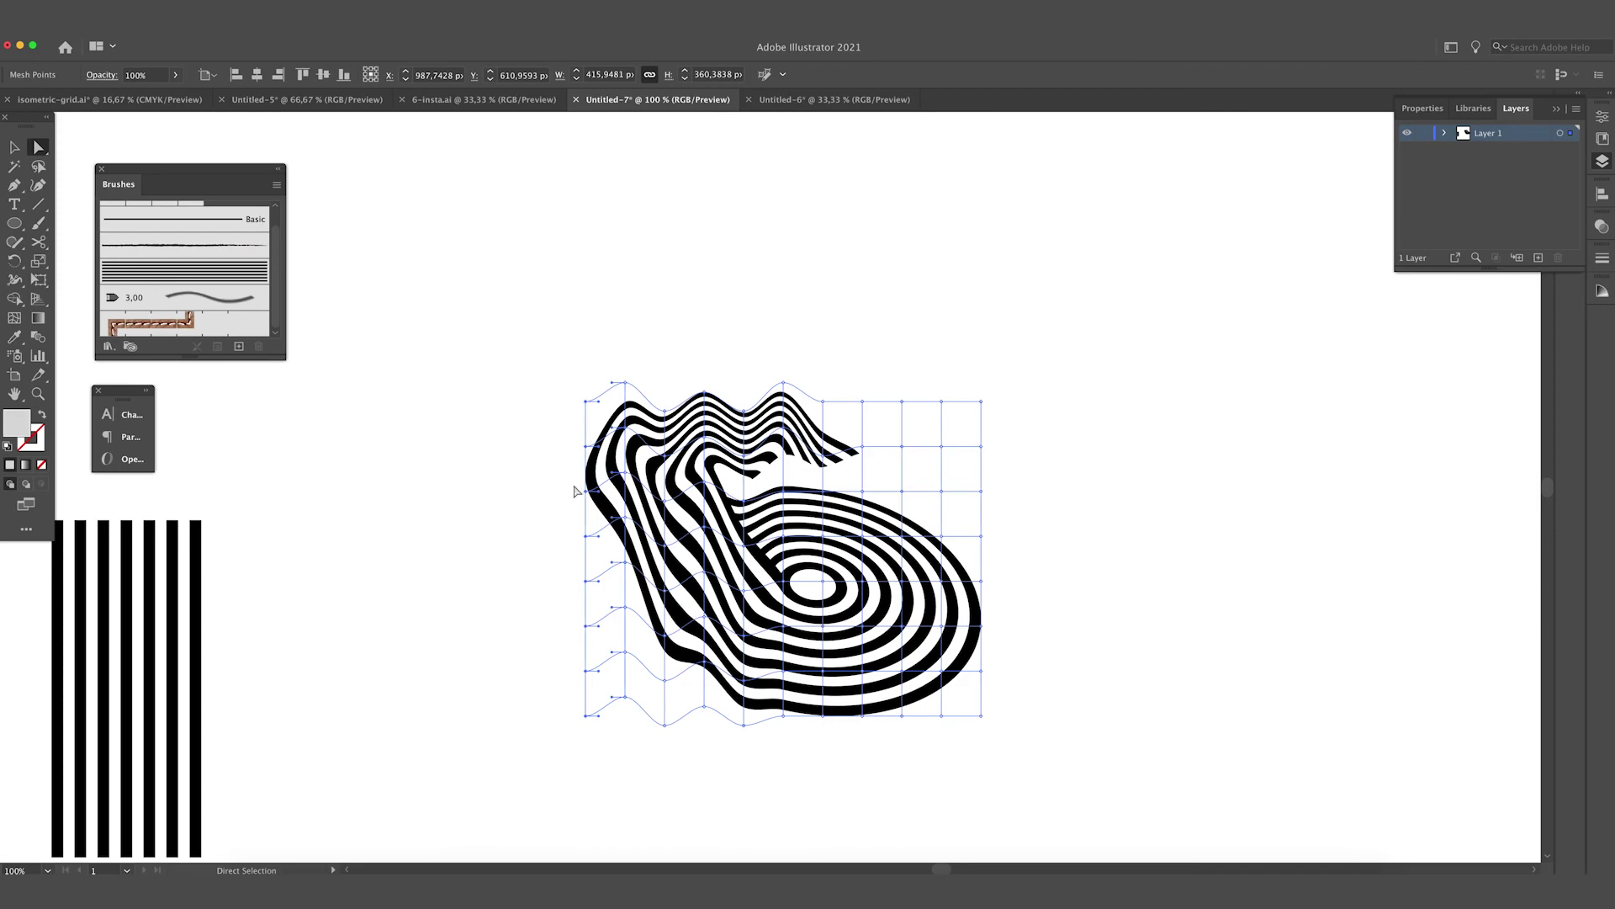
pyautogui.hotkey('shift', 'Left')
pyautogui.hotkey('shift', 'Left')
# - Distort the bowl by shifting the mesh columns around its centre downward and sideways
pyautogui.hscroll(1, 737, 326)
pyautogui.moveTo(773, 375); pyautogui.dragTo(783, 770)
pyautogui.moveTo(796, 617); pyautogui.dragTo(800, 636)
pyautogui.hotkey('shift', 'Right')
# - Shift the bowl's lower points in the second-to-last mesh column left and those in the last column 10 px right
pyautogui.moveTo(881, 755); pyautogui.dragTo(905, 502)
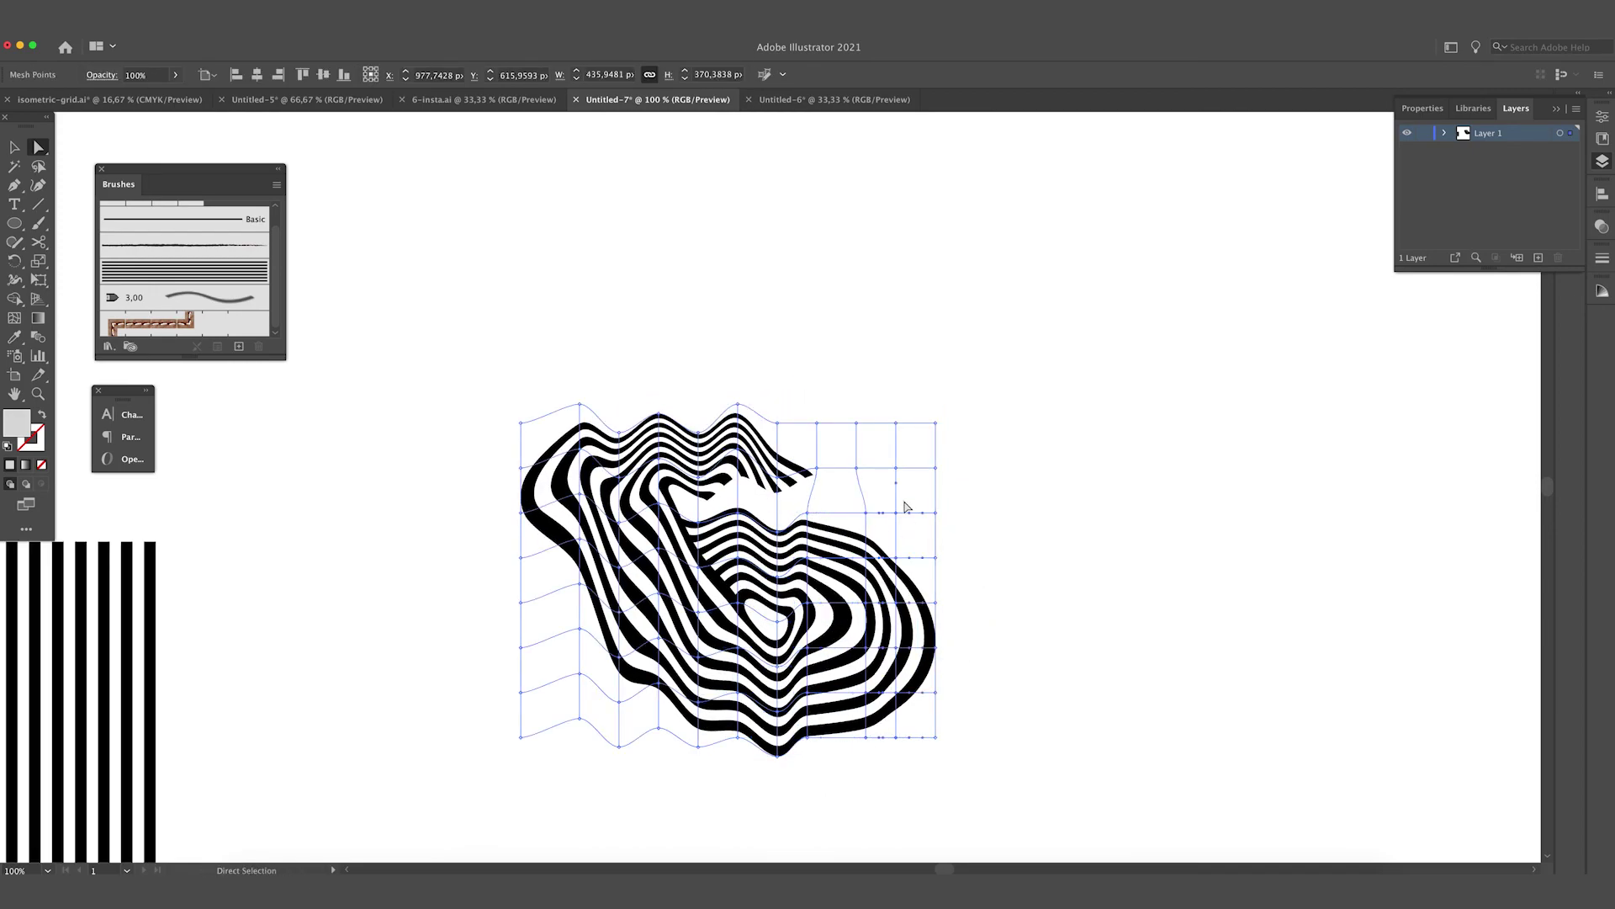
pyautogui.hotkey('shift', 'Left')
pyautogui.moveTo(976, 749); pyautogui.dragTo(928, 502)
pyautogui.hotkey('shift', 'Right')
# - Lower the mesh points at the bottom of the bowl, just right of its centre, and deselect the mesh
pyautogui.moveTo(876, 753); pyautogui.dragTo(896, 643)
pyautogui.moveTo(831, 755); pyautogui.dragTo(872, 629)
pyautogui.hotkey('shift', 'Down')
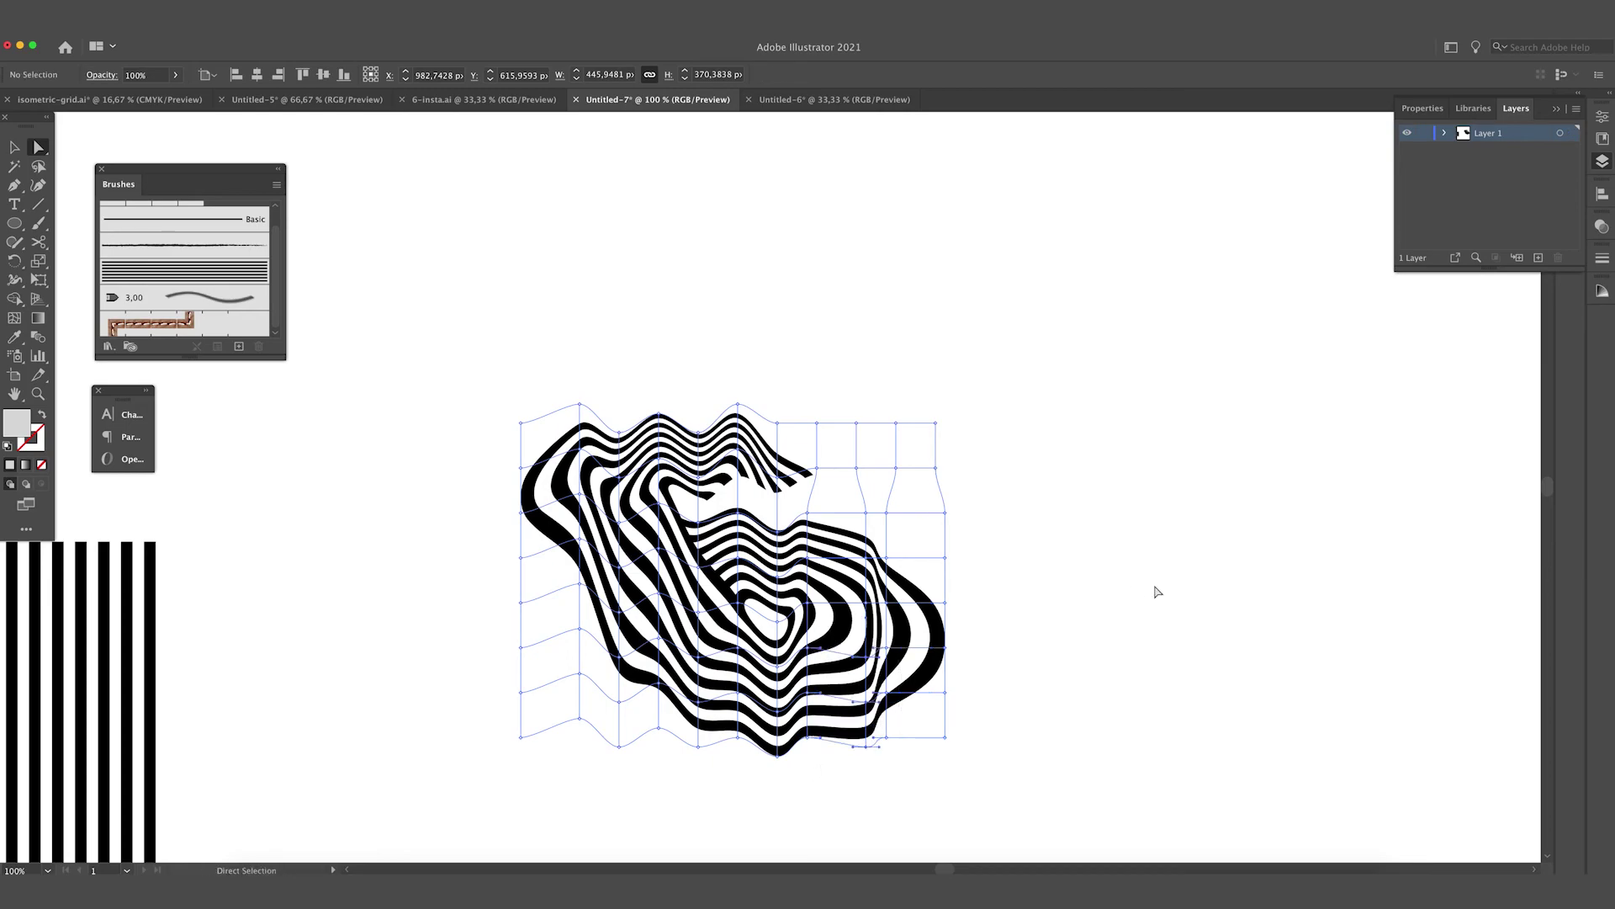
pyautogui.click(1156, 589)
# - Nudge the leftmost column of mesh points to the right and slightly upward
pyautogui.hscroll(-1, 1156, 589)
pyautogui.moveTo(583, 783); pyautogui.dragTo(547, 756)
pyautogui.press('Right')
pyautogui.press('Right')
pyautogui.press('Right')
pyautogui.hotkey('shift', 'Right')
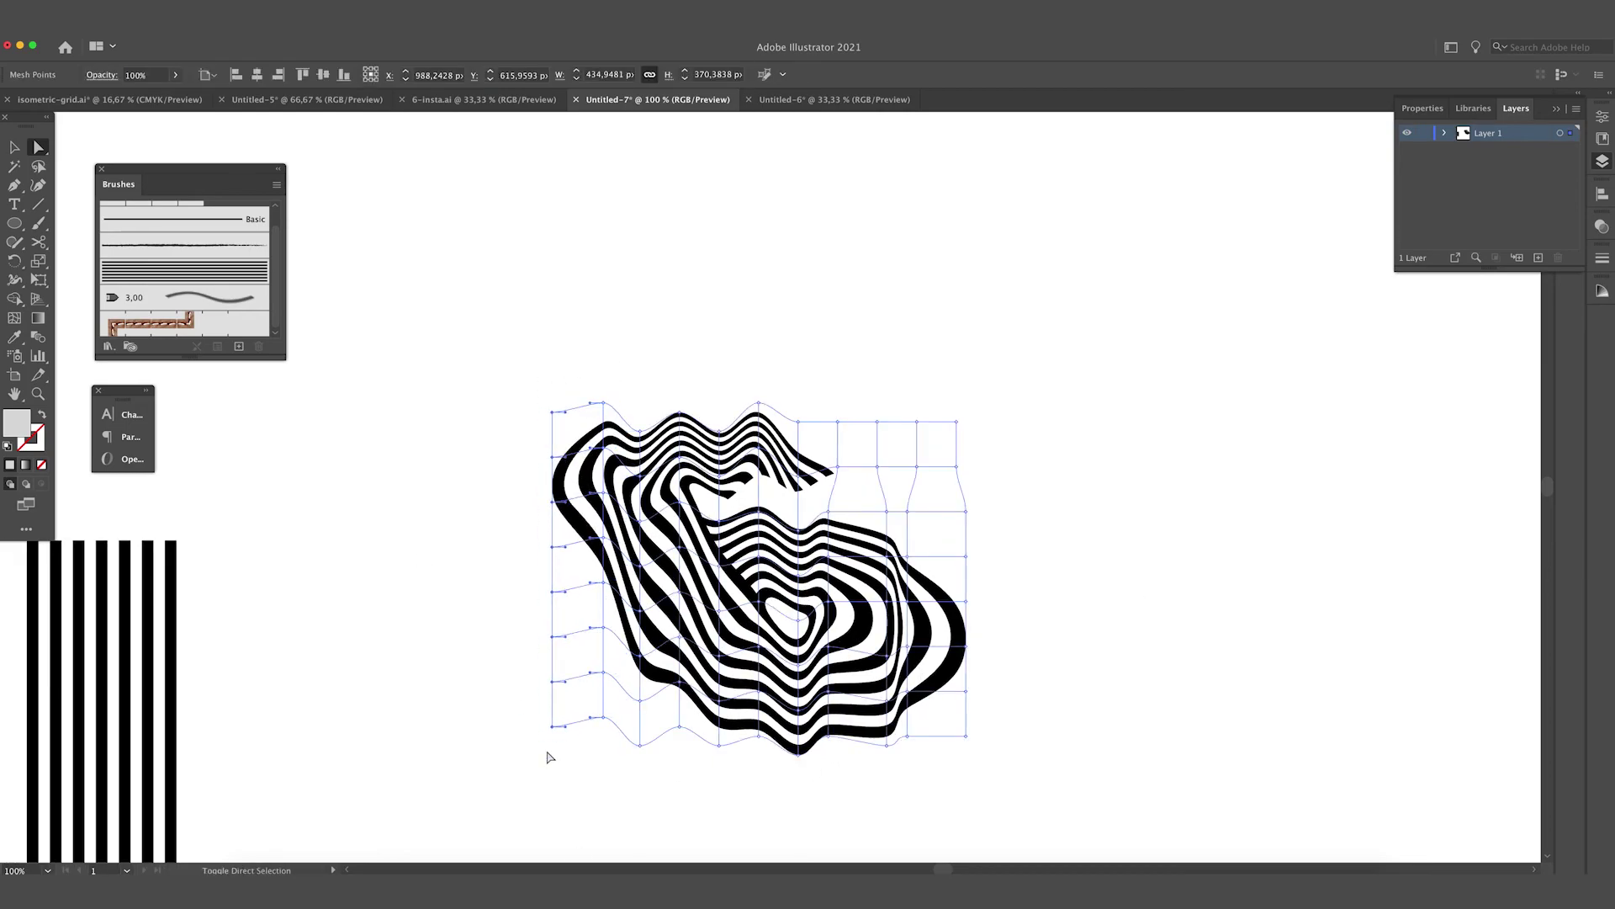
pyautogui.press('Up')
pyautogui.press('Up')
pyautogui.press('Up')
pyautogui.press('Up')
pyautogui.click(977, 260)
# - Shift the top-edge mesh points above the upper arm's end downward and to the left
pyautogui.hscroll(-1, 977, 260)
pyautogui.moveTo(786, 300); pyautogui.dragTo(862, 297)
pyautogui.hotkey('shift', 'Down')
pyautogui.hotkey('shift', 'Left')
pyautogui.hotkey('shift', 'Down')
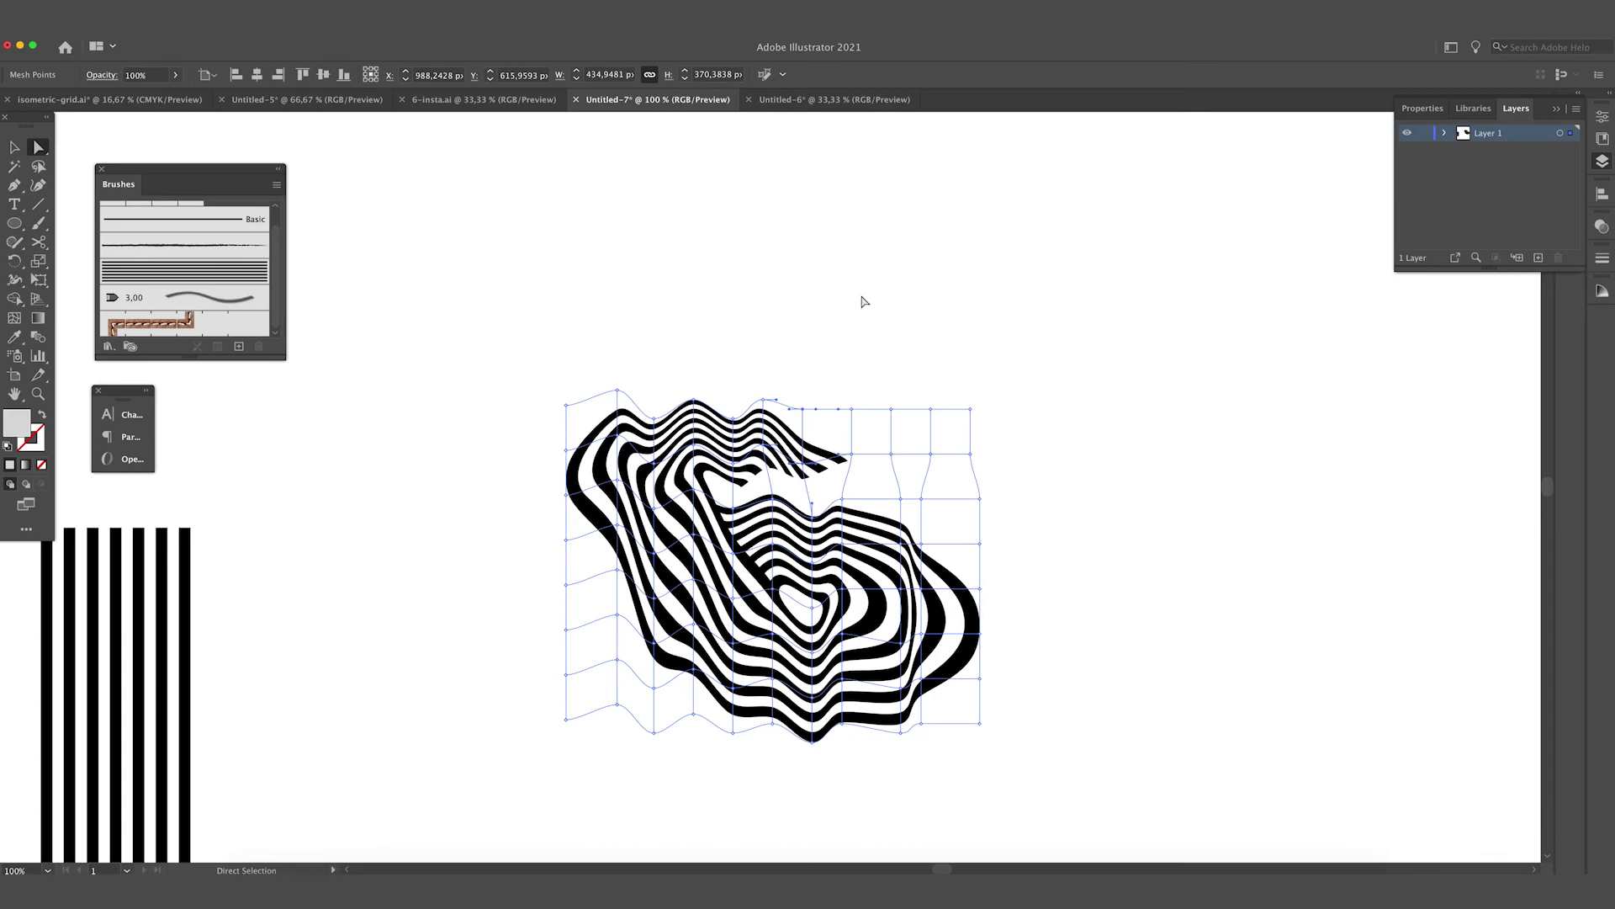
pyautogui.click(848, 292)
# - Delete the block of vertical black stripes beside the distorted 6
pyautogui.hscroll(-1, 848, 292)
pyautogui.scroll(-1, 815, 368)
pyautogui.hscroll(-2, 261, 711)
pyautogui.moveTo(284, 717); pyautogui.dragTo(96, 640)
pyautogui.click(14, 152)
pyautogui.press('Delete')
pyautogui.press('Delete')
pyautogui.hscroll(1, 509, 584)
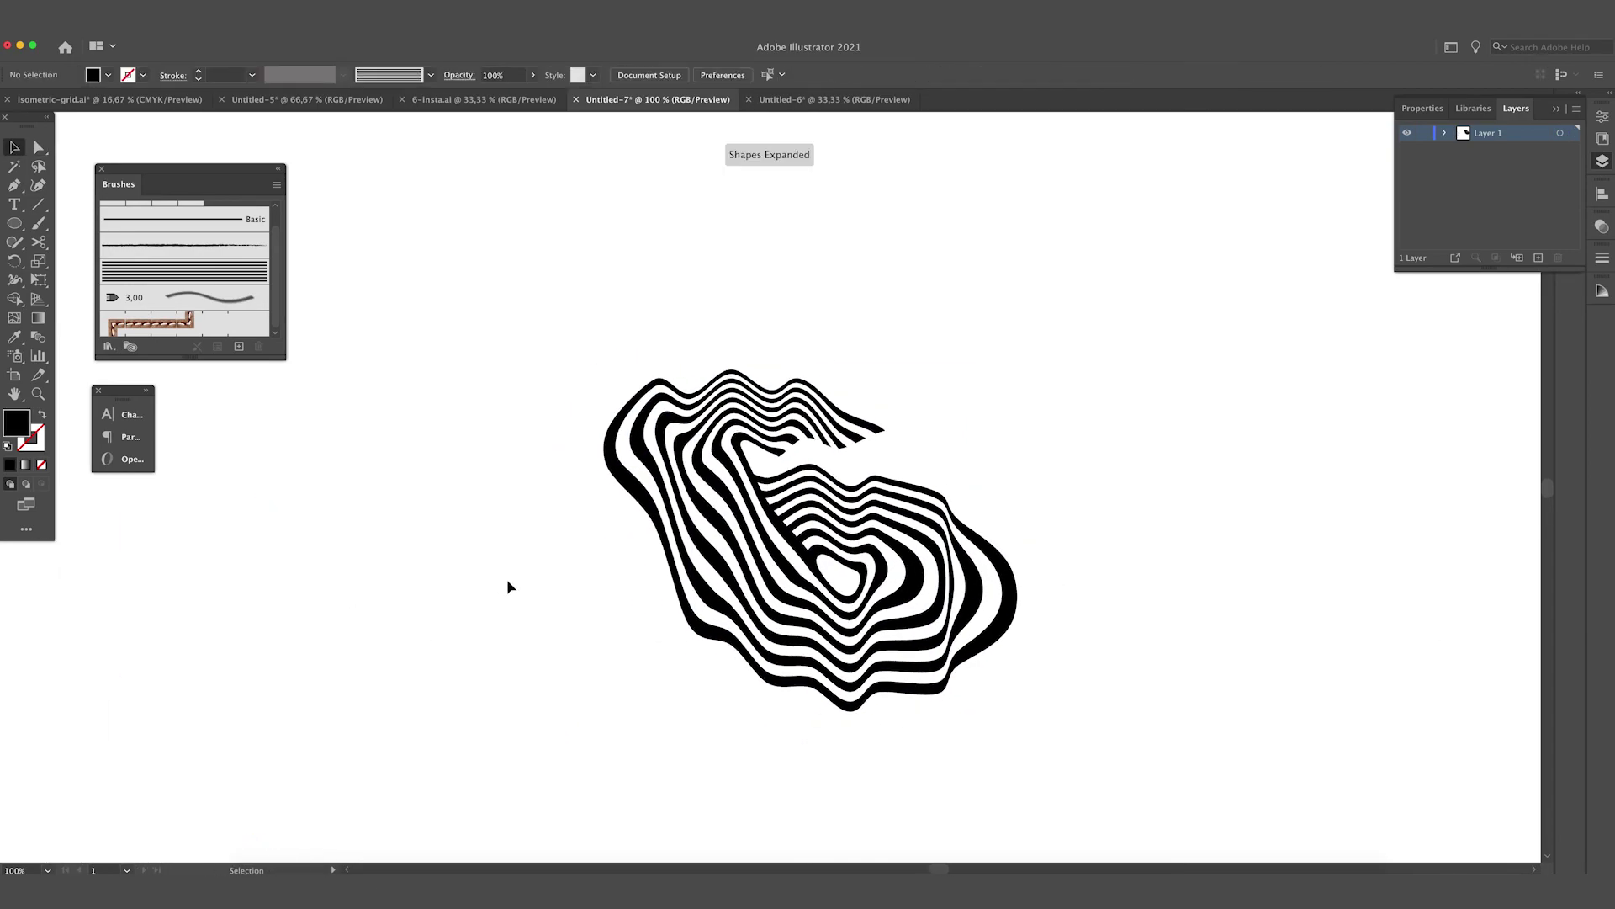